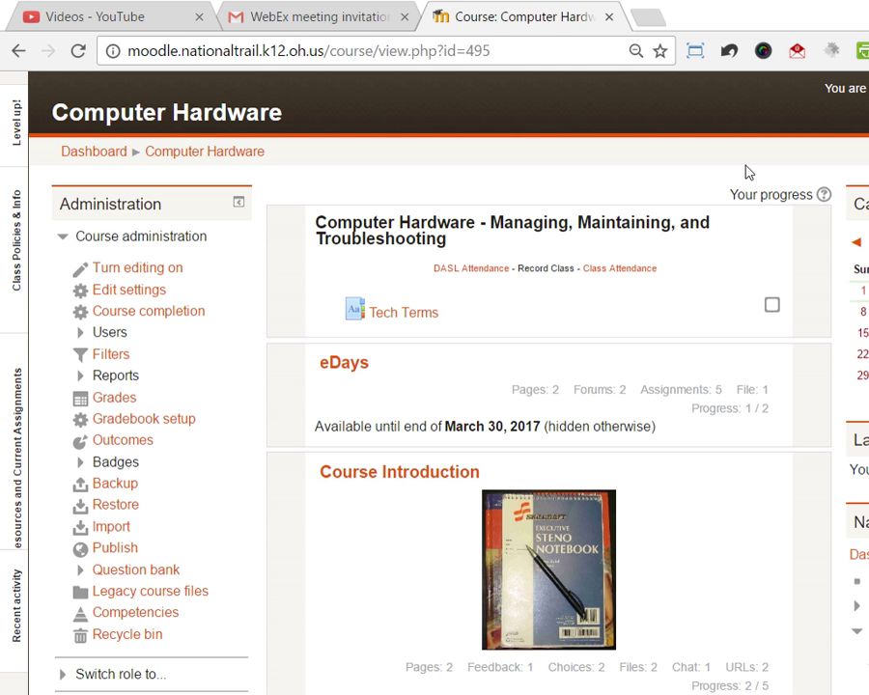
Turn on editing for the Computer Hardware course and start adding a Glossary activity to its first section.
key(F5)
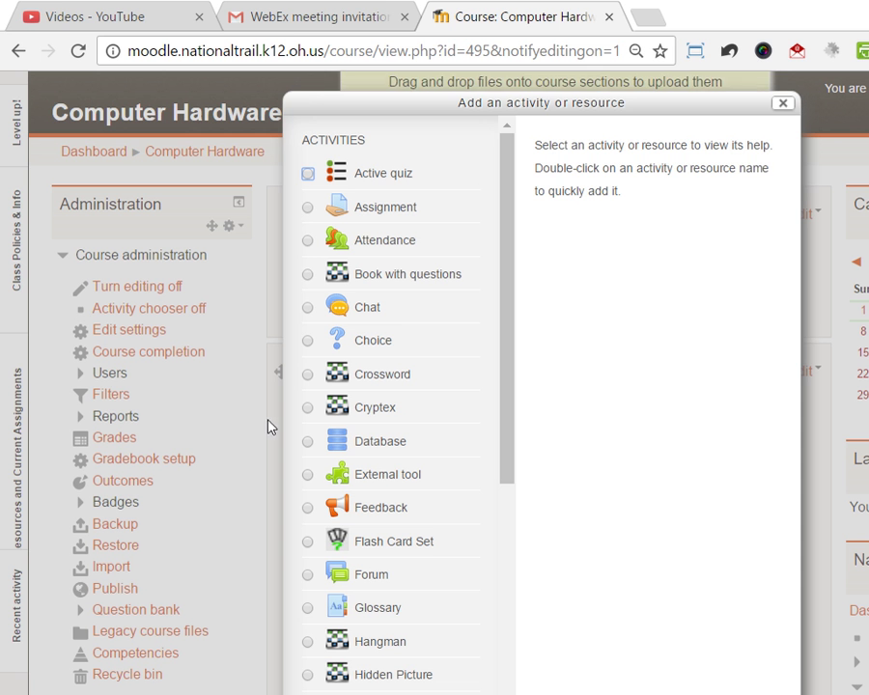
click(308, 608)
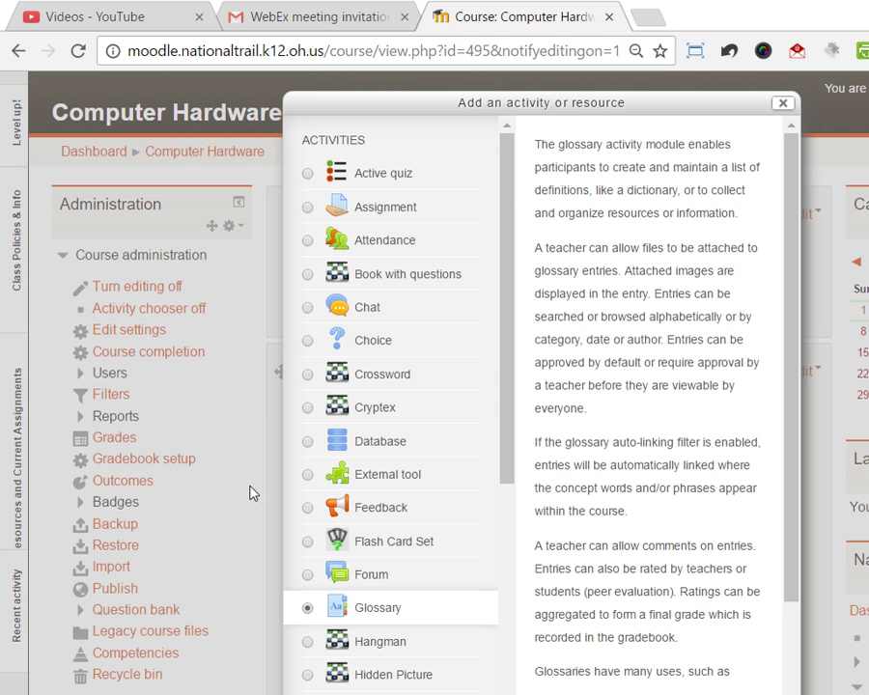
click(404, 635)
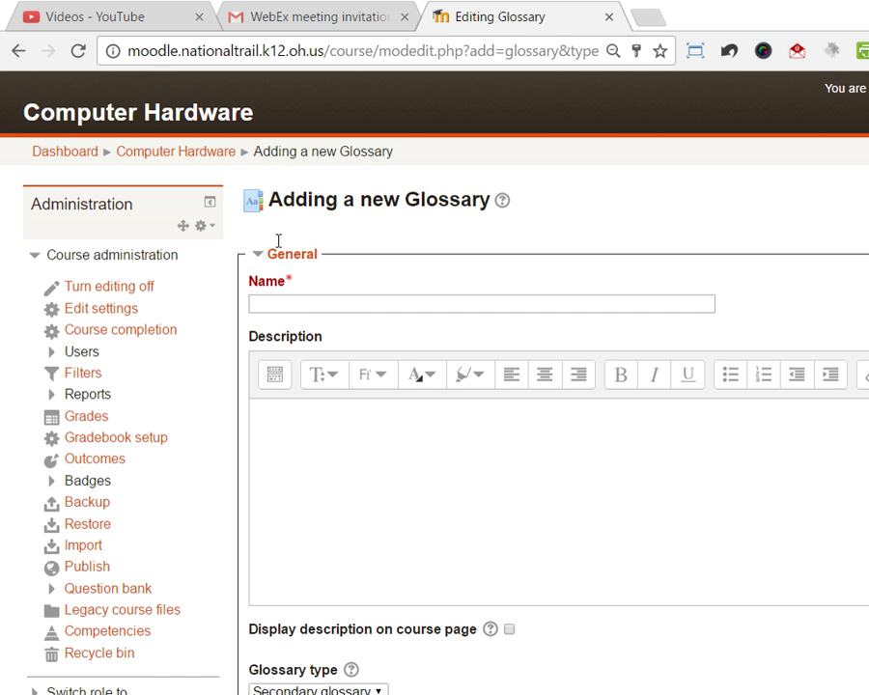
Name the new glossary Hardware Terms, then save and display it.
scroll(305, 444, down, 3)
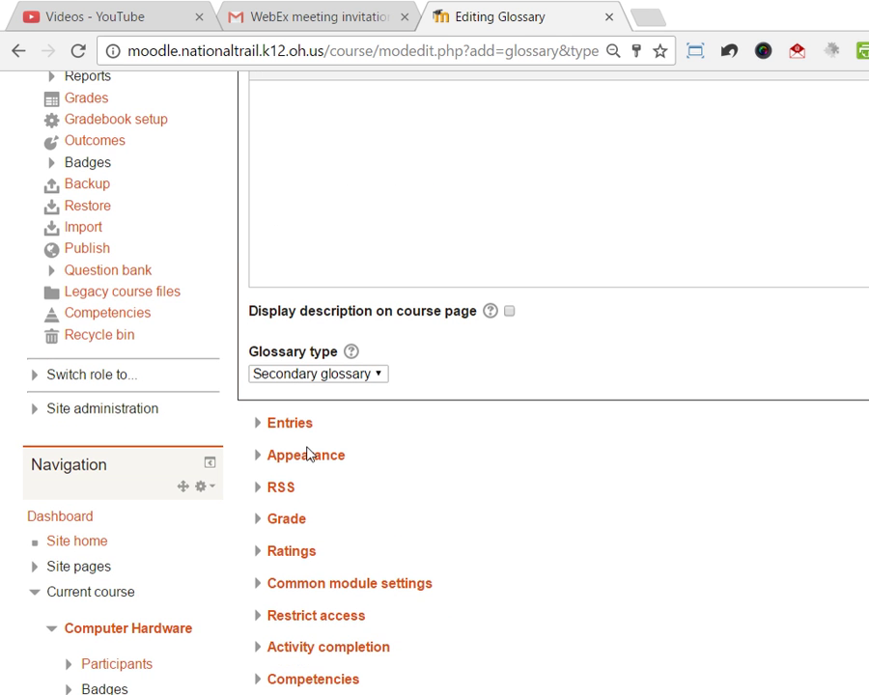
scroll(325, 258, up, 2)
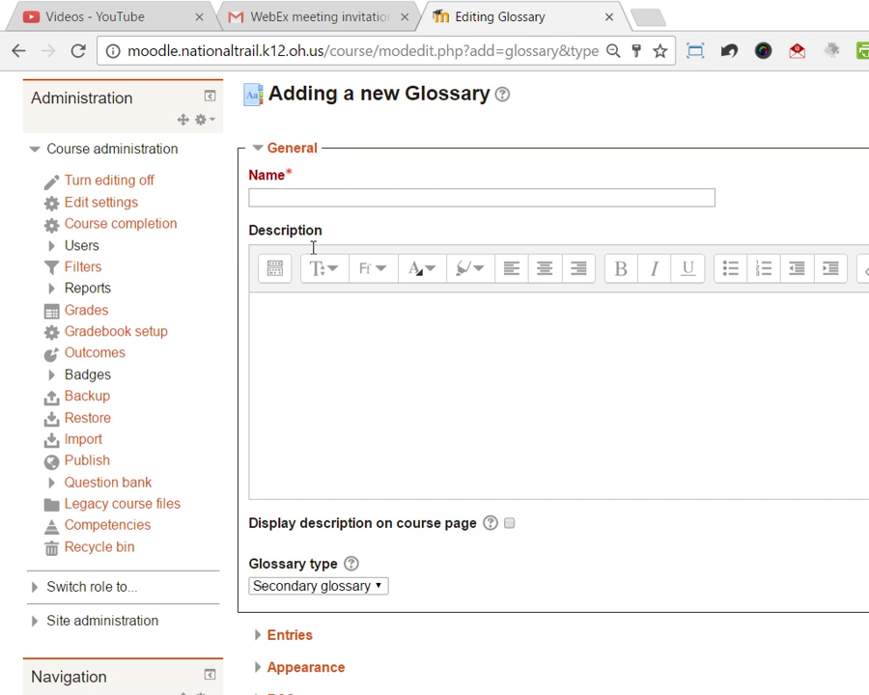
click(269, 156)
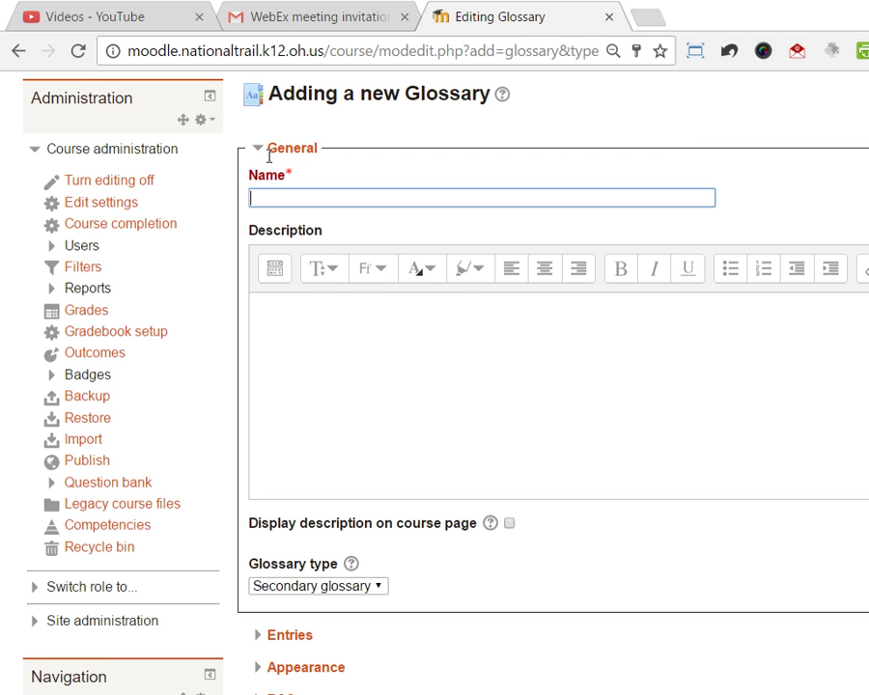
text(Hardware Terms)
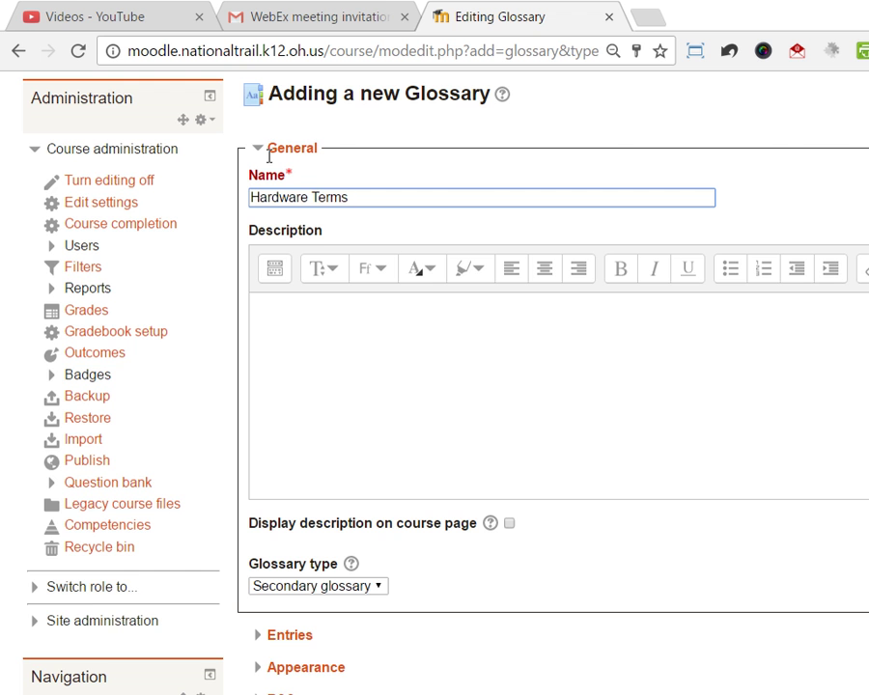
scroll(552, 562, down, 5)
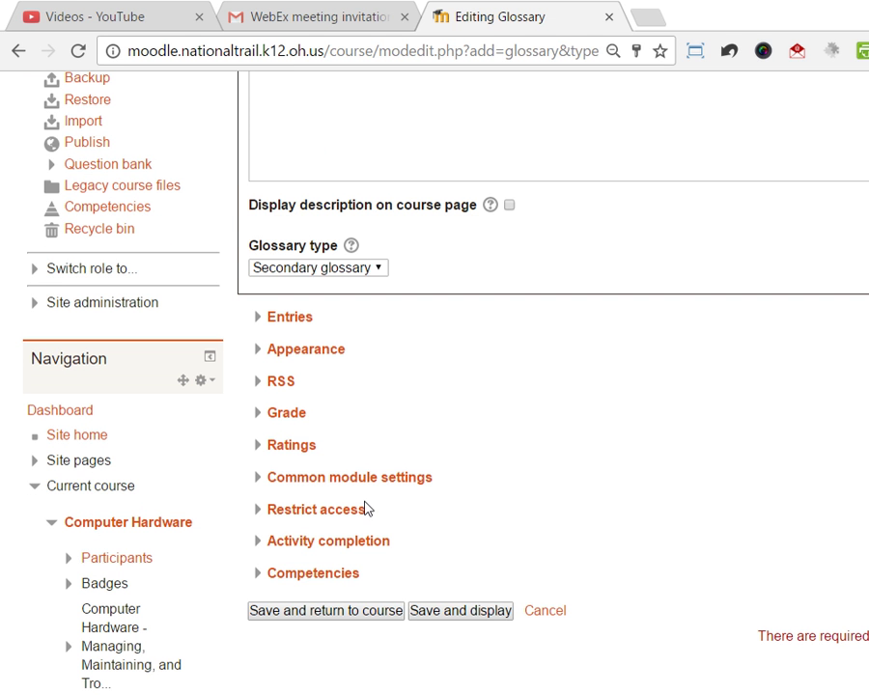
key(Return)
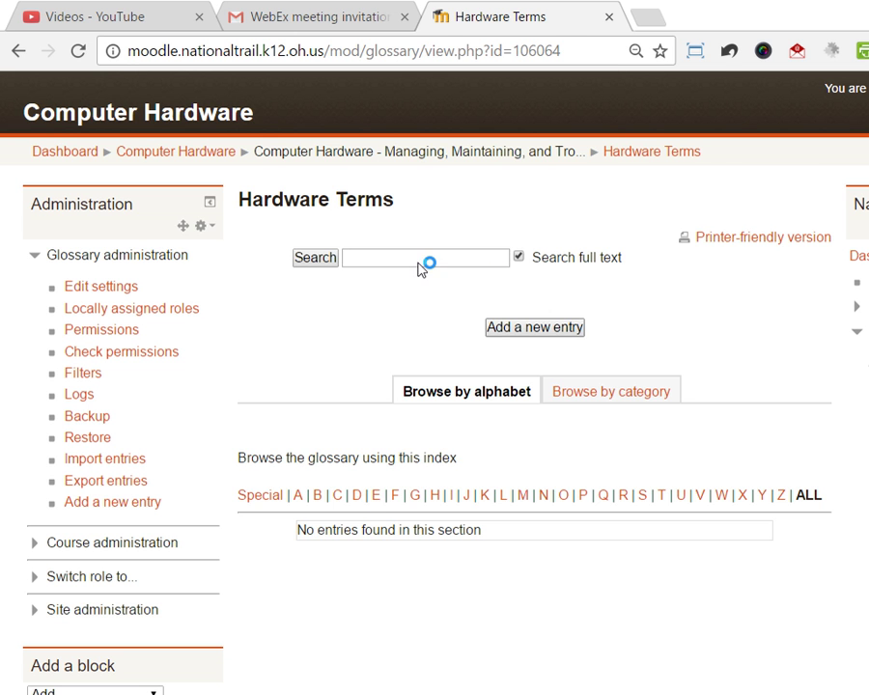
Open a blank entry form in the Hardware Terms glossary, then return to the course and delete that glossary.
click(523, 328)
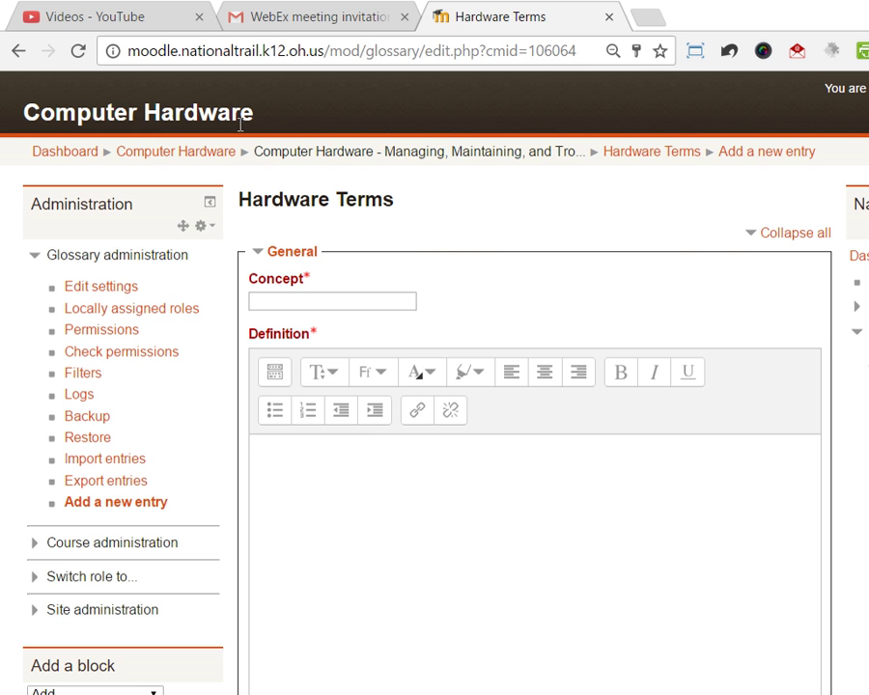
click(169, 150)
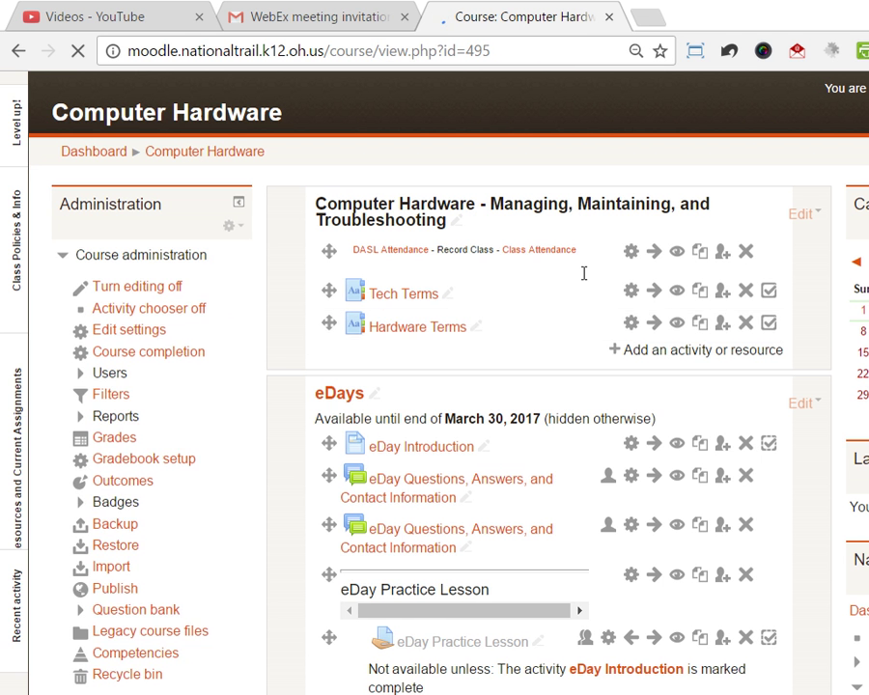
click(745, 323)
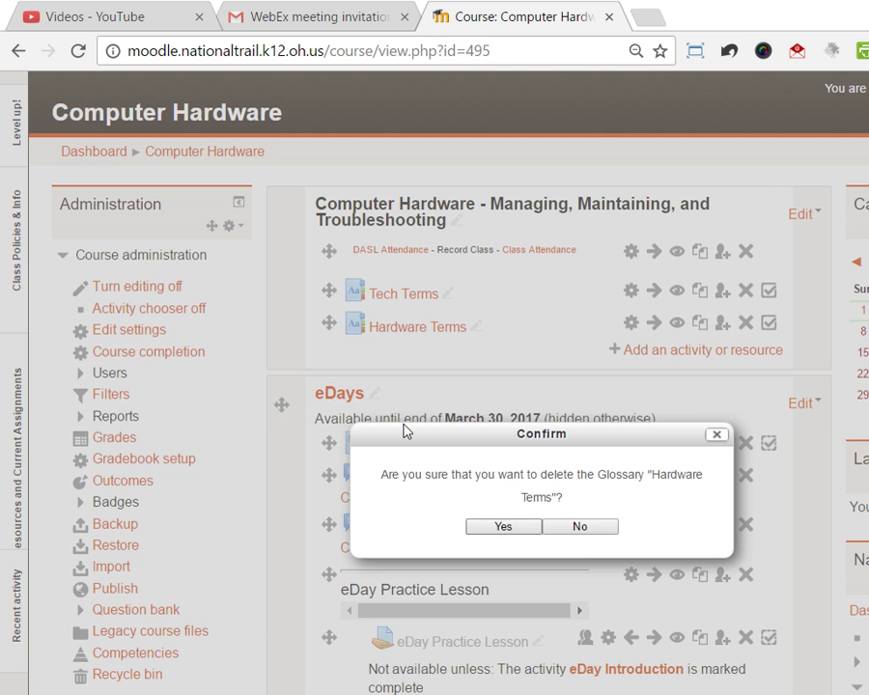
click(503, 526)
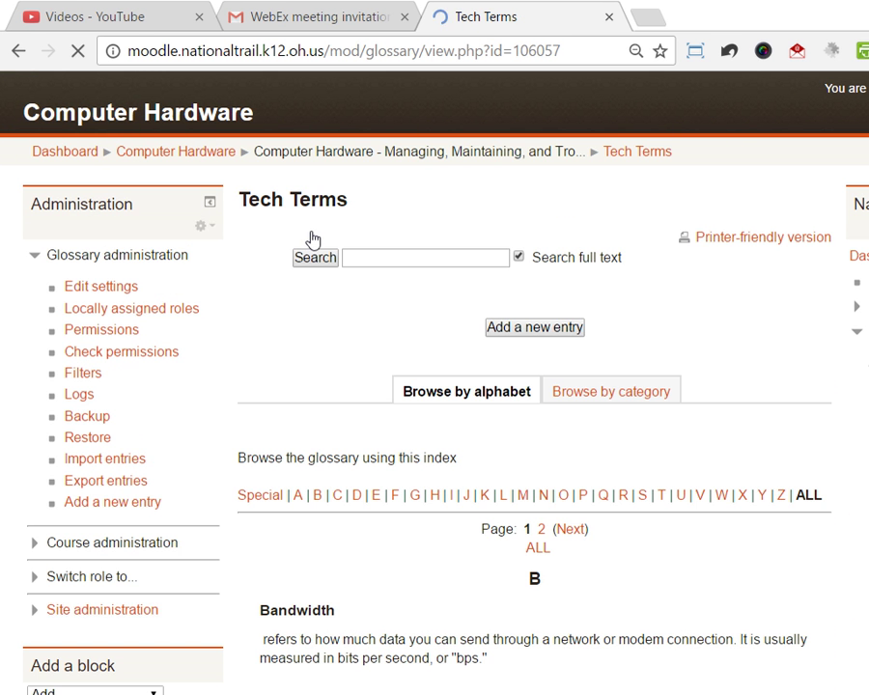
Add an entry to the Tech Terms glossary with the concept PCI and the definition "Peripheral Component Interconnect", and save it.
scroll(367, 393, down, 15)
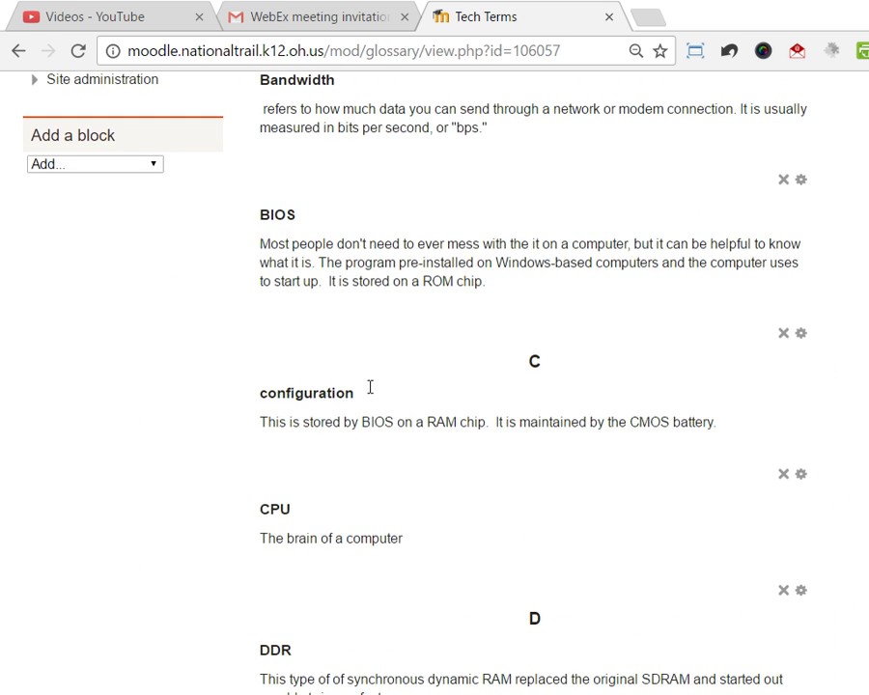
scroll(368, 394, up, 15)
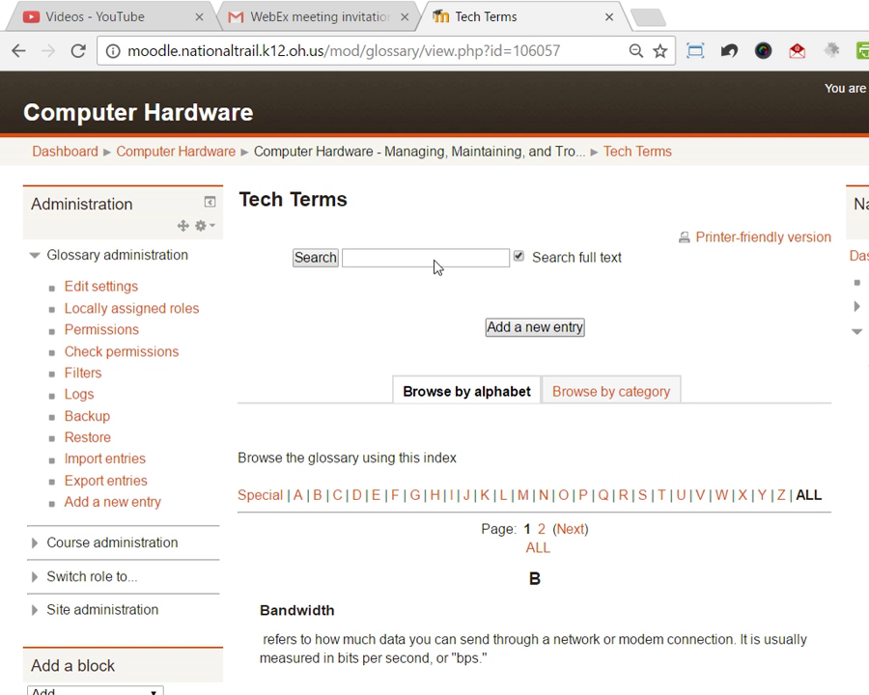
click(539, 327)
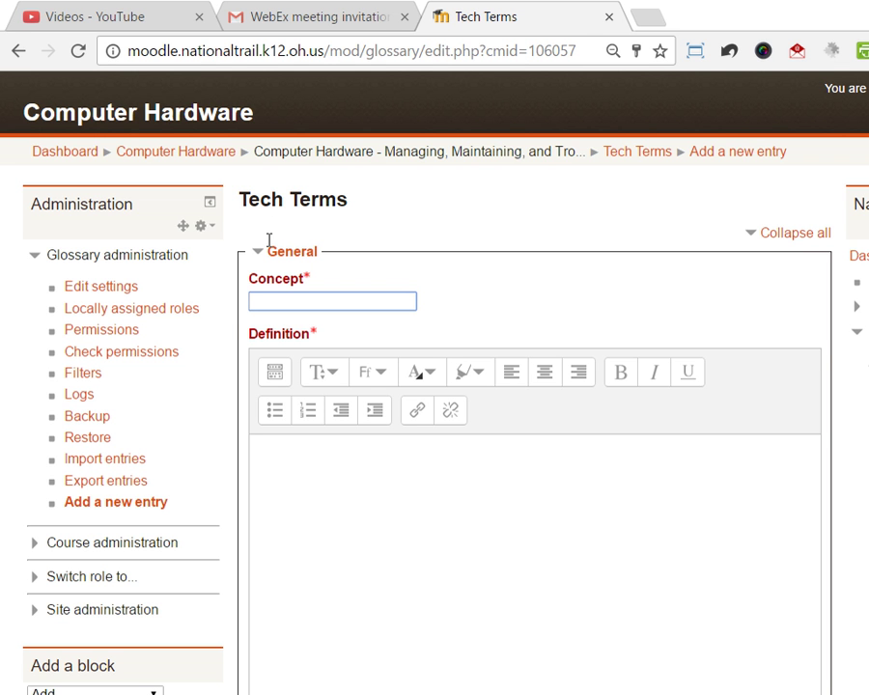
text(PCI)
key(Tab)
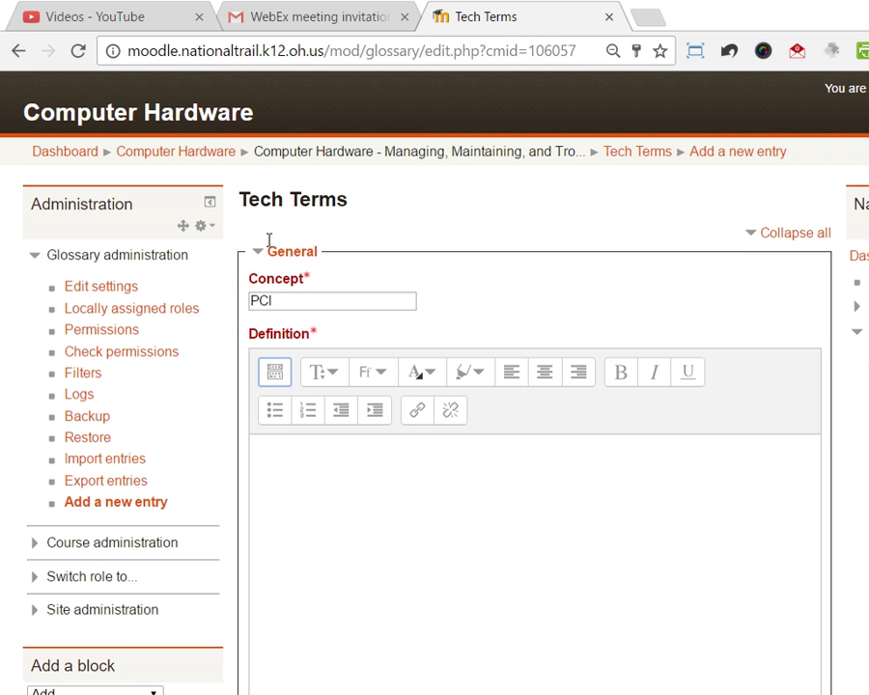
key(Tab)
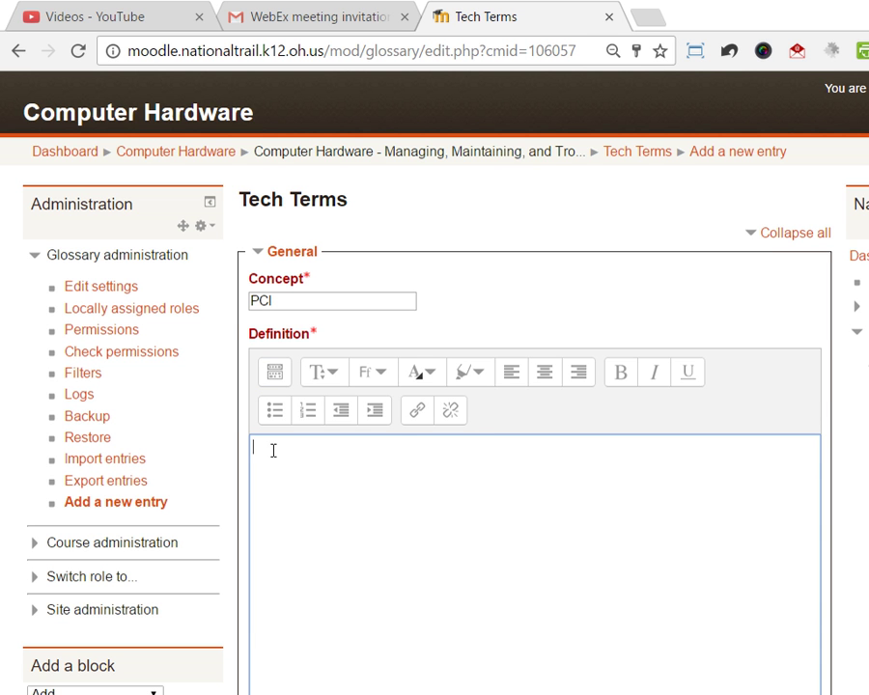
text(Peripheral Component In)
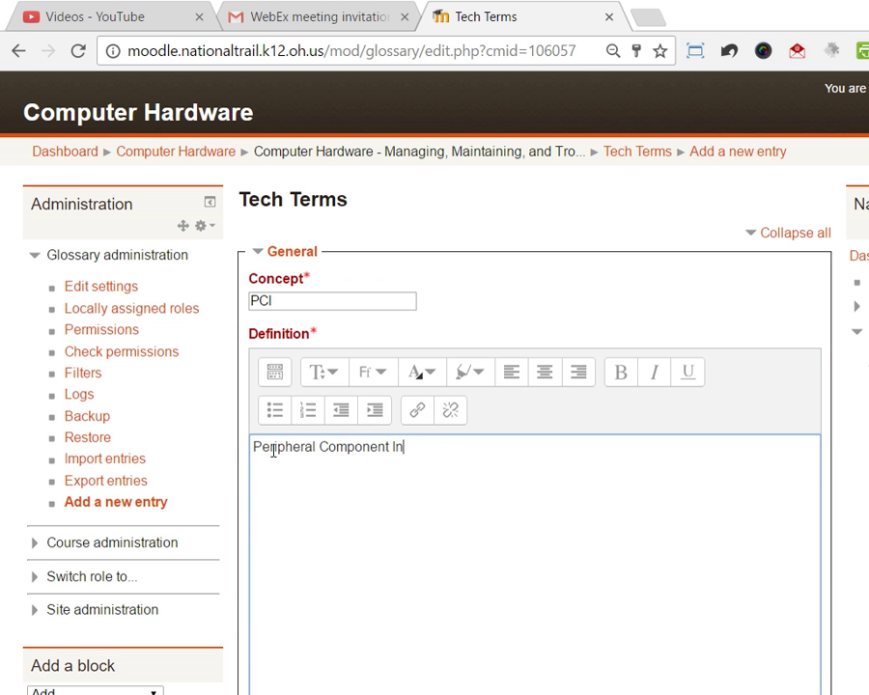
text(terconnect)
scroll(267, 503, down, 5)
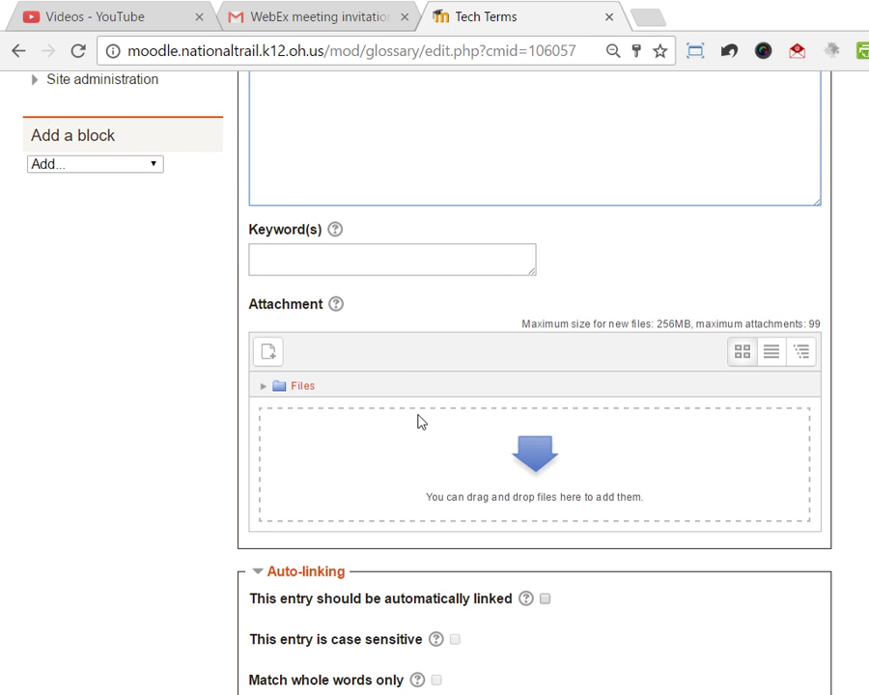
click(243, 591)
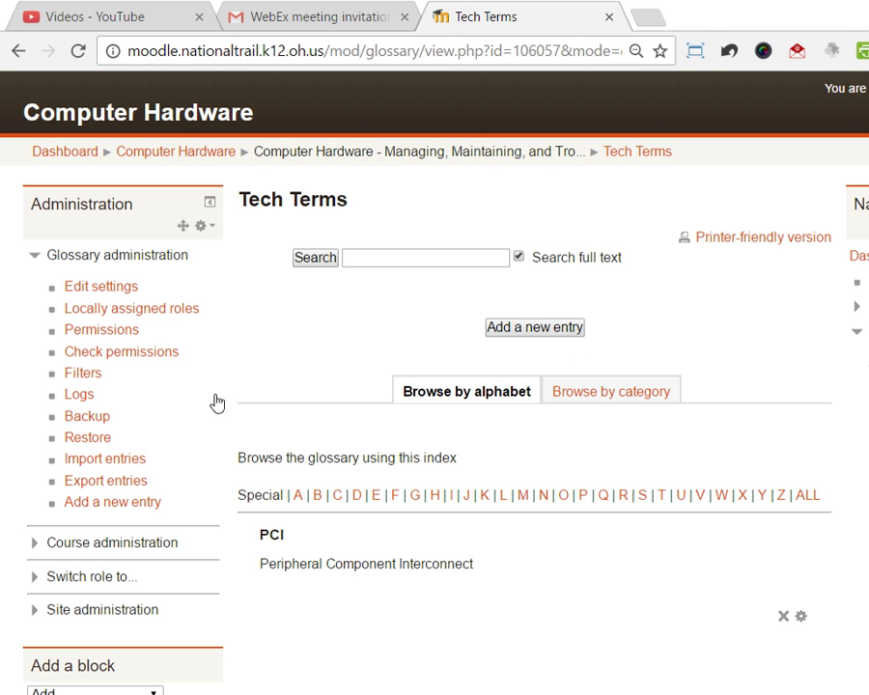
Browse all entries of the Tech Terms glossary alphabetically.
click(650, 399)
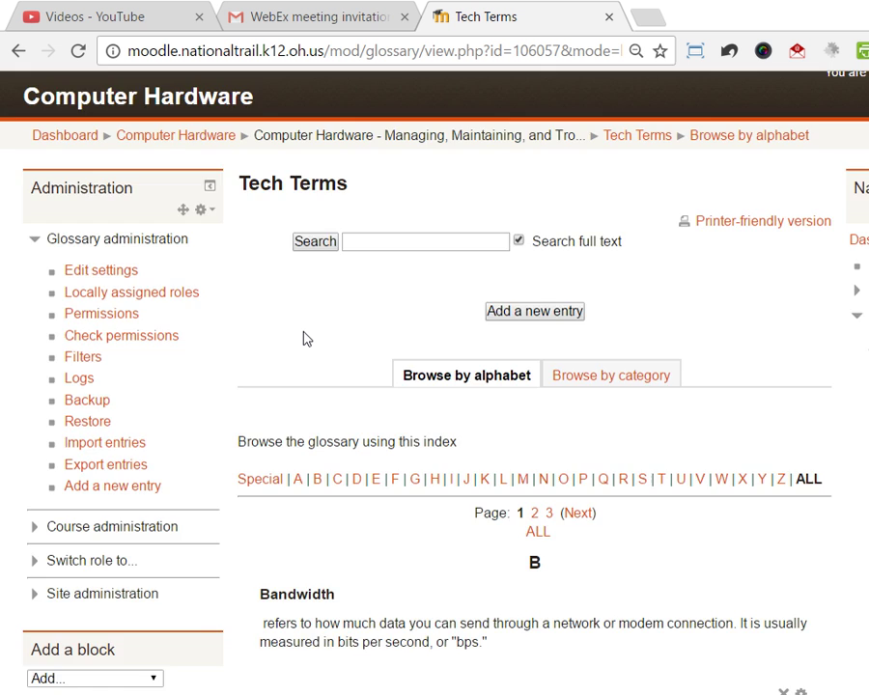
scroll(304, 337, down, 14)
scroll(303, 334, up, 15)
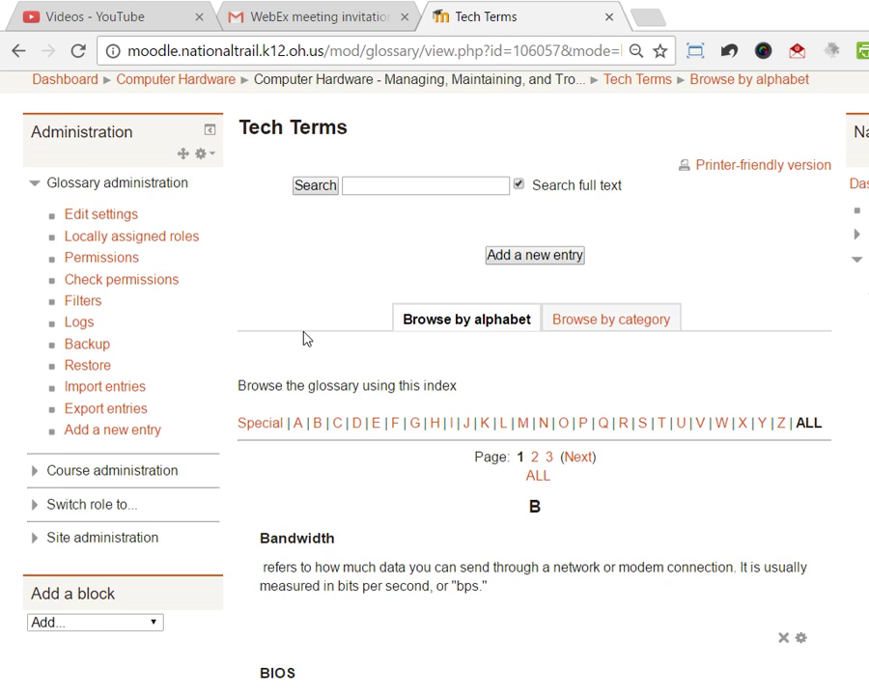
Return to the Computer Hardware course page and add a Crossword game activity.
click(166, 151)
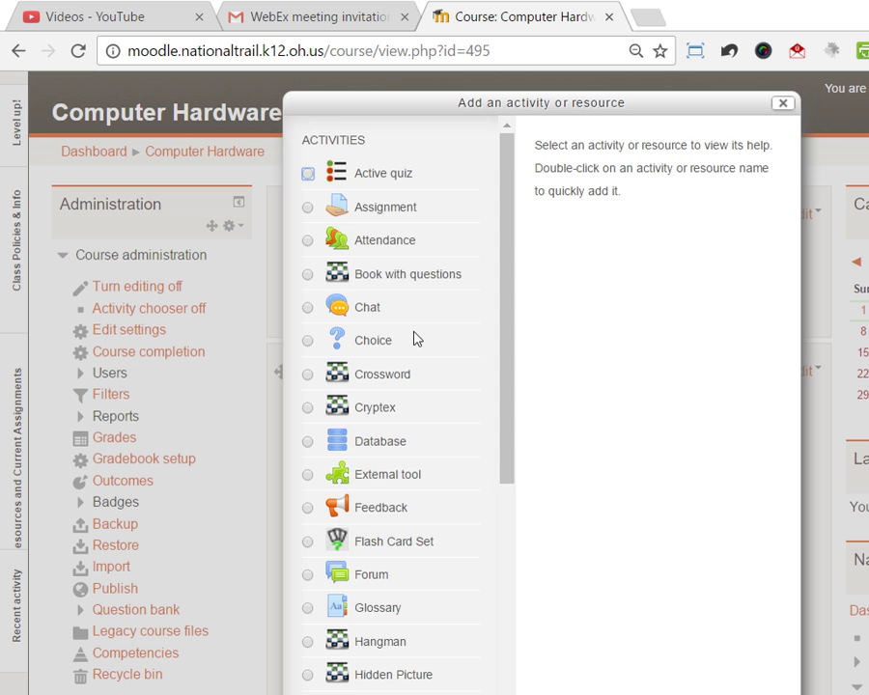
scroll(407, 368, down, 5)
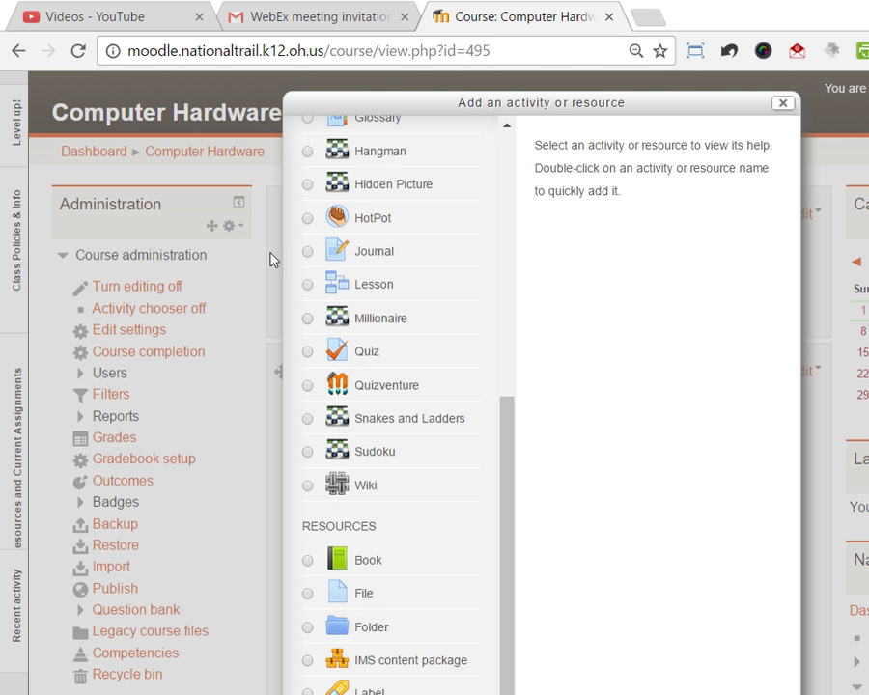
scroll(413, 368, up, 1)
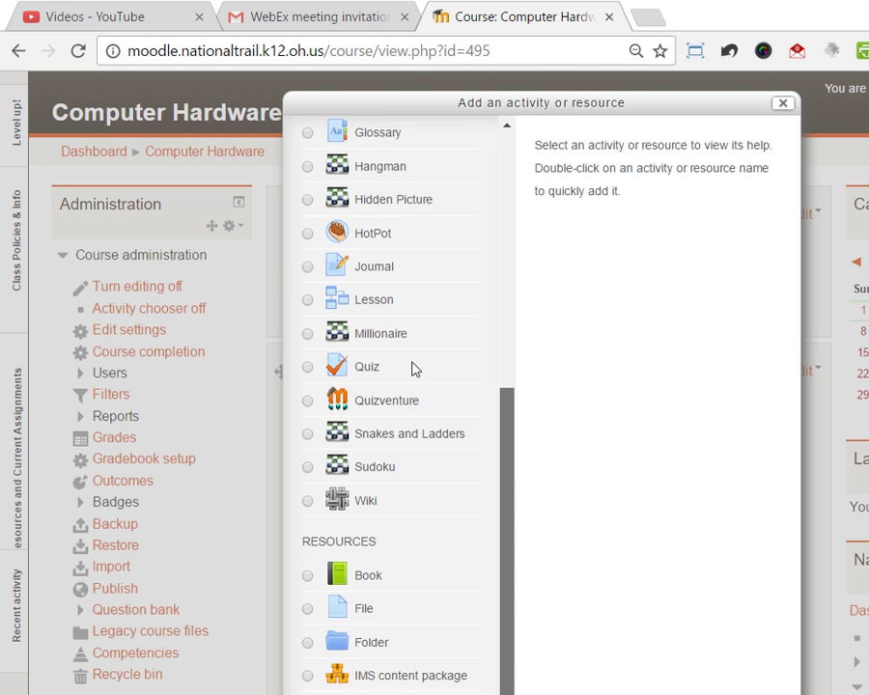
scroll(413, 369, up, 5)
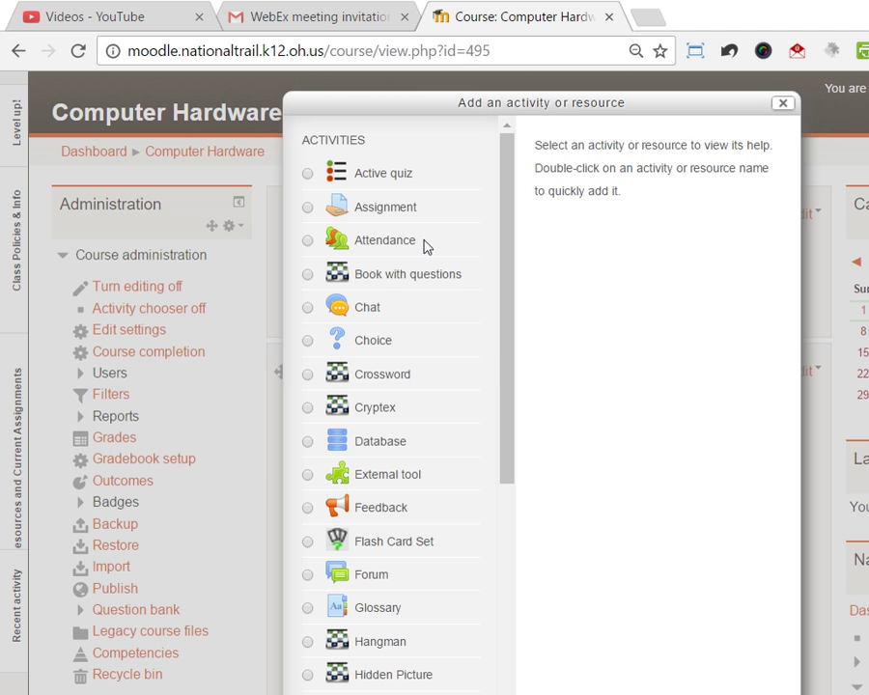
click(308, 375)
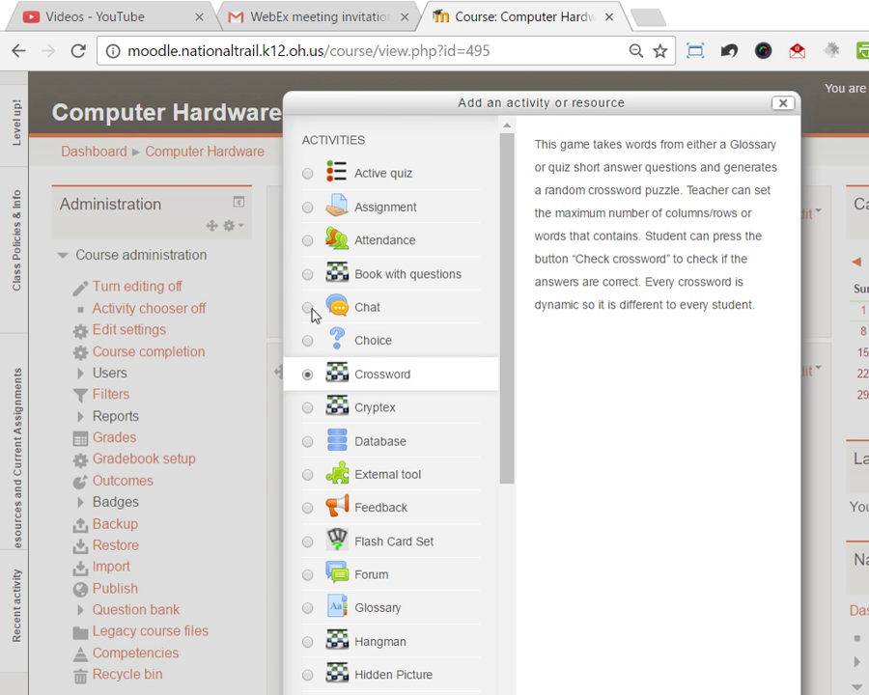
click(400, 625)
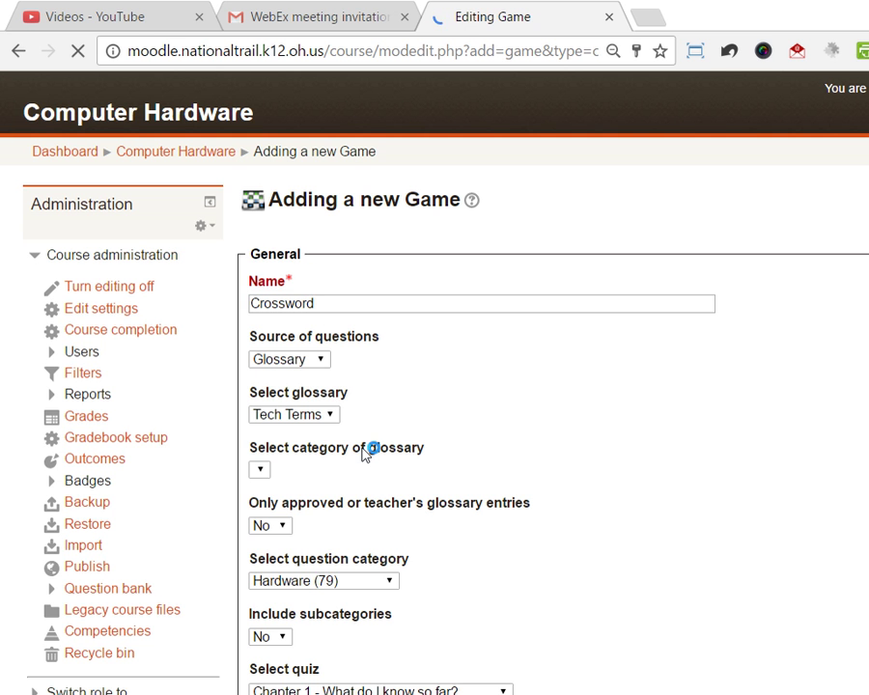
Review the question source options for the Crossword game and choose Glossary.
click(289, 359)
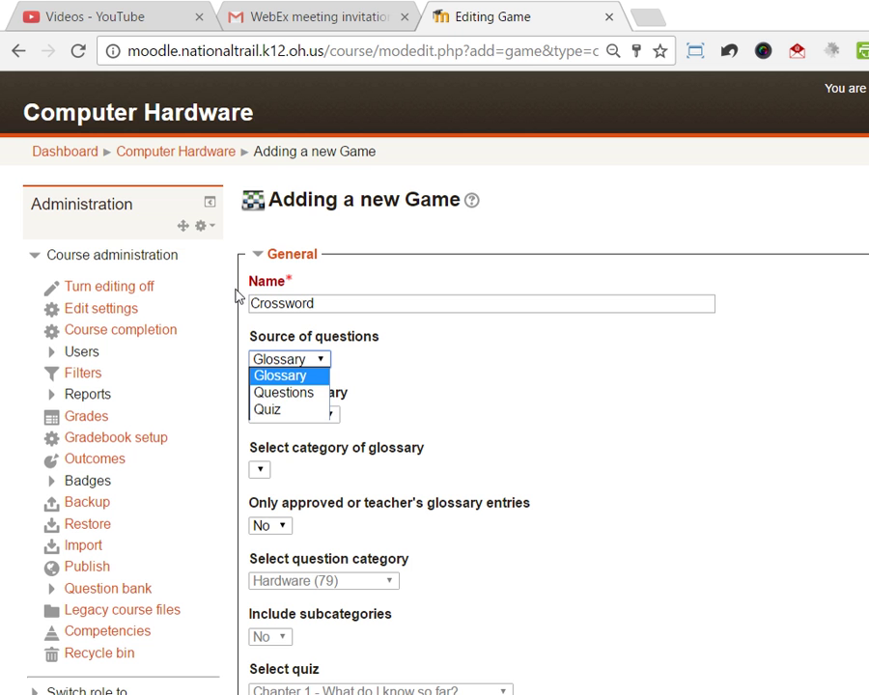
key(Down)
key(Down)
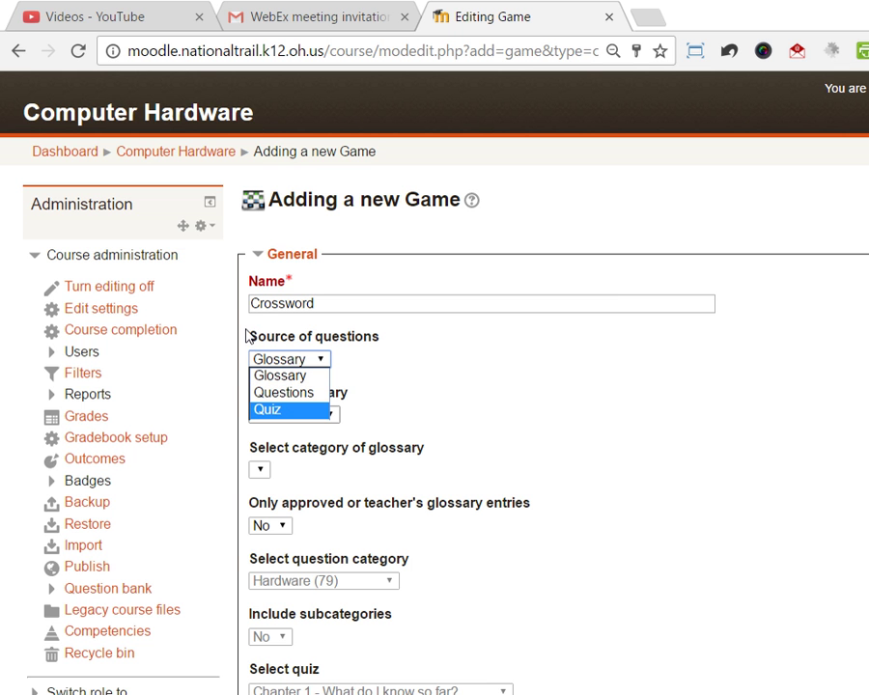
key(Up)
key(Up)
key(Return)
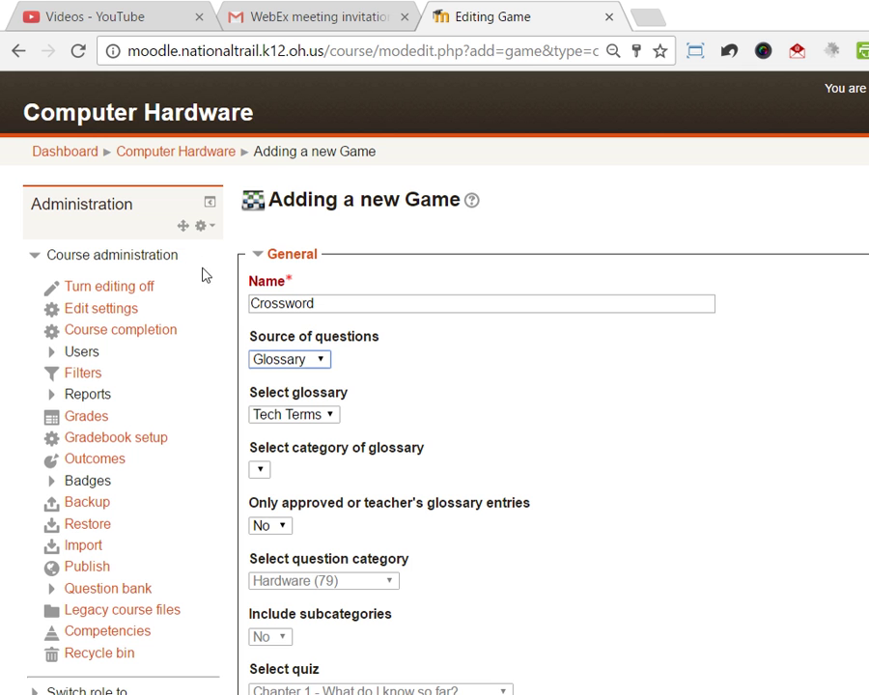
Choose Tech Terms as the game's glossary and leave the glossary category blank.
key(Tab)
key(alt+Down)
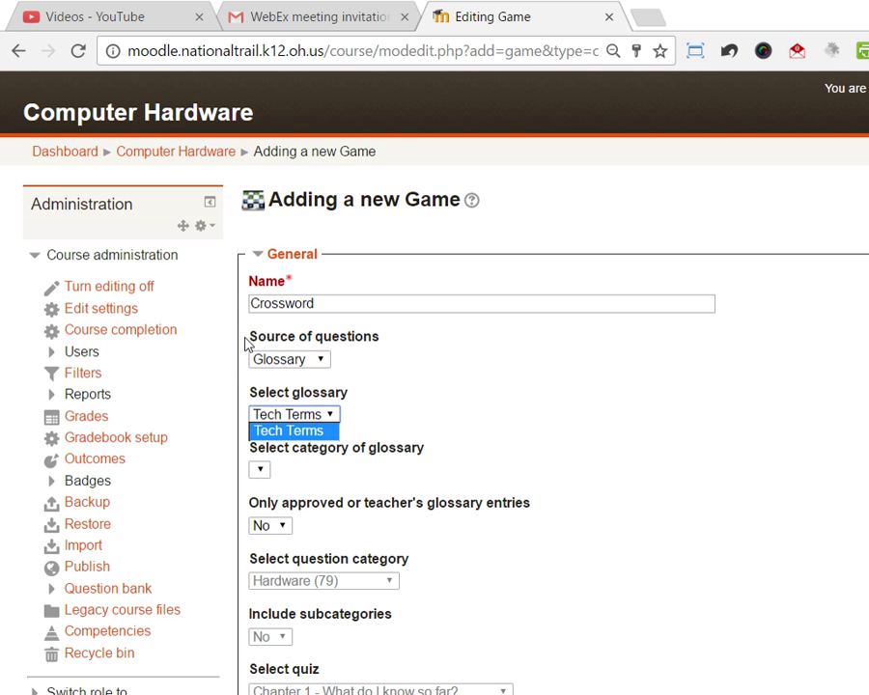
key(Return)
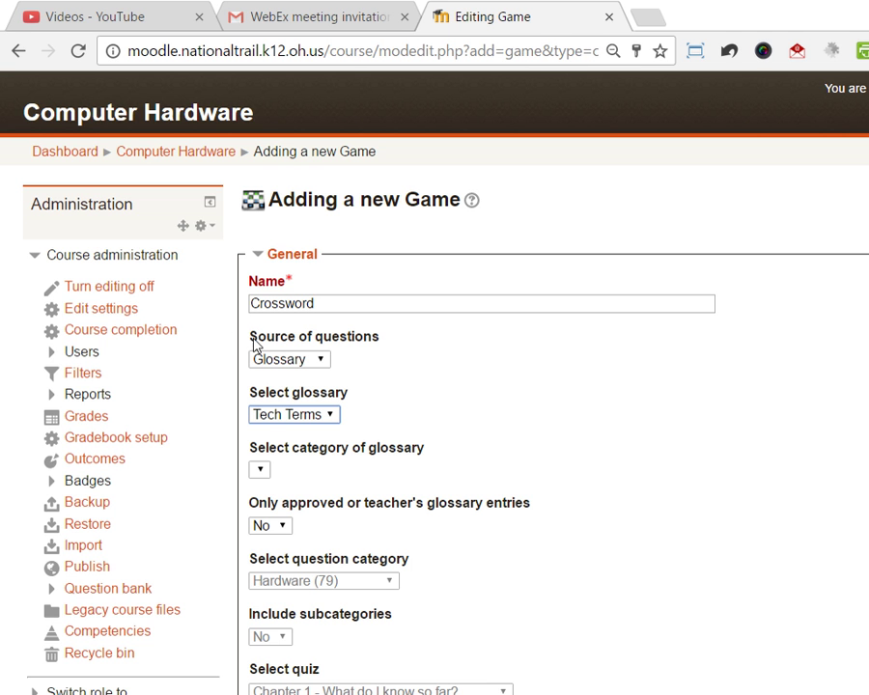
click(260, 470)
click(207, 380)
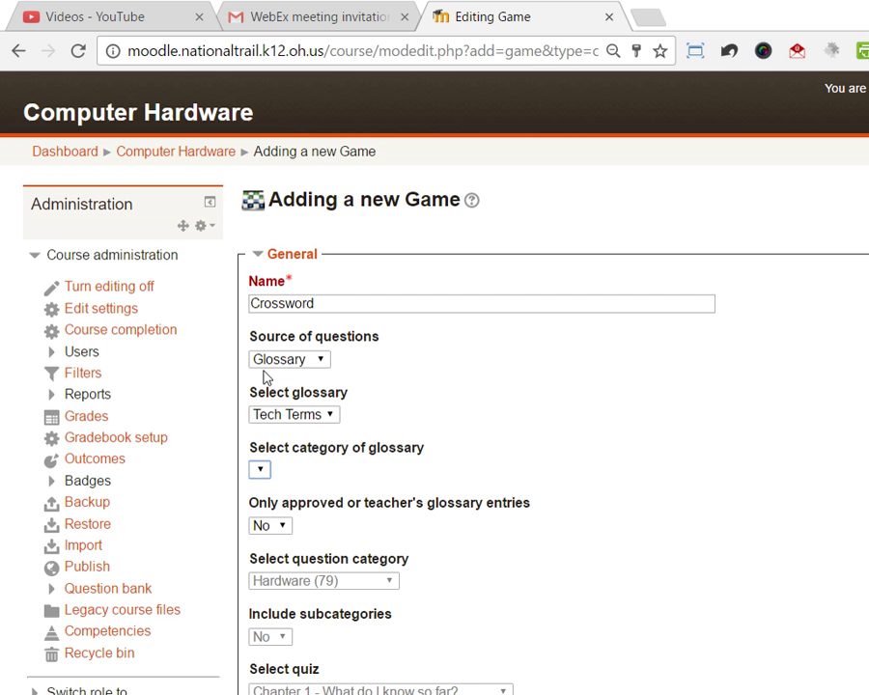
Set the crossword options to a maximum of 10 columns/rows, a minimum of 8 words and a maximum of 20 words.
scroll(647, 353, down, 1)
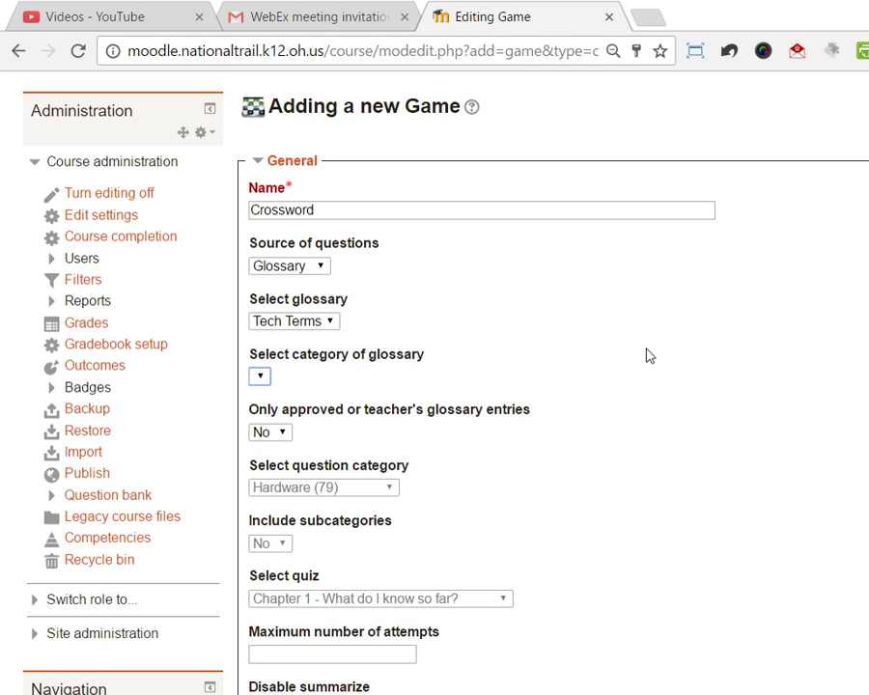
scroll(401, 206, down, 1)
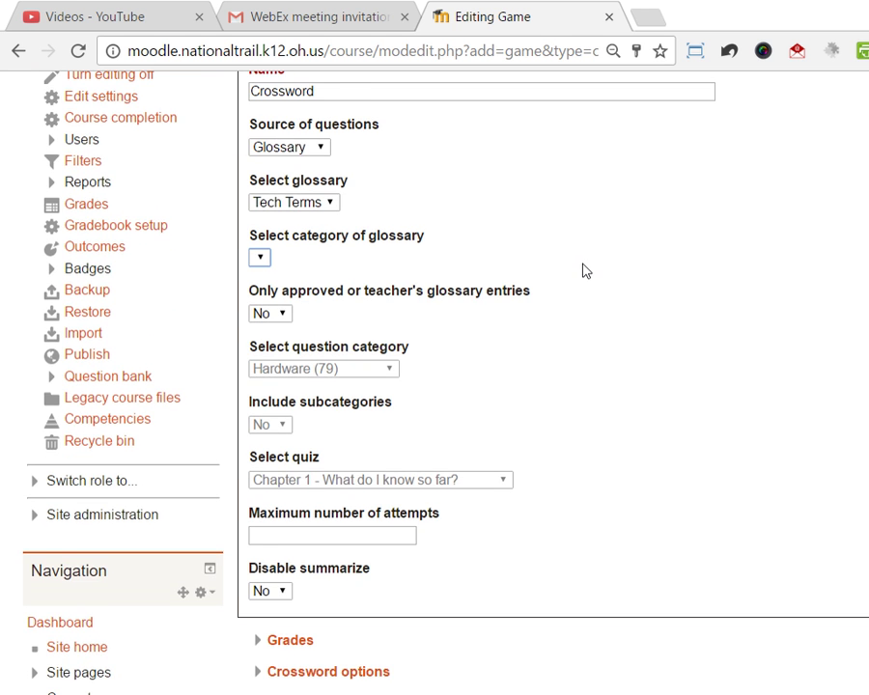
scroll(583, 270, down, 1)
scroll(610, 301, down, 1)
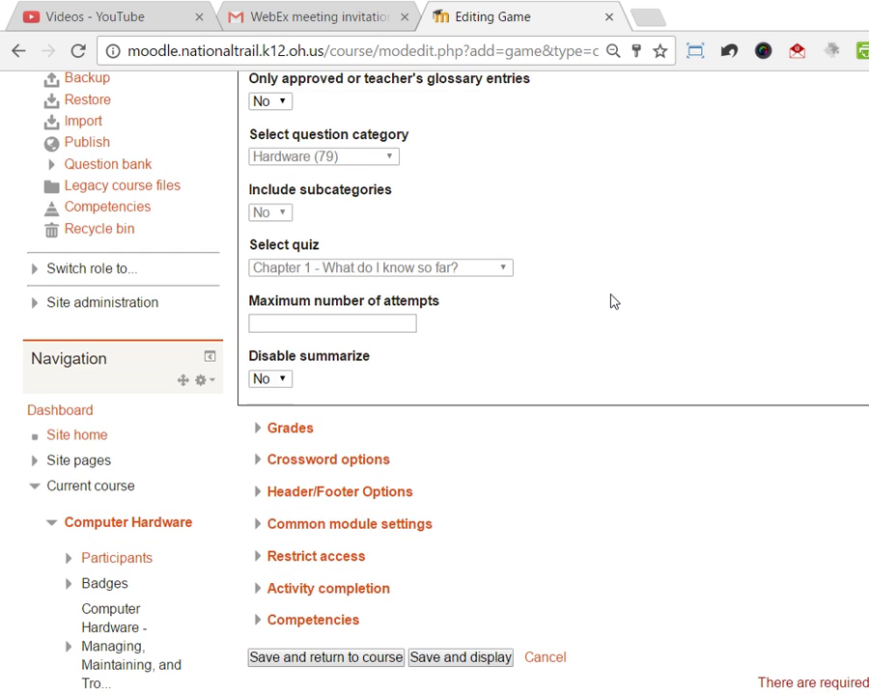
scroll(610, 301, down, 1)
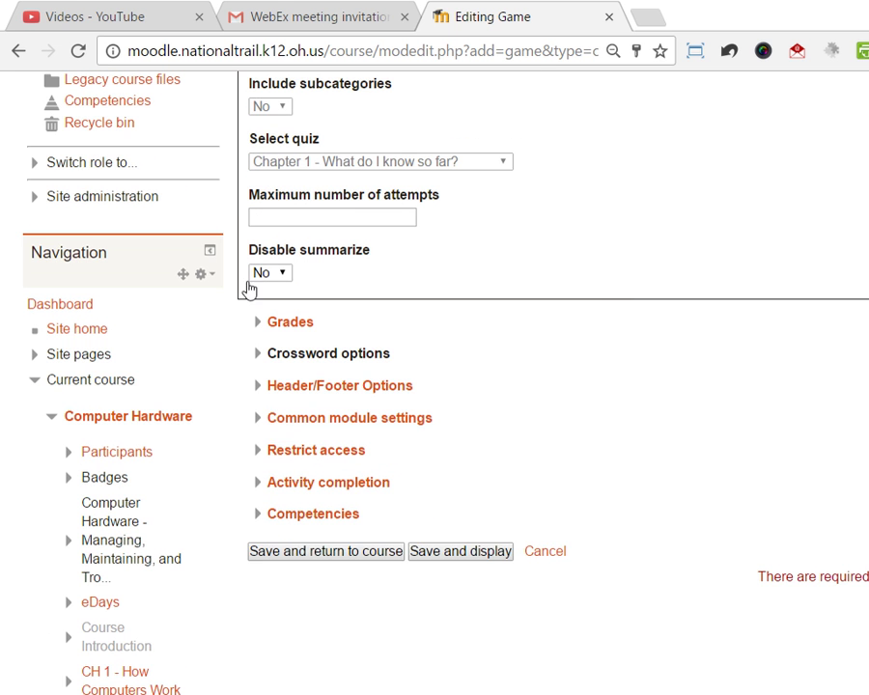
click(271, 354)
click(337, 404)
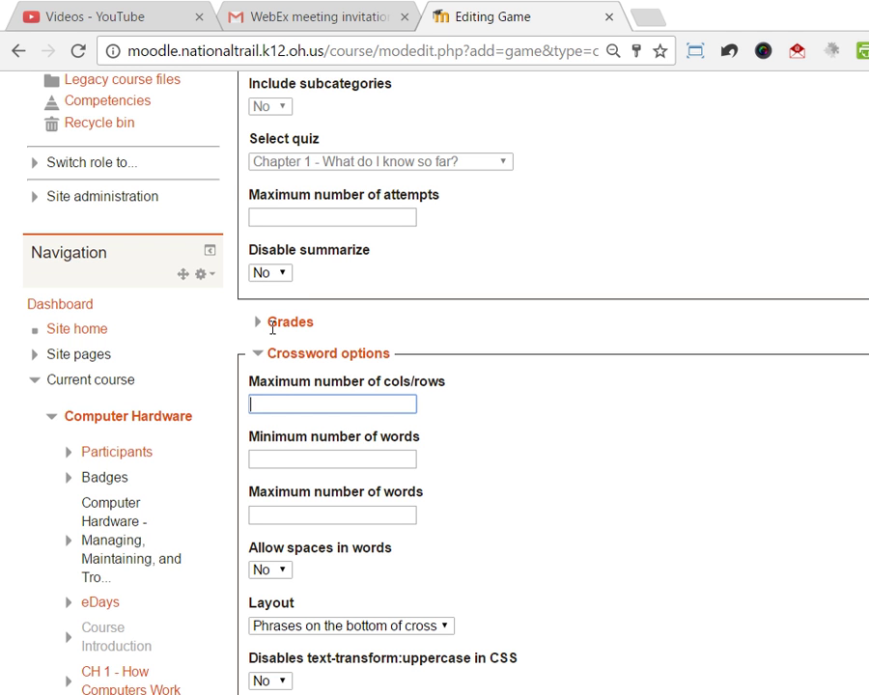
text(10)
key(Tab)
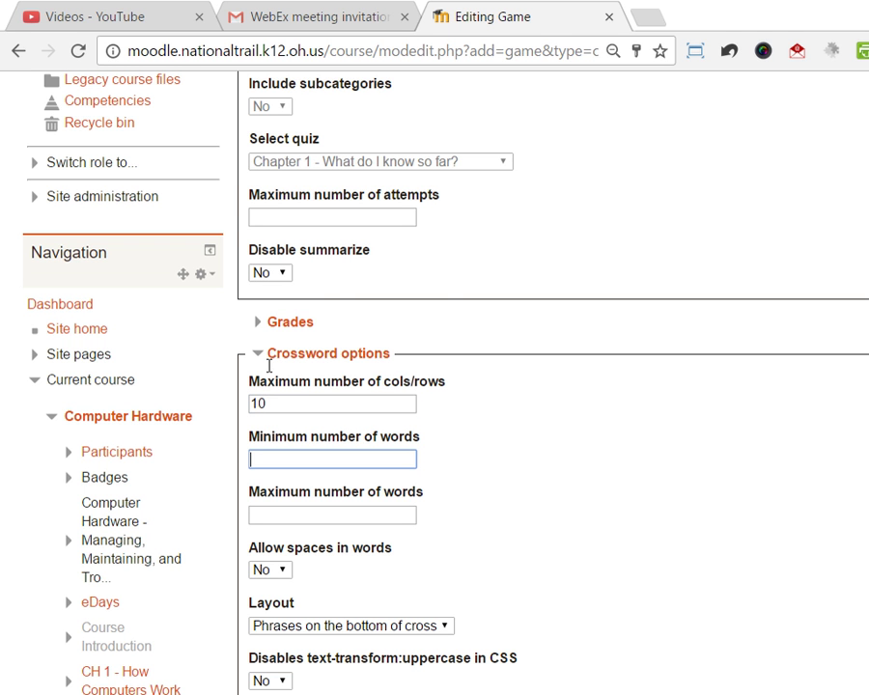
text(8)
key(Tab)
text(20)
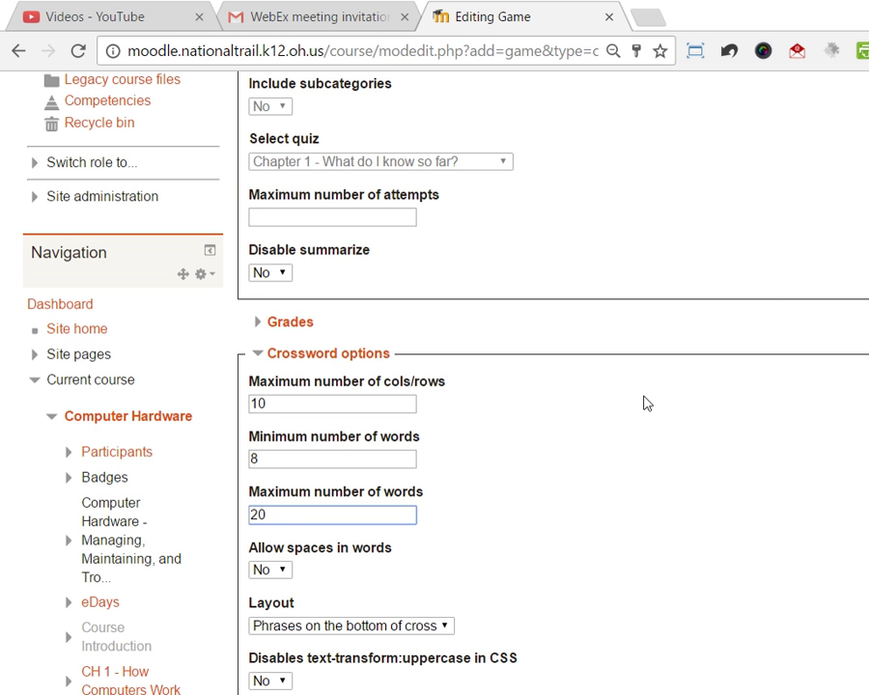
Review the choices for allowing spaces in words, keep No, and save and display the Crossword game.
scroll(643, 401, down, 3)
key(Tab)
key(alt+Down)
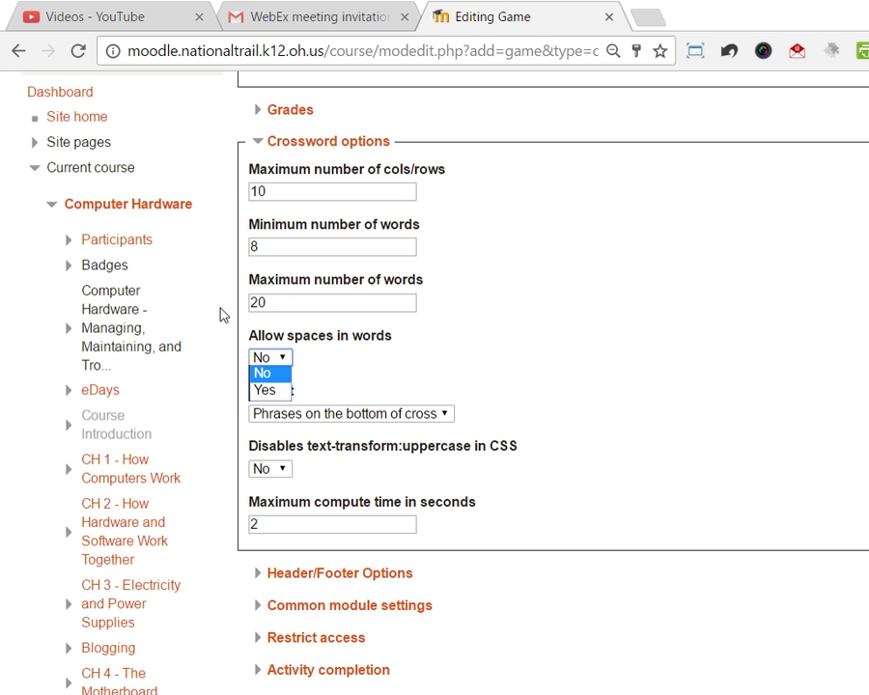
key(Down)
key(Return)
key(Up)
key(Return)
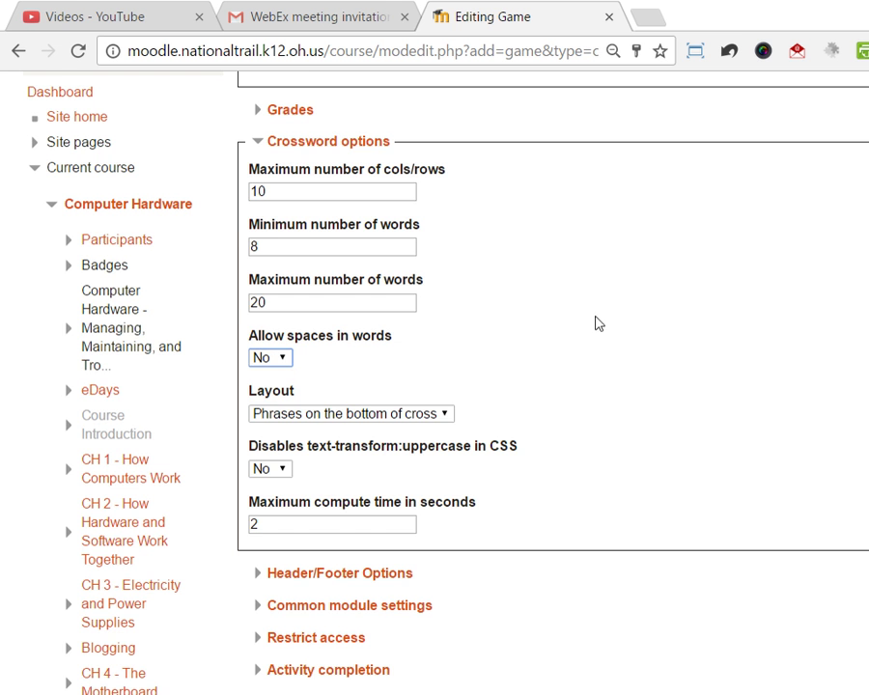
scroll(516, 315, down, 1)
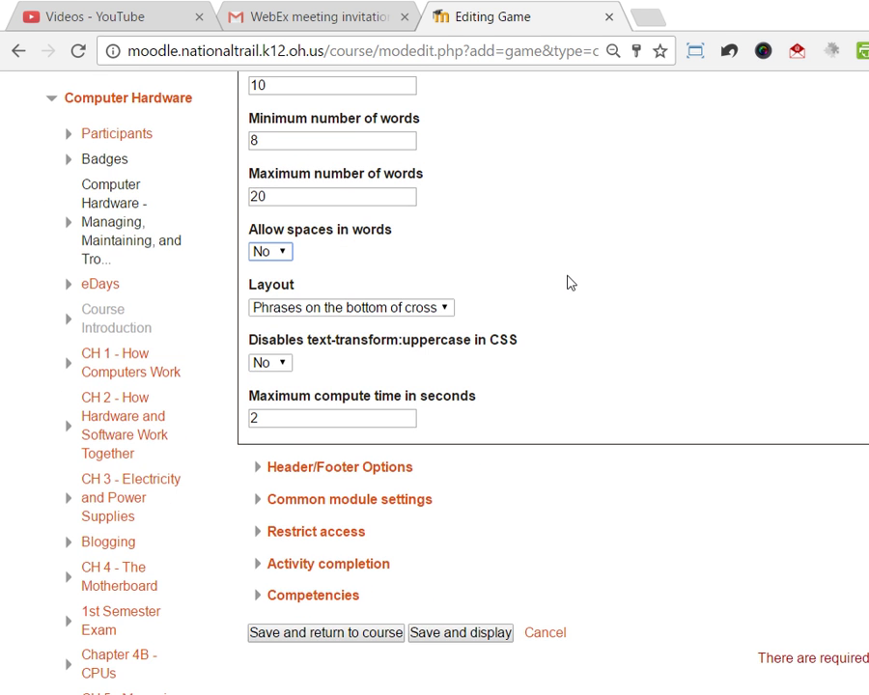
scroll(567, 277, down, 1)
click(469, 527)
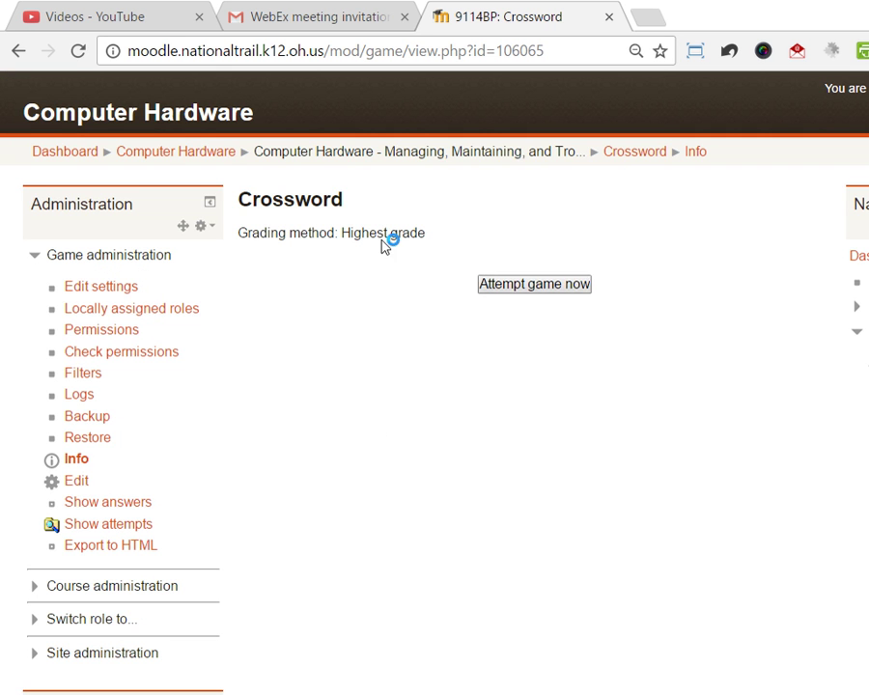
Rename the game as Crossword on Computer Terms in its settings and save it, returning to the course.
click(154, 127)
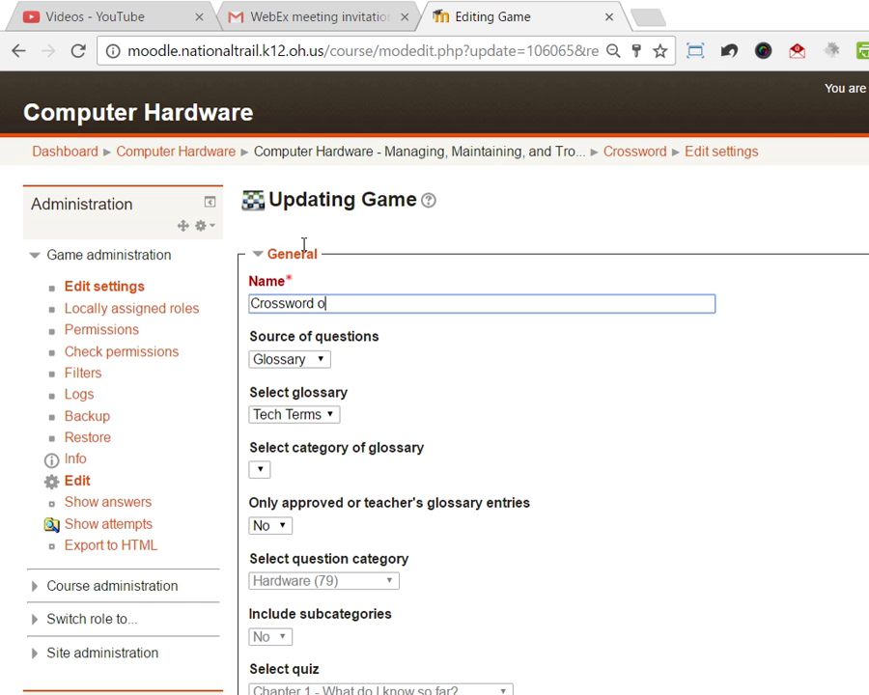
text(omputer Terms)
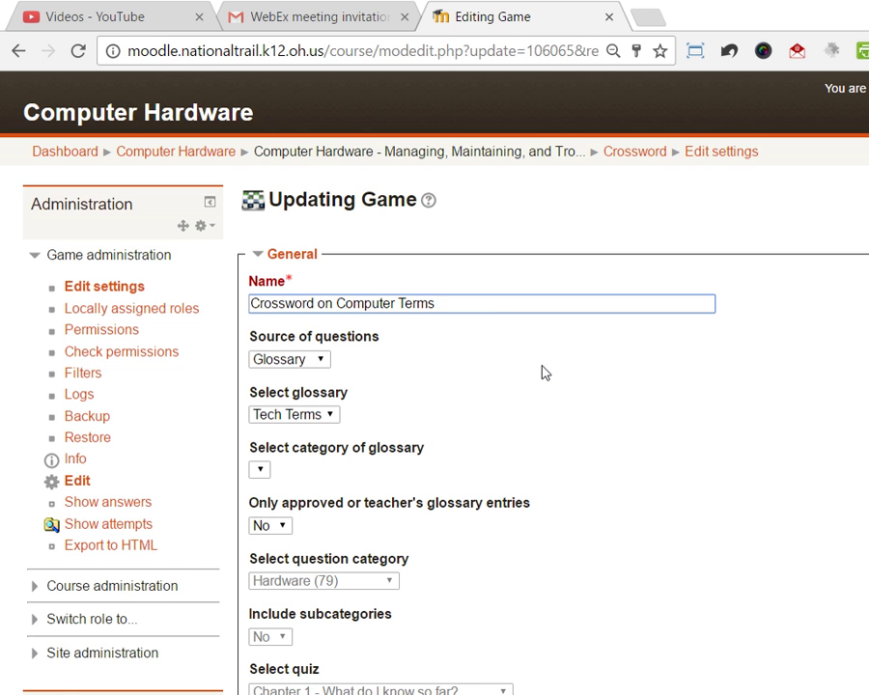
scroll(541, 373, down, 6)
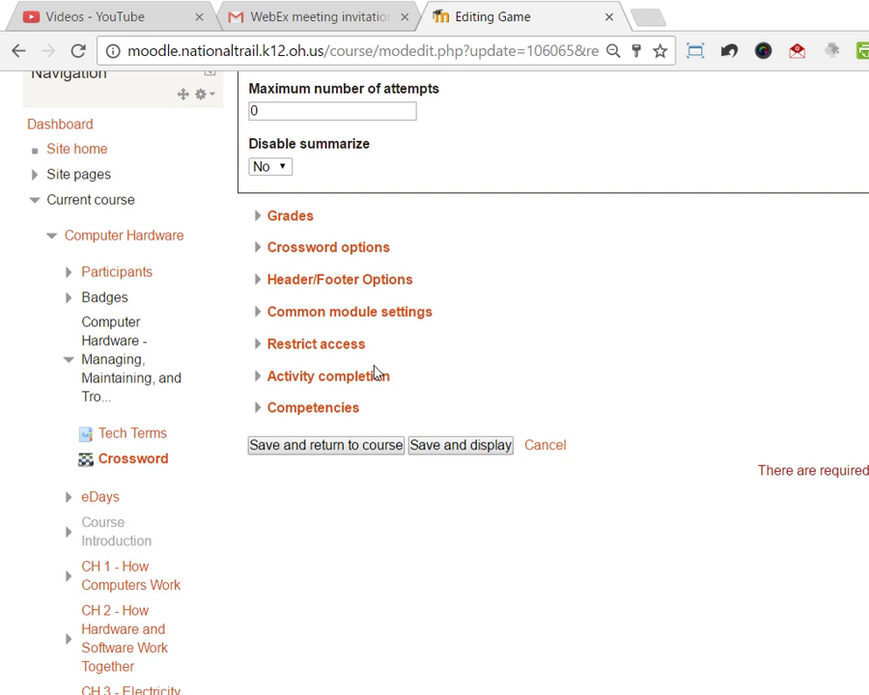
key(Return)
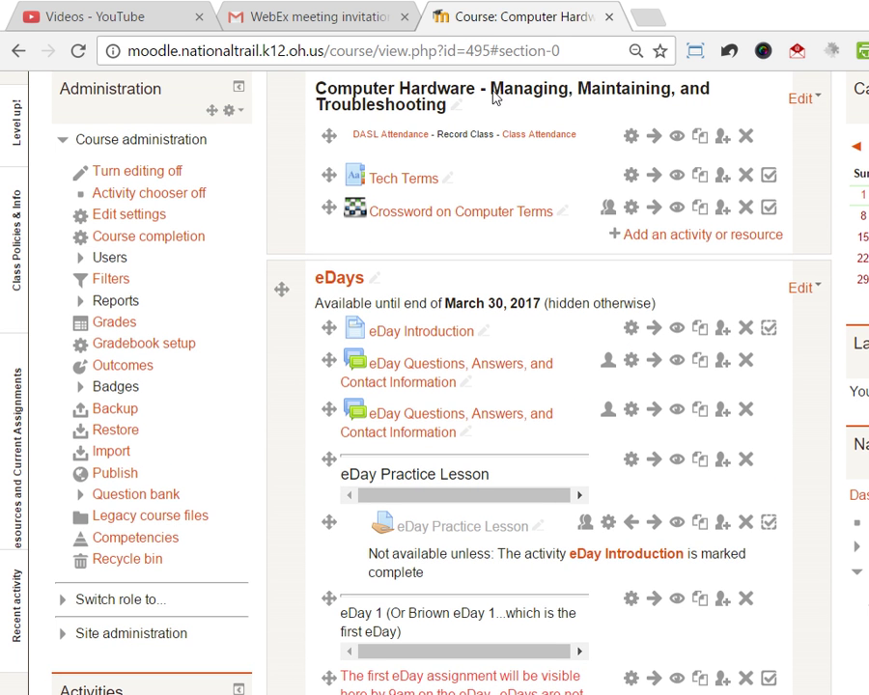
Open the Crossword on Computer Terms game from the course page and start an attempt.
click(369, 179)
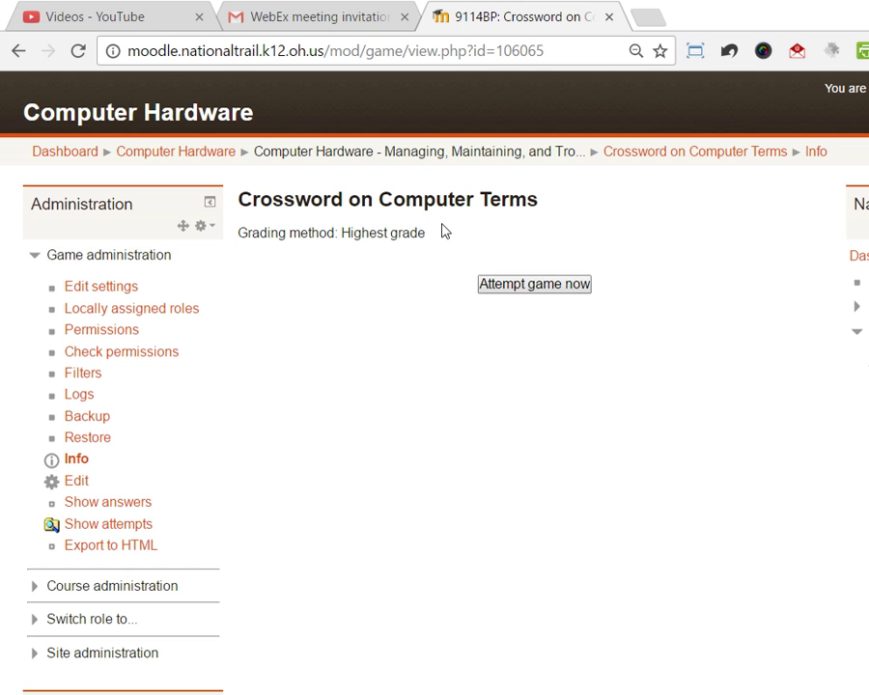
click(536, 283)
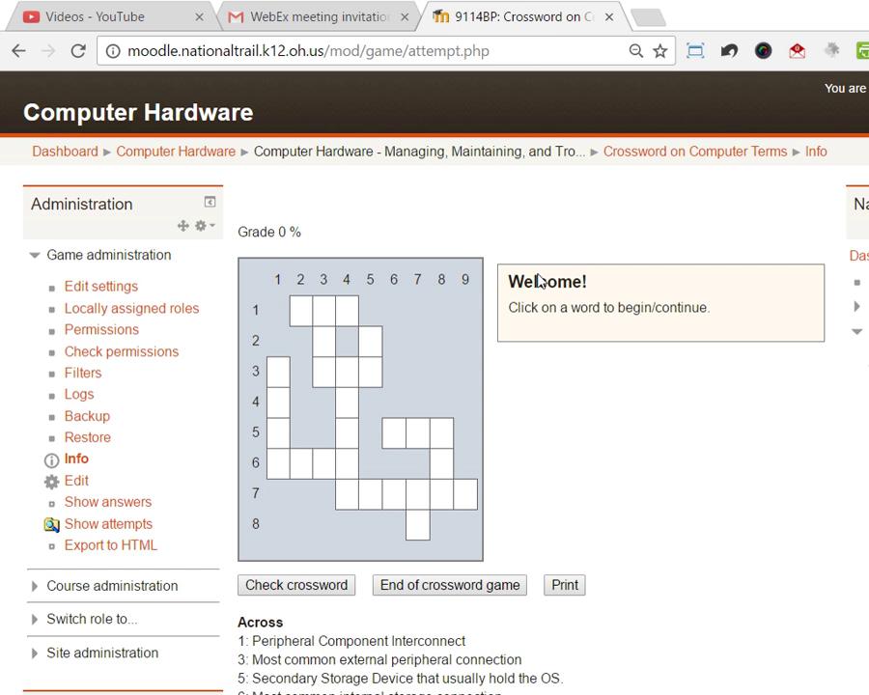
scroll(606, 290, down, 1)
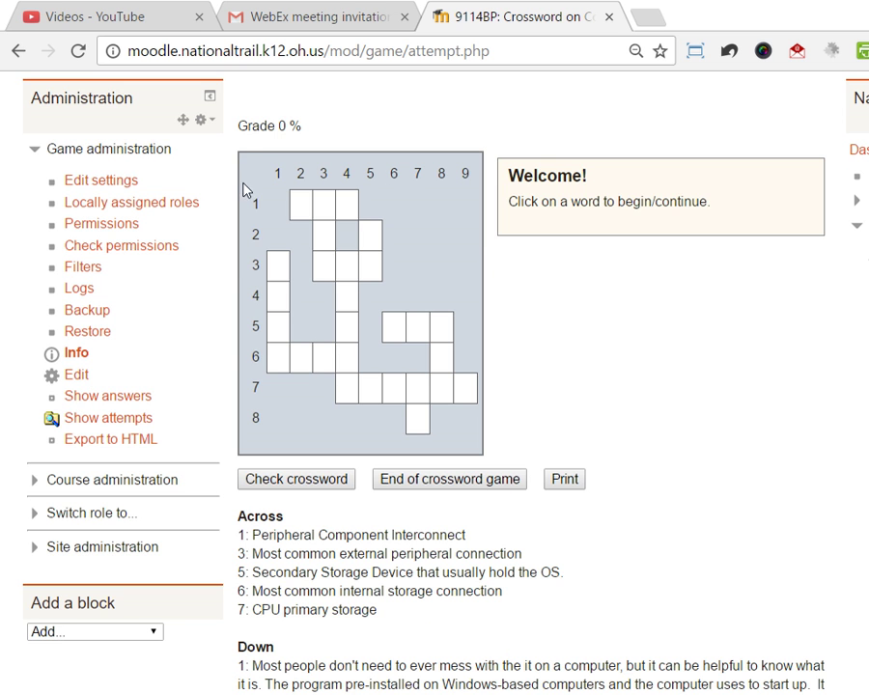
Answer the 3-letter across word in row 1 with PCI and the down word in column 3 with CPU.
click(312, 205)
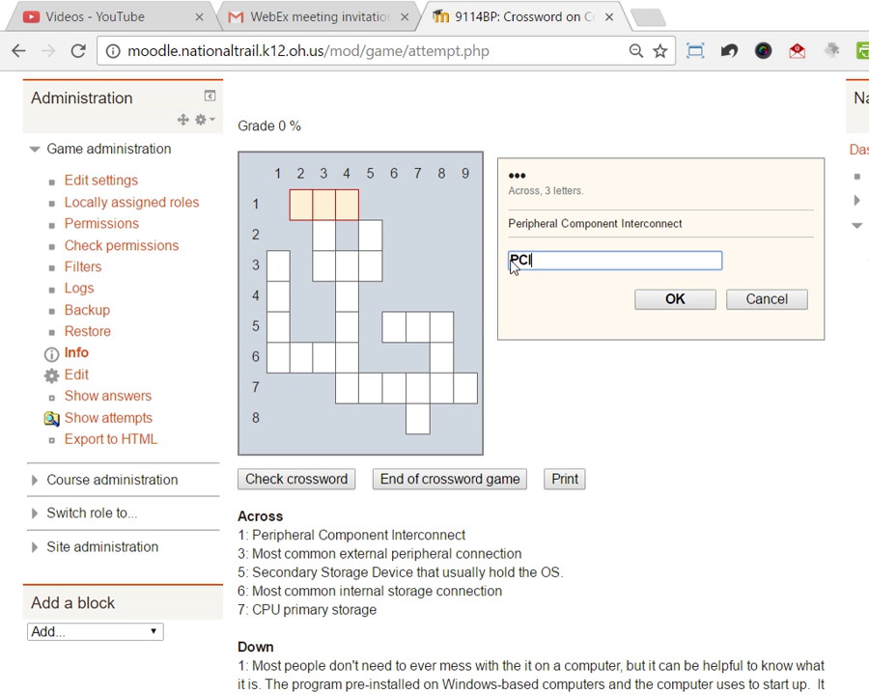
key(Return)
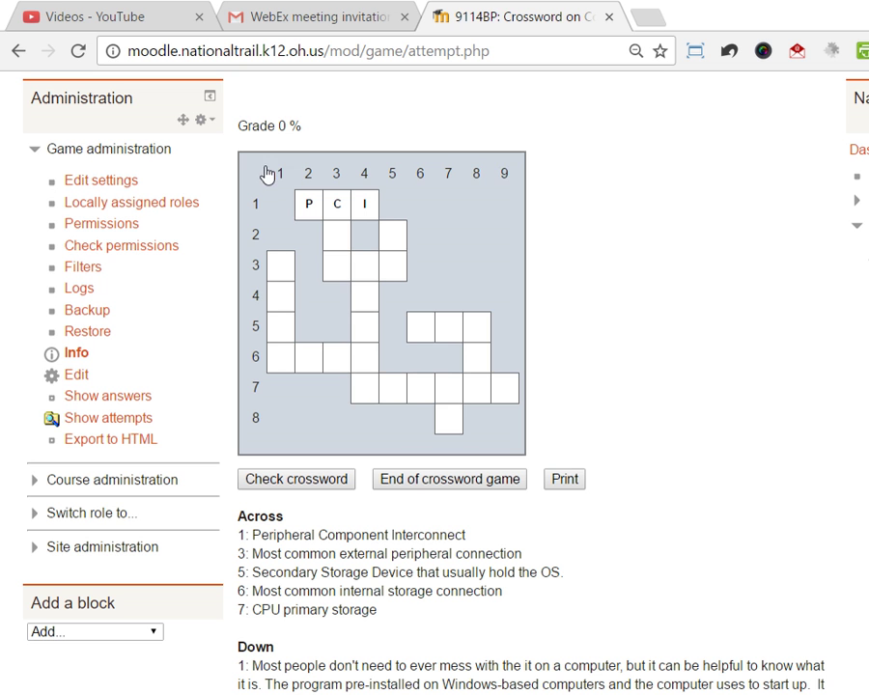
click(327, 172)
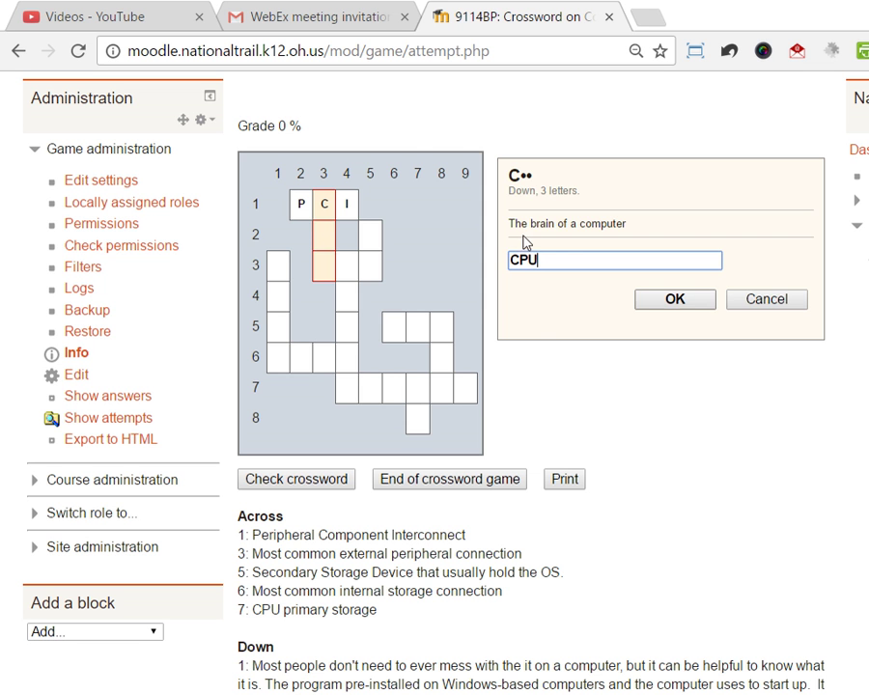
key(Return)
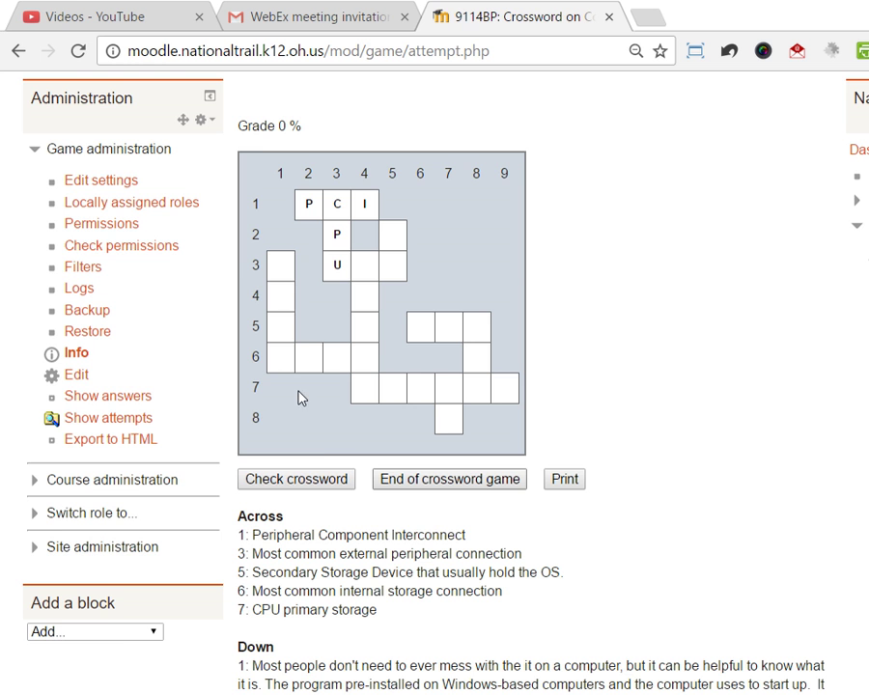
Reopen the crossword game's settings and add a grade-based access restriction.
click(81, 178)
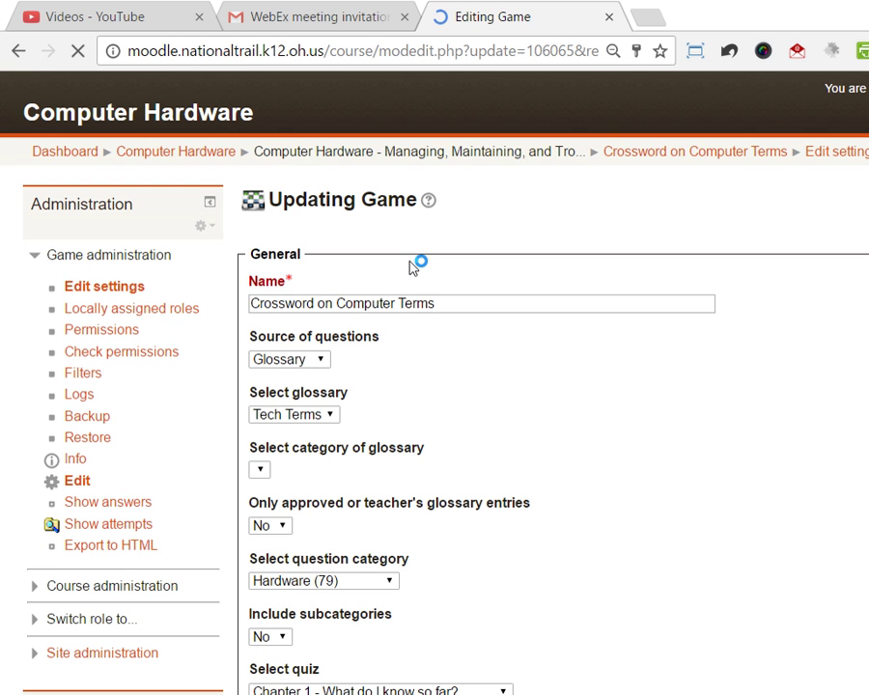
scroll(444, 333, down, 5)
scroll(444, 333, down, 2)
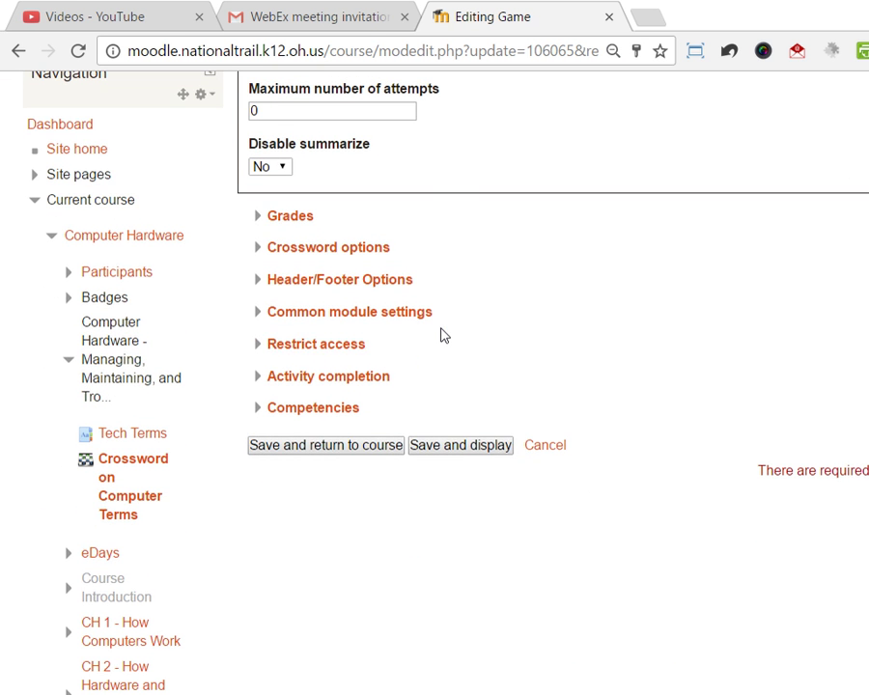
click(293, 344)
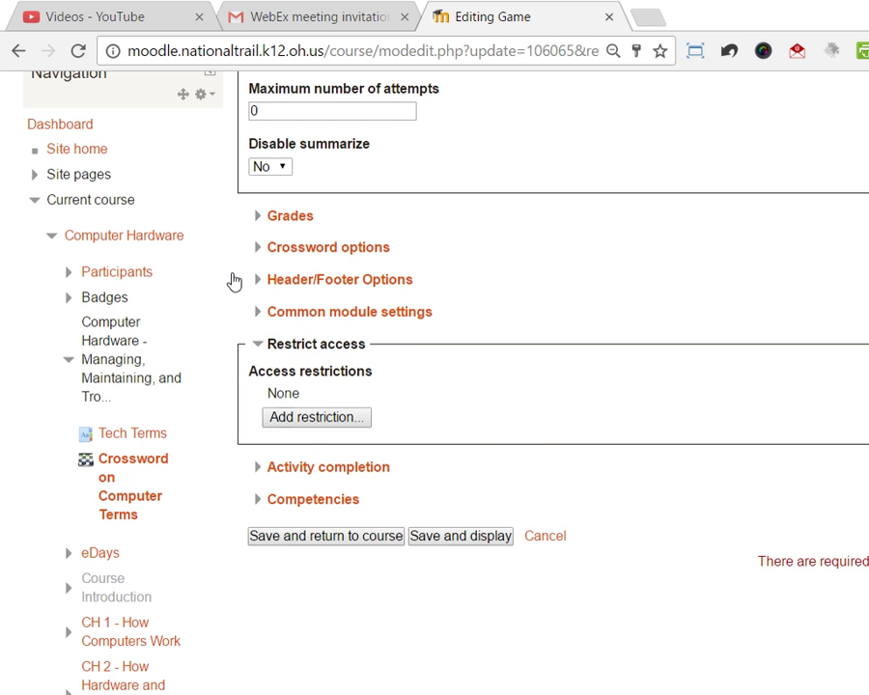
click(311, 418)
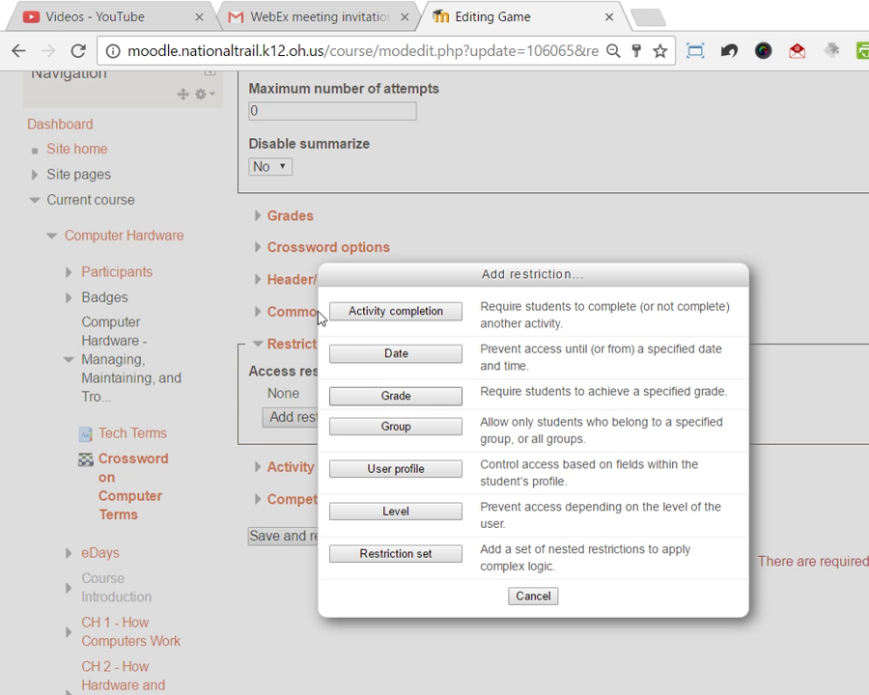
click(396, 396)
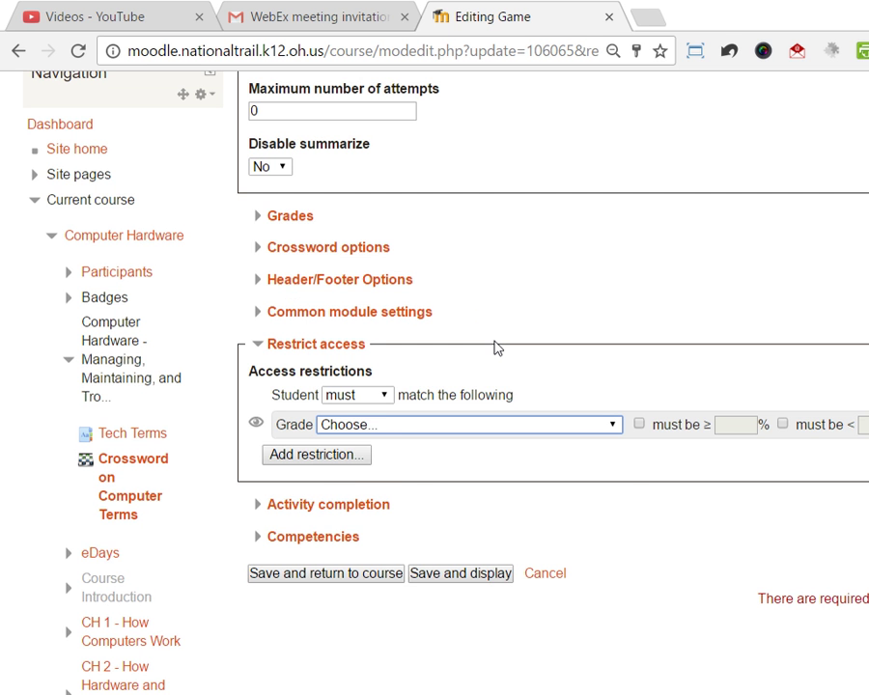
Choose 1 - BIOS Quiz as the graded activity for the access restriction.
key(alt+Down)
key(Down)
key(Down)
key(Down)
key(Down)
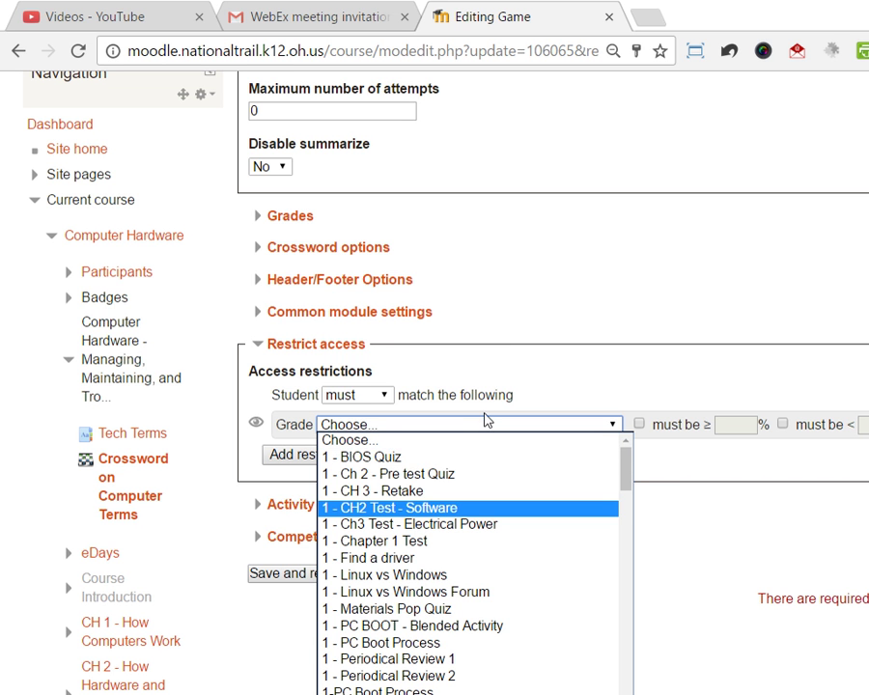
key(Up)
key(Up)
key(Up)
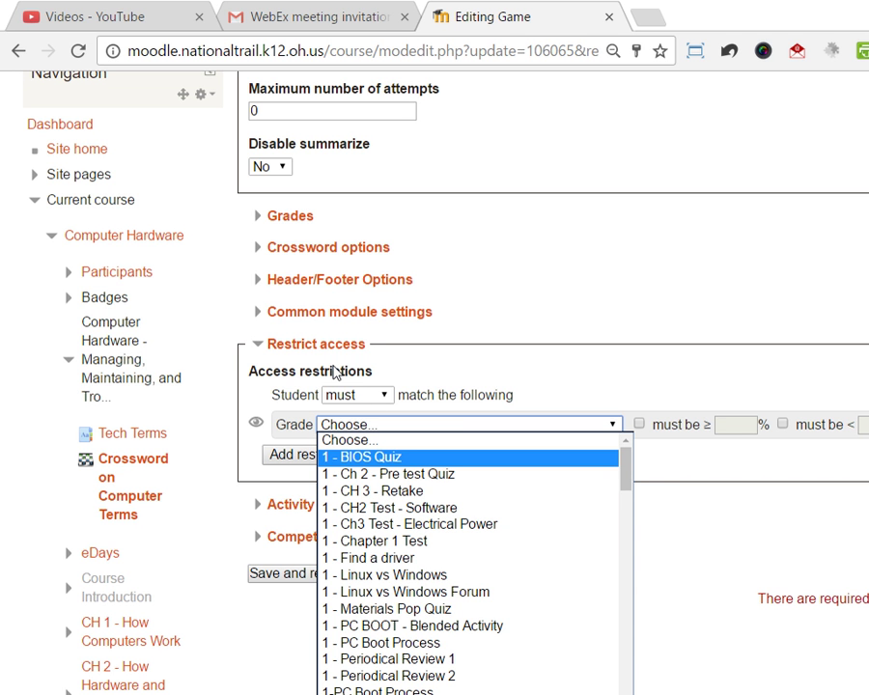
key(Return)
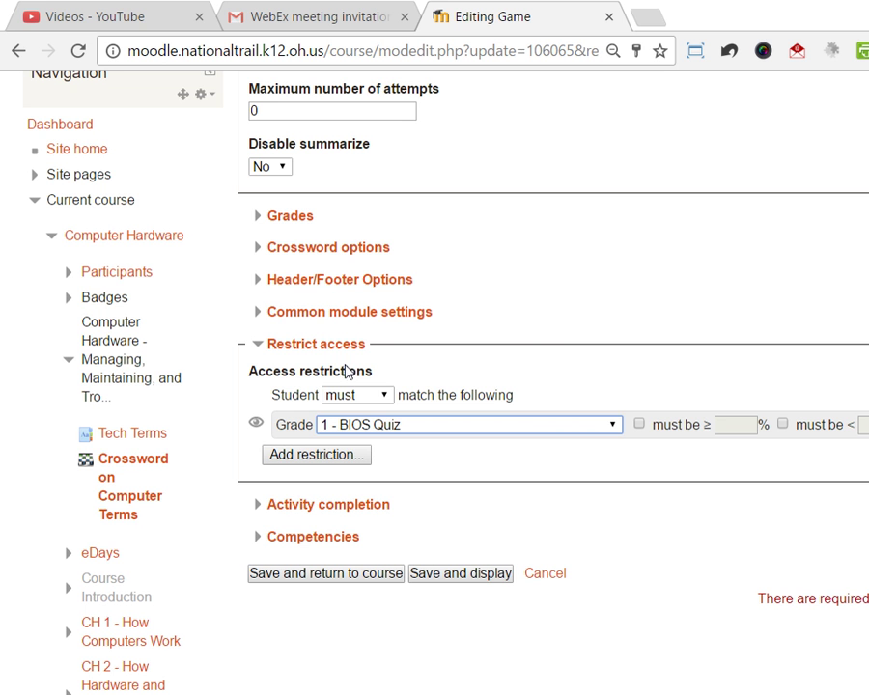
Require a BIOS Quiz grade of at least 90% and hide the crossword entirely from students who do not meet it.
click(639, 423)
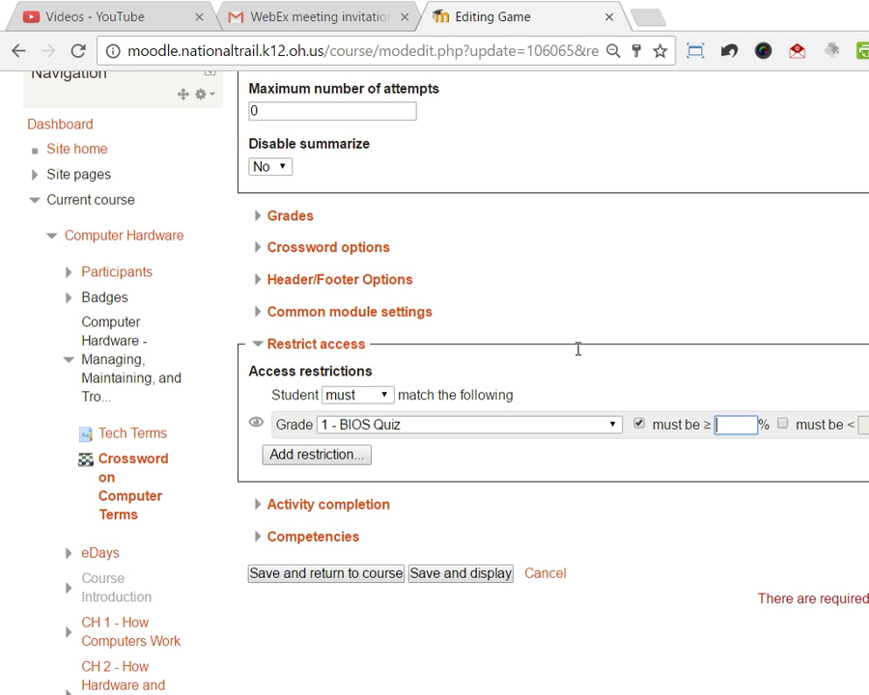
text(90)
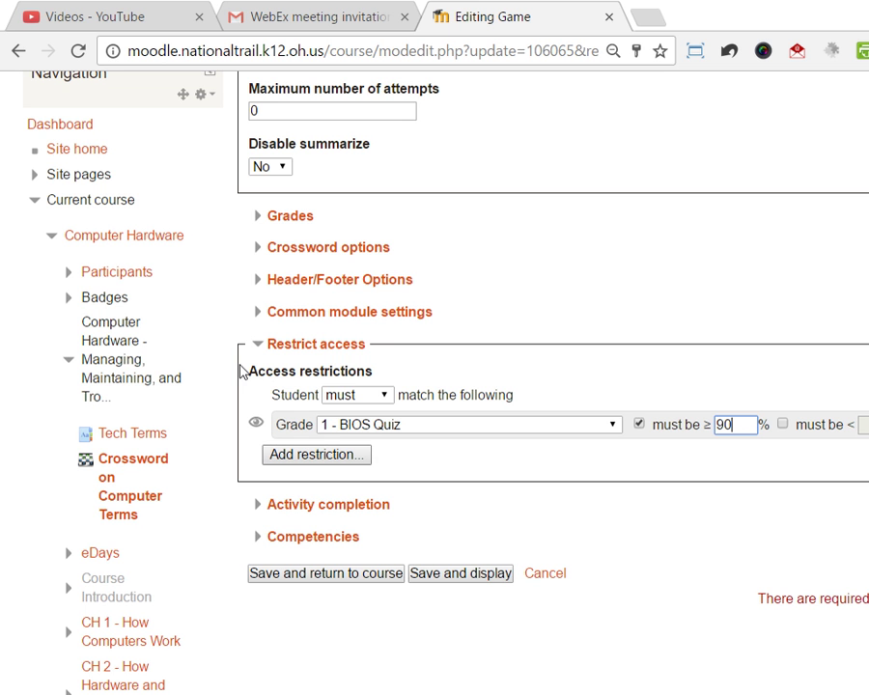
click(256, 422)
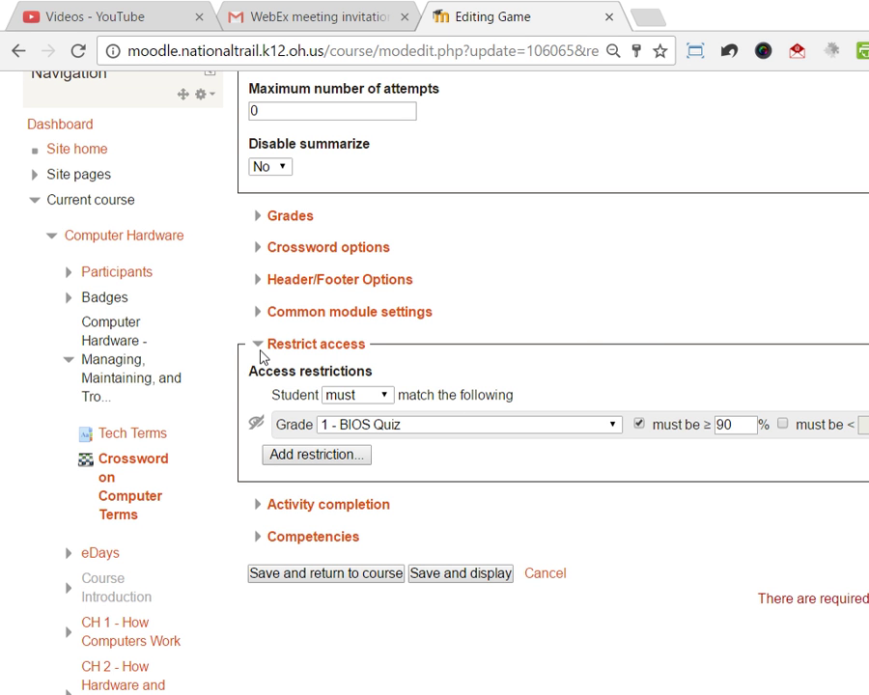
Return to the Computer Hardware course page and add a Cryptex game activity.
click(285, 463)
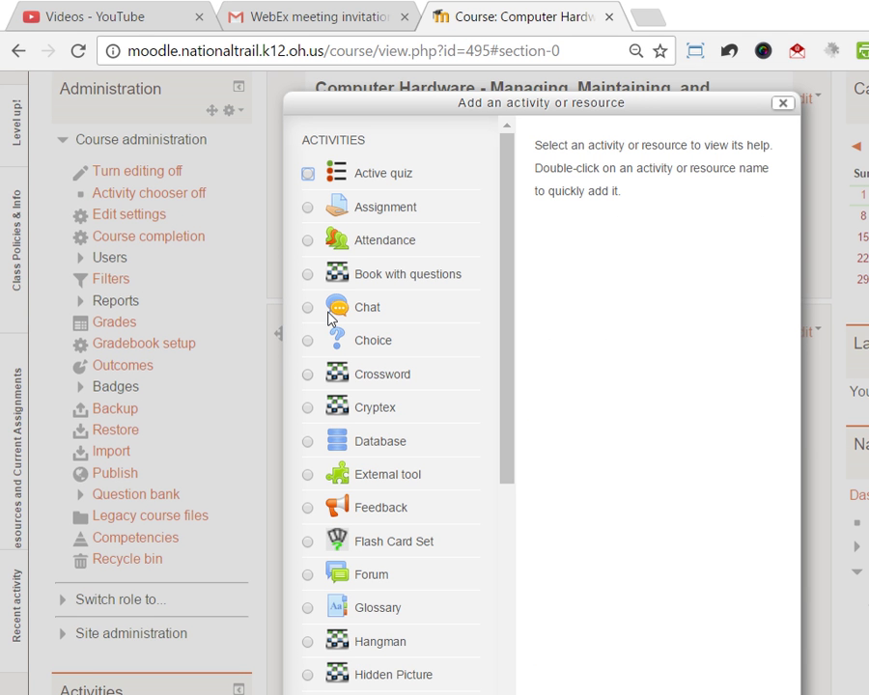
click(307, 407)
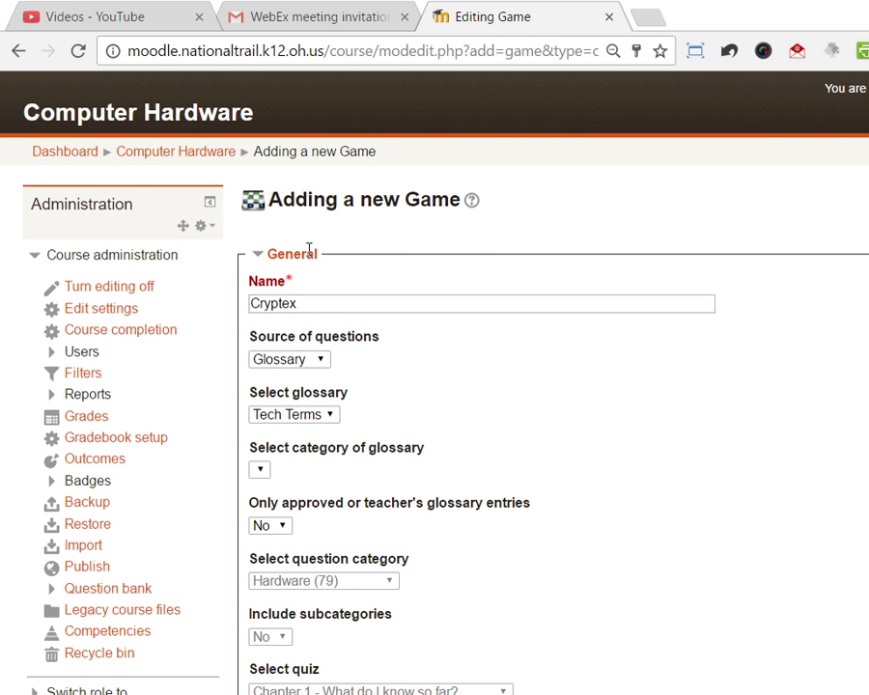
Save the new Cryptex game with the Tech Terms glossary as its source and start an attempt at it.
scroll(478, 265, down, 3)
scroll(478, 265, down, 6)
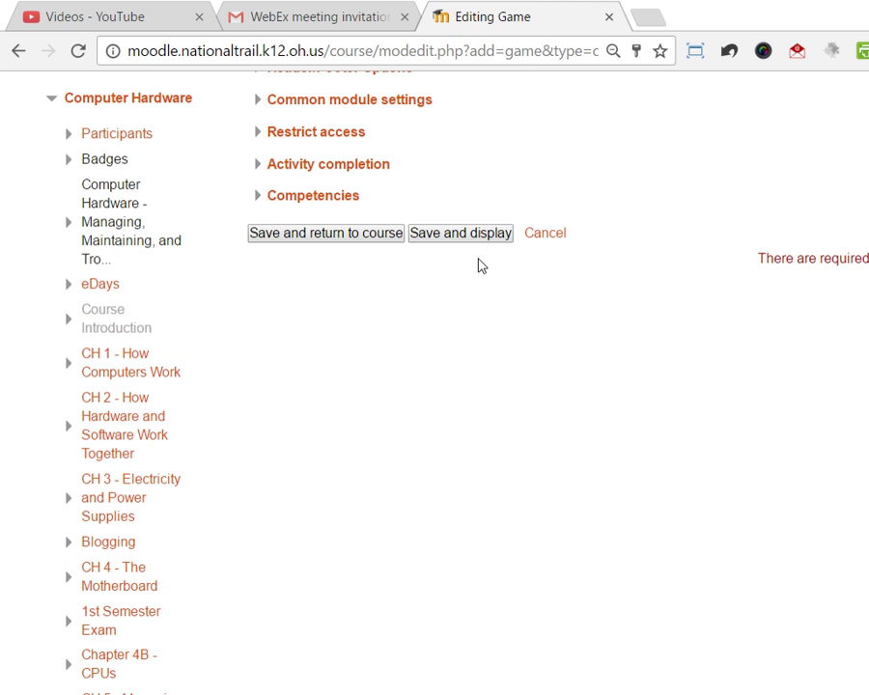
click(462, 234)
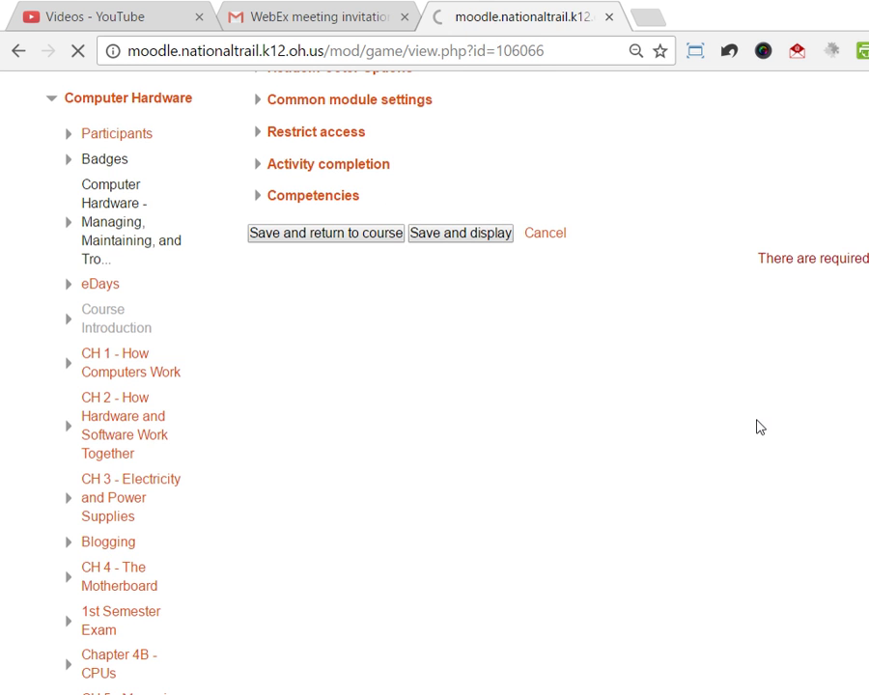
click(531, 285)
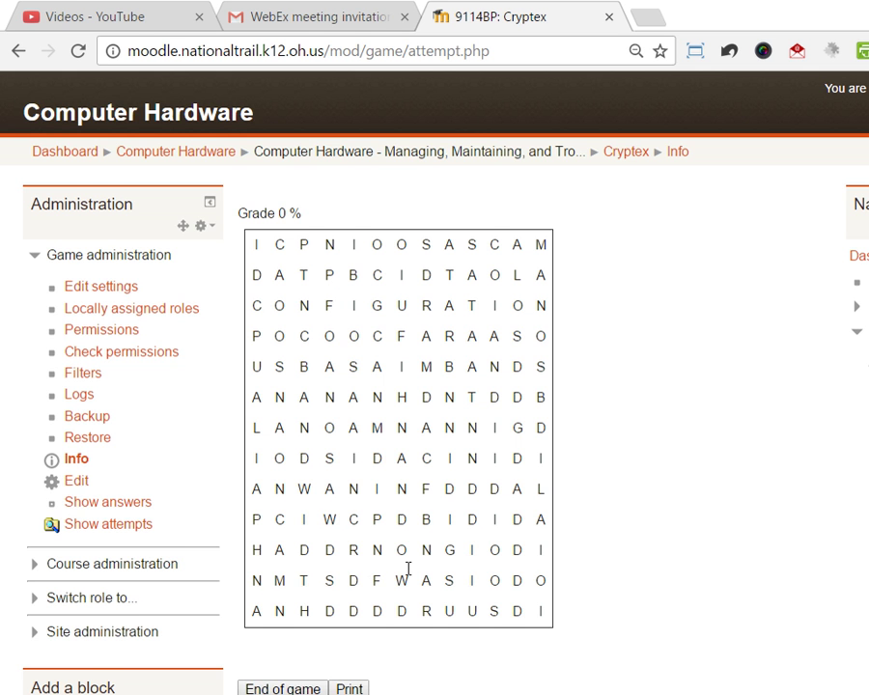
Answer the first Cryptex clue, on how much data a network connection can send, with BANDWIDTH.
scroll(402, 477, down, 2)
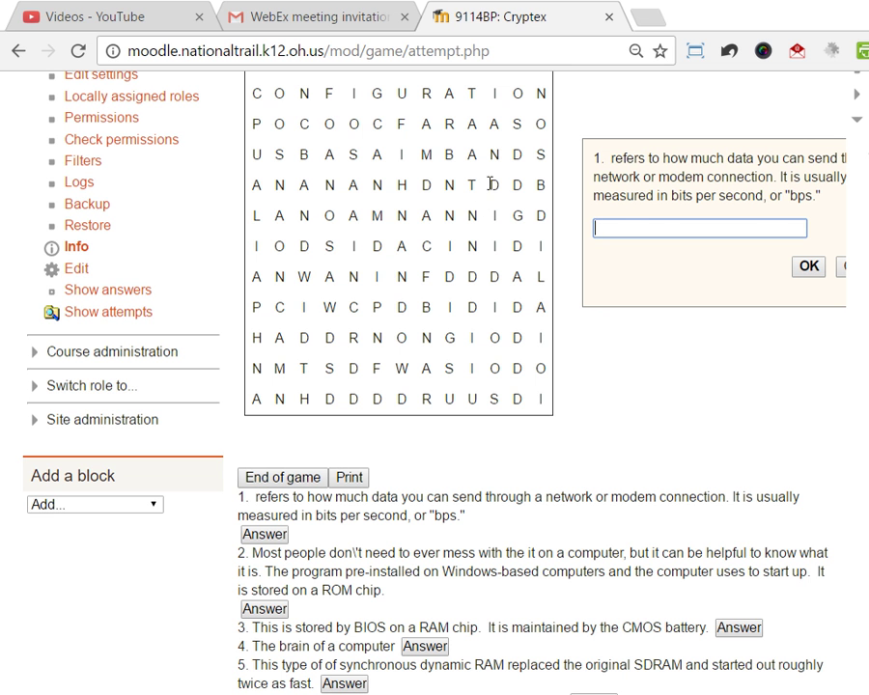
text(BANDWIDTH)
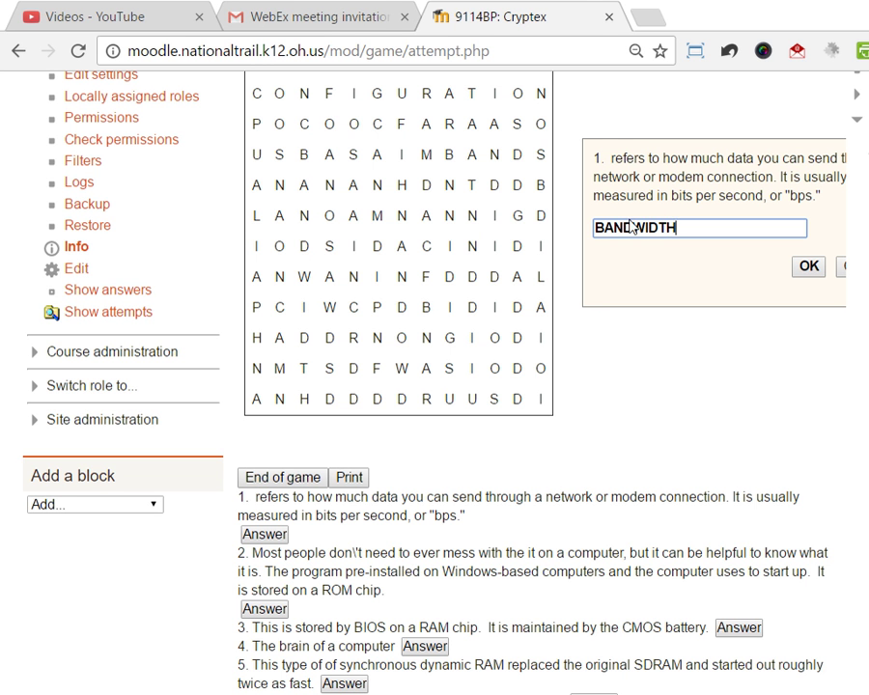
key(Return)
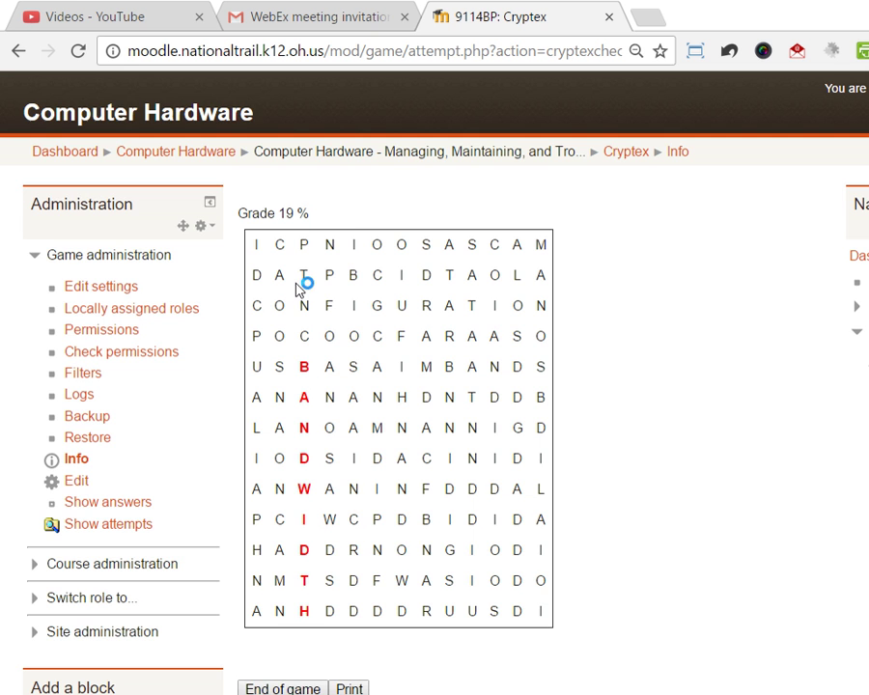
Look through the remaining clues and answer clue 2, about the pre-installed startup program on a ROM chip, with BIOS.
scroll(614, 246, down, 3)
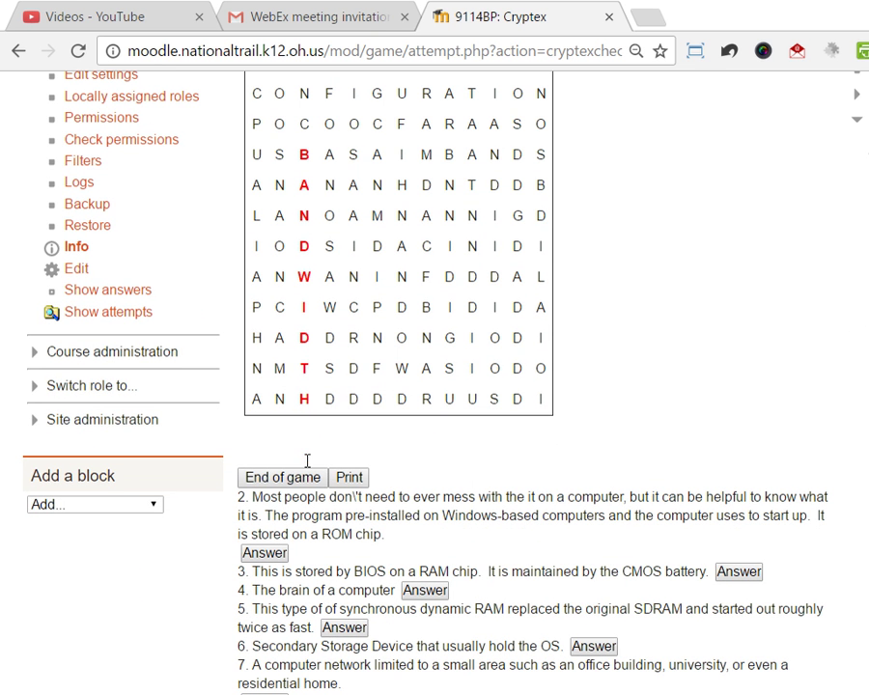
scroll(404, 334, down, 5)
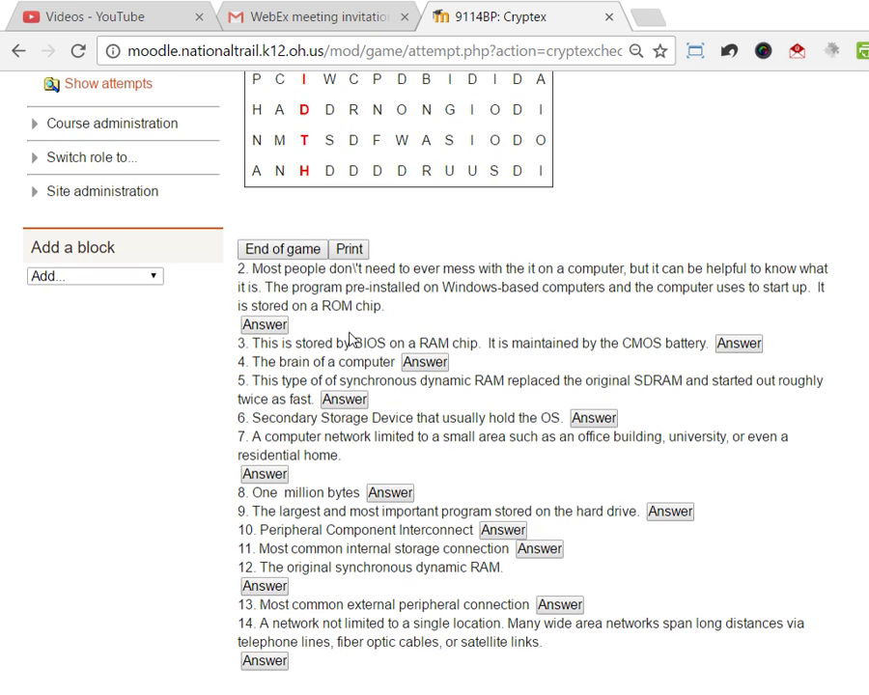
scroll(419, 328, up, 6)
scroll(289, 333, up, 2)
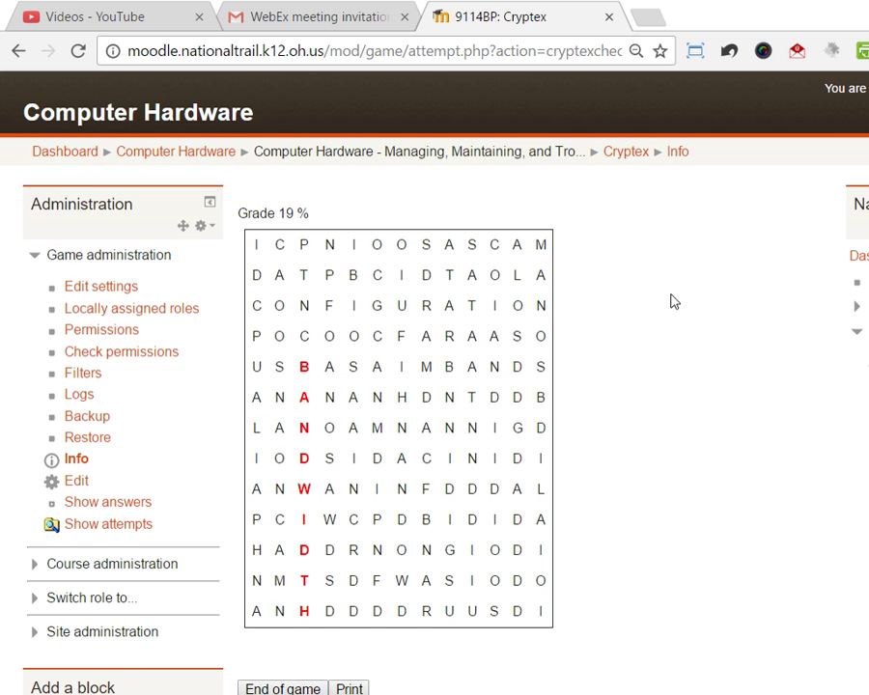
scroll(549, 294, down, 5)
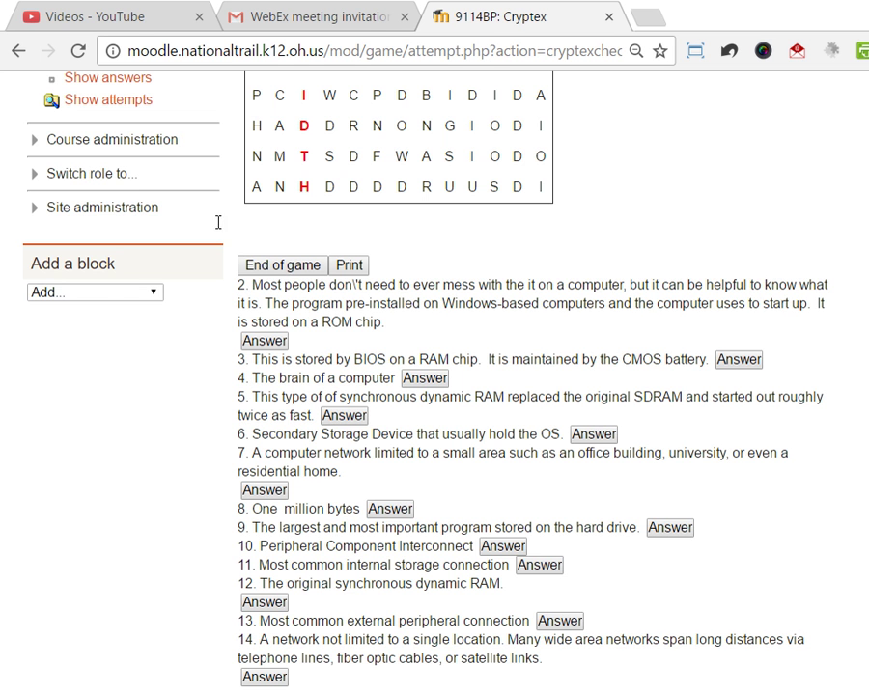
scroll(514, 247, up, 4)
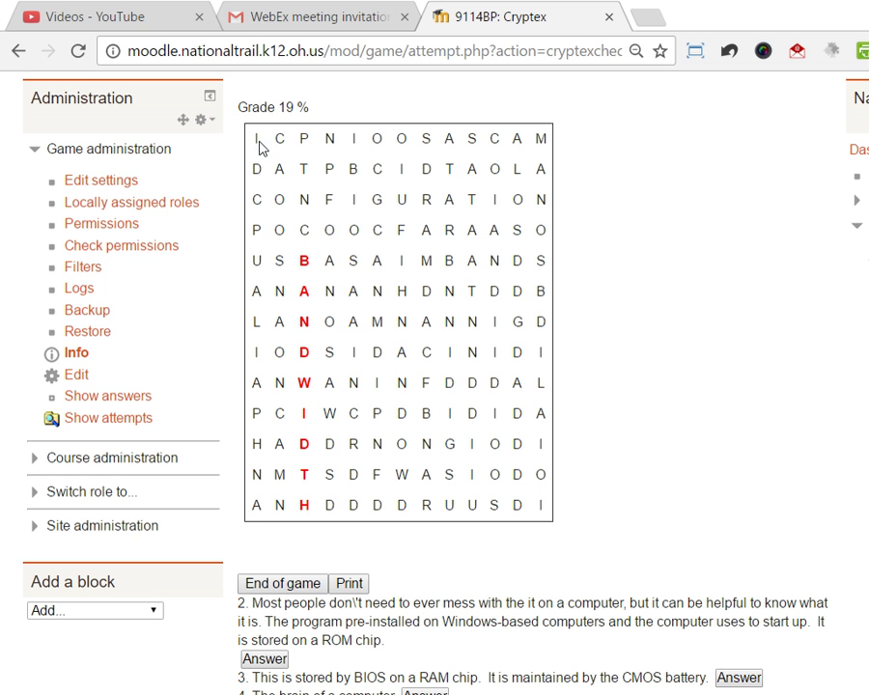
click(264, 659)
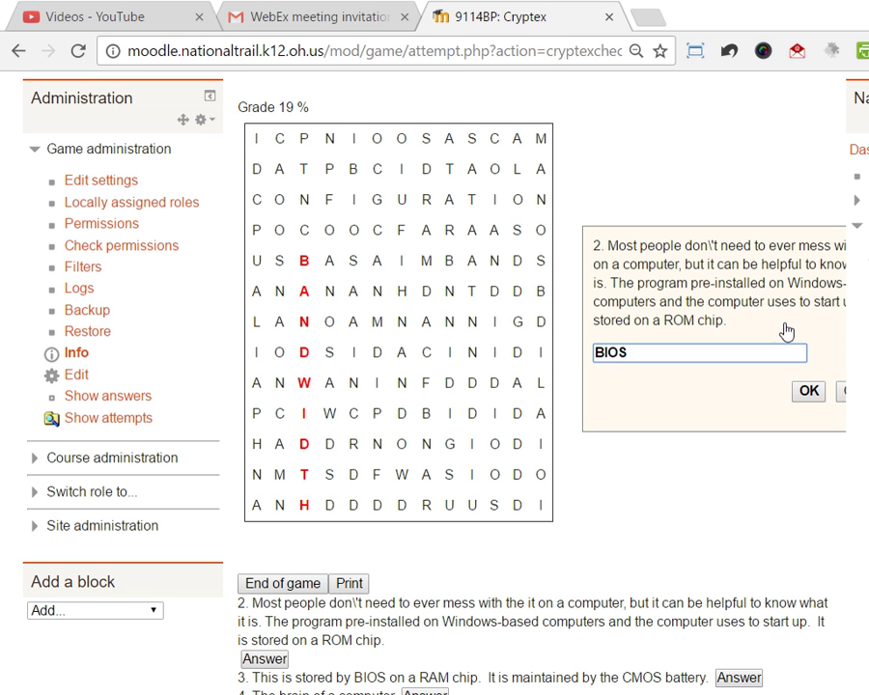
key(Return)
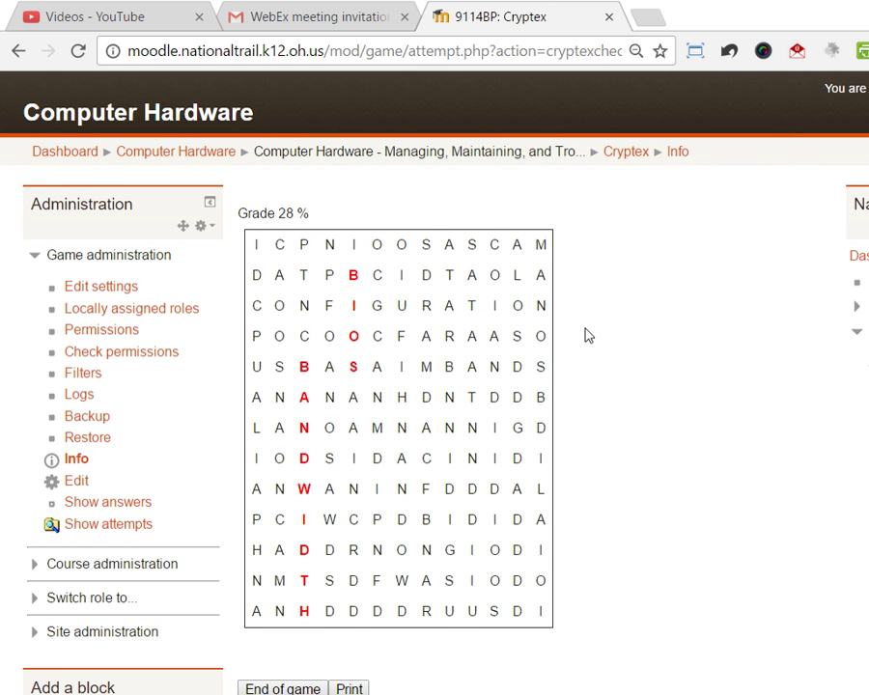
Open the Cryptex game's settings and switch its source of questions to Questions.
scroll(584, 333, down, 3)
scroll(323, 183, up, 3)
scroll(589, 279, down, 5)
scroll(589, 279, up, 5)
click(71, 286)
key(Return)
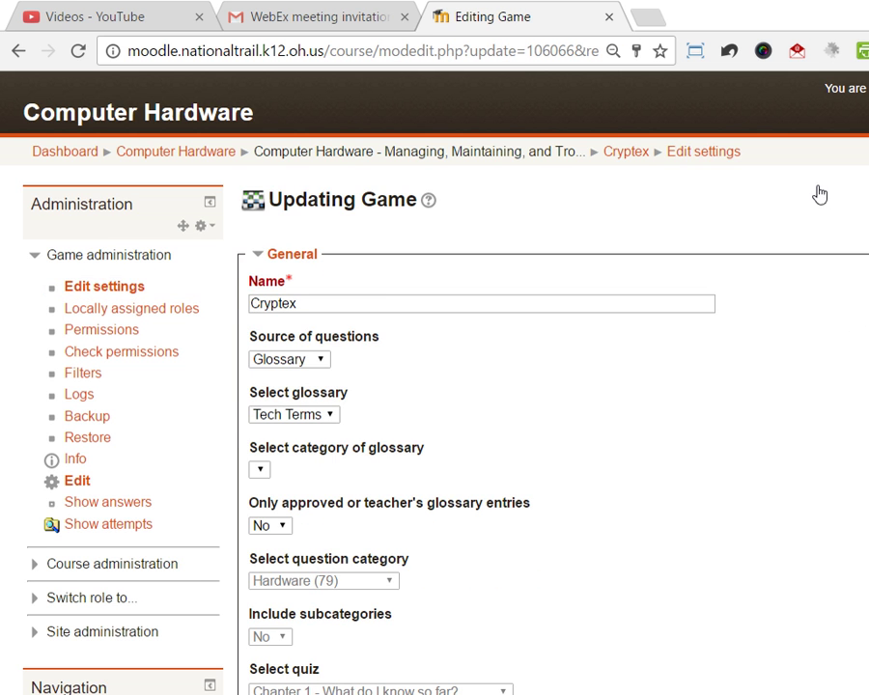
scroll(386, 290, down, 4)
scroll(319, 203, up, 2)
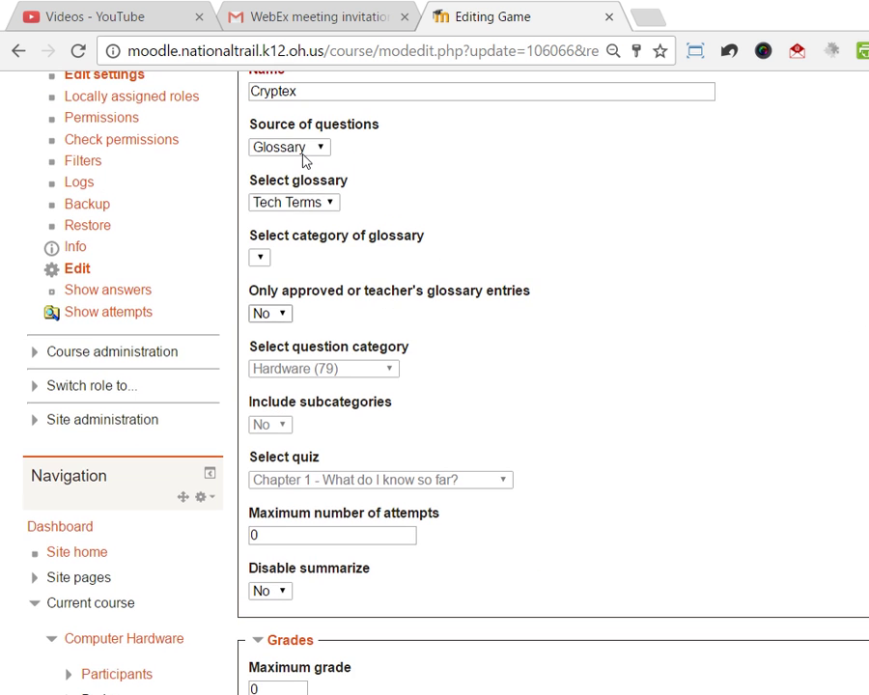
click(261, 146)
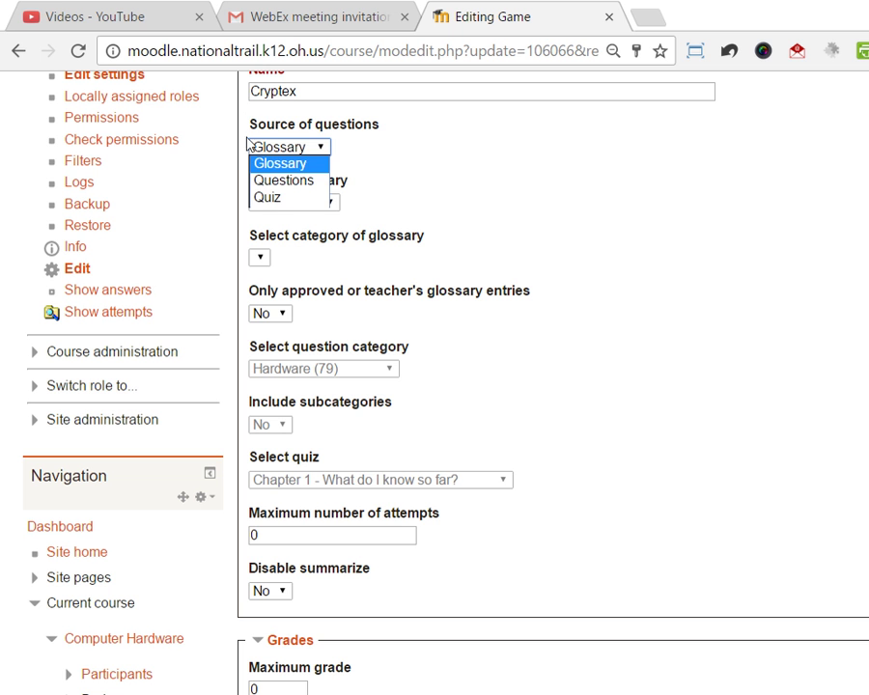
key(Return)
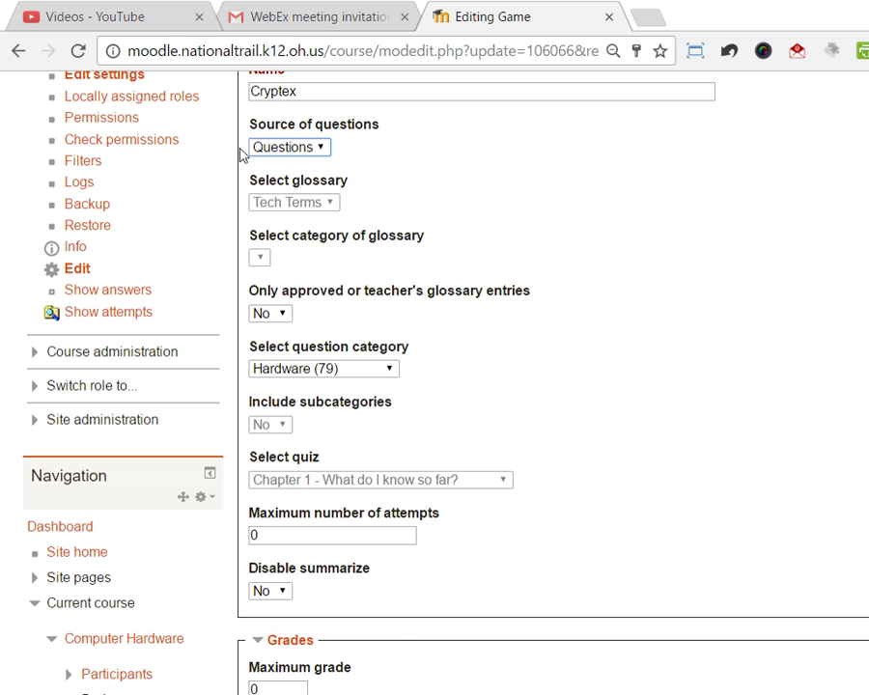
Set the Cryptex game's question category to Chapter 4 (124).
click(323, 368)
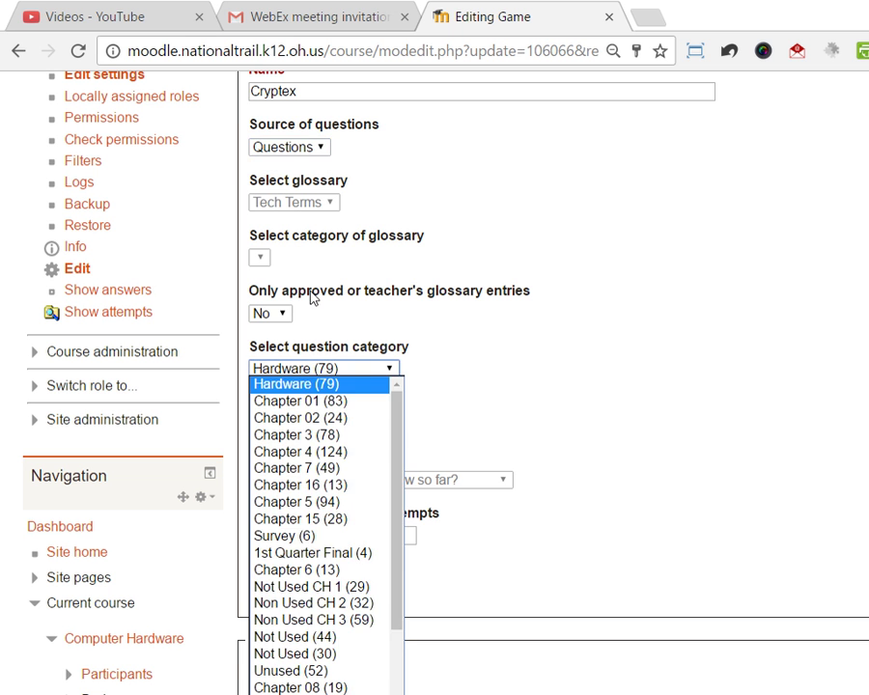
key(Down)
key(Down)
key(Down)
key(Down)
key(Down)
key(Down)
key(Up)
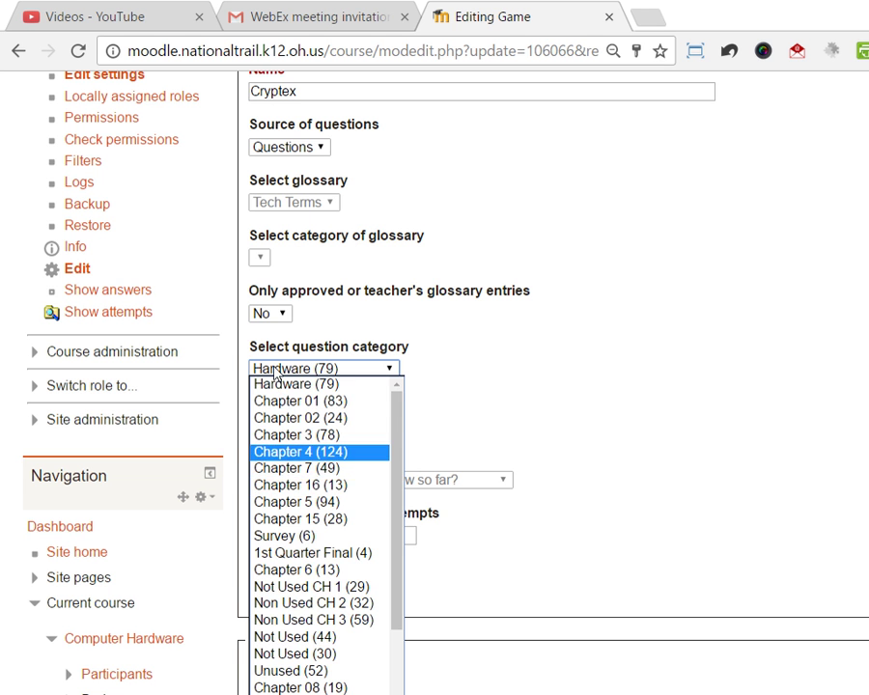
key(Return)
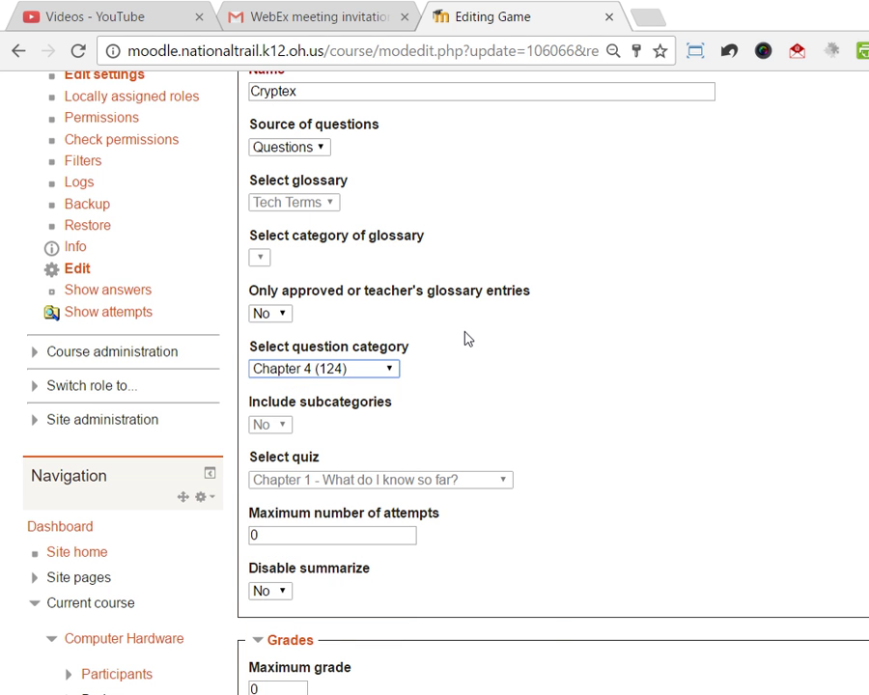
Review the Cryptex game's remaining settings, including grid and word limits, activity completion and the available access restriction types.
scroll(465, 338, down, 2)
scroll(425, 309, up, 4)
scroll(436, 454, down, 9)
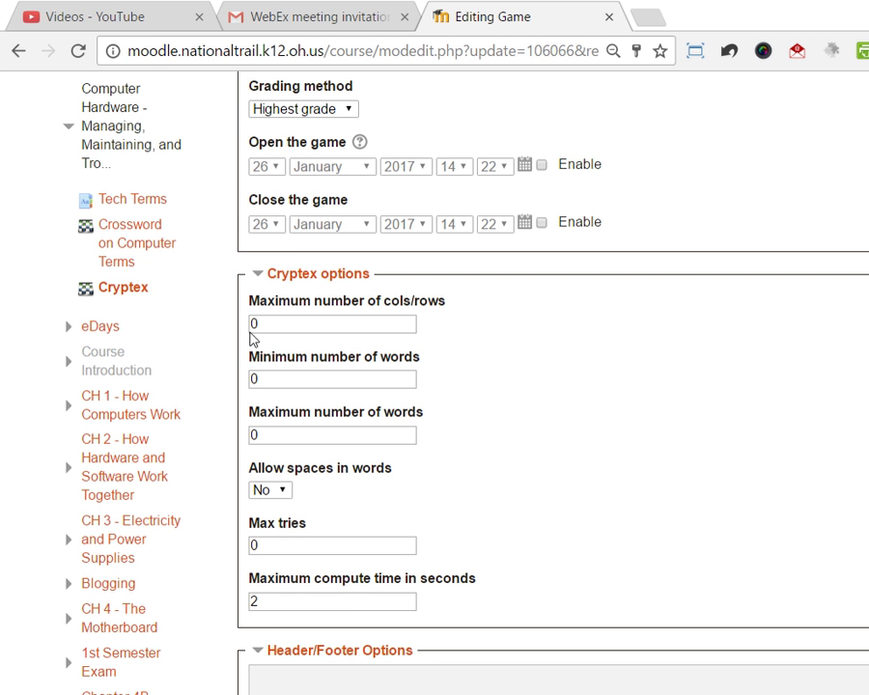
scroll(613, 367, down, 11)
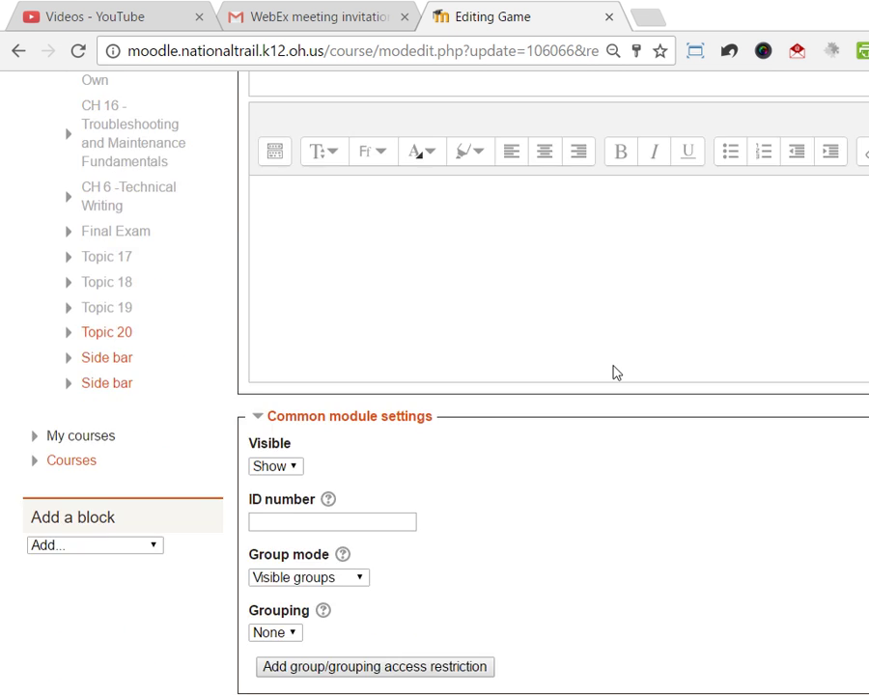
scroll(616, 373, down, 1)
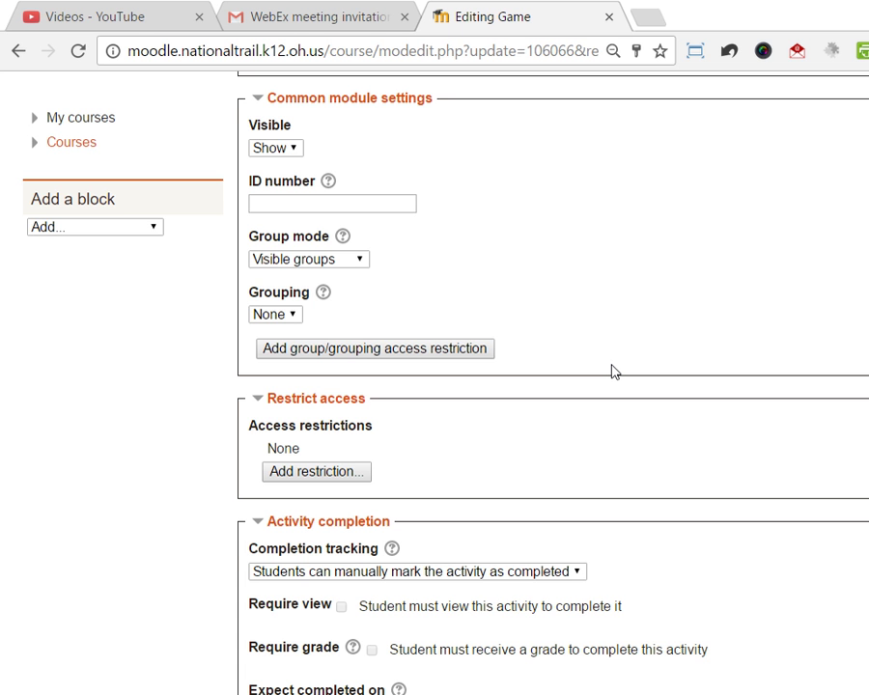
scroll(598, 365, down, 3)
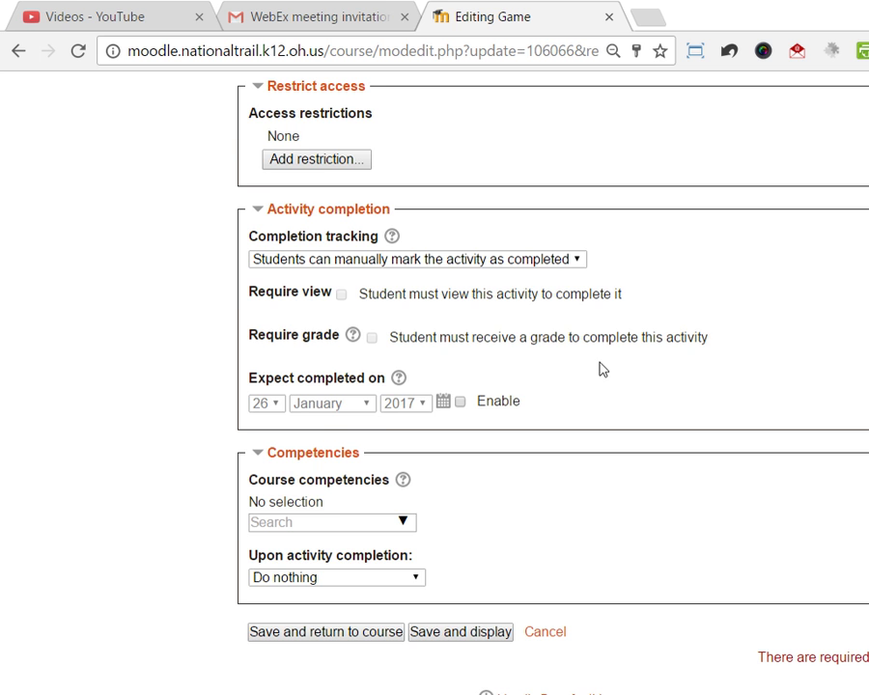
scroll(235, 146, up, 1)
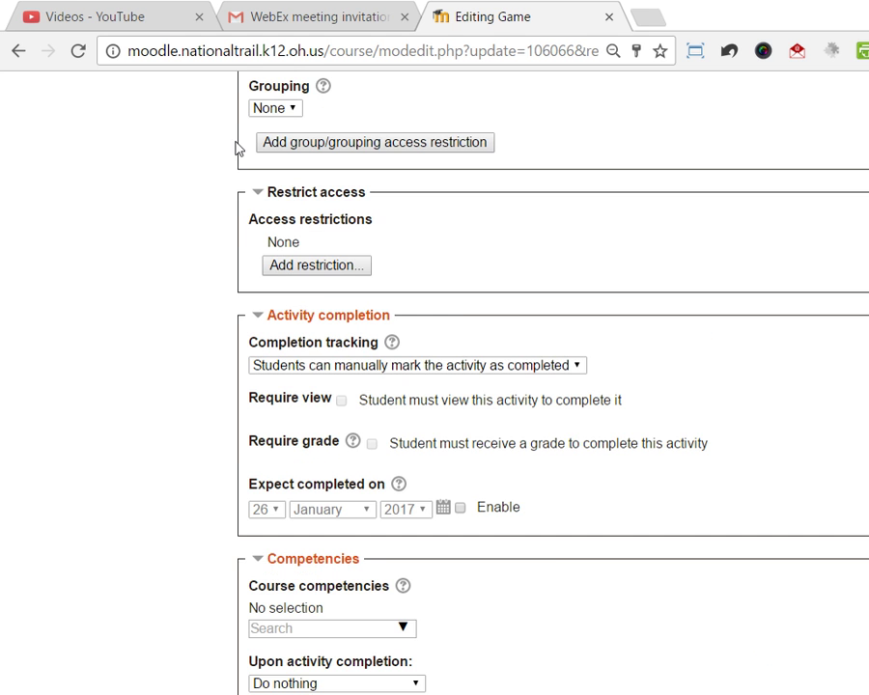
click(309, 265)
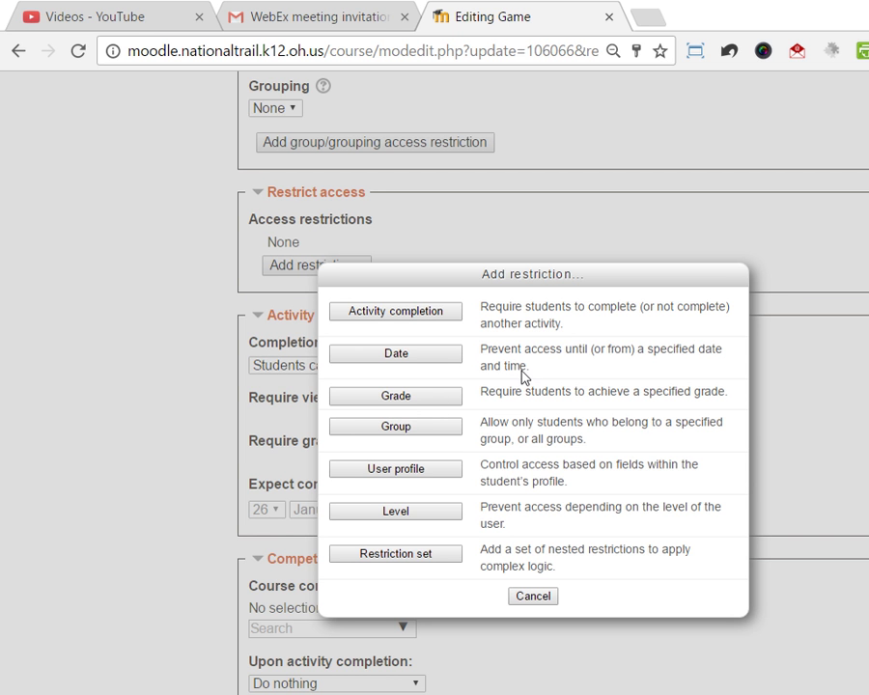
key(Escape)
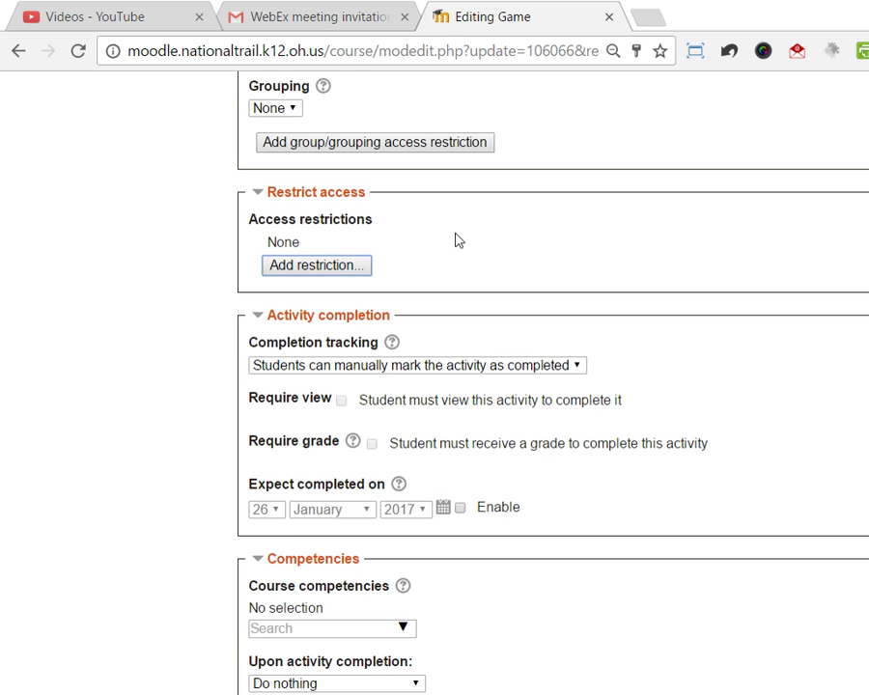
scroll(454, 237, up, 15)
scroll(427, 89, up, 15)
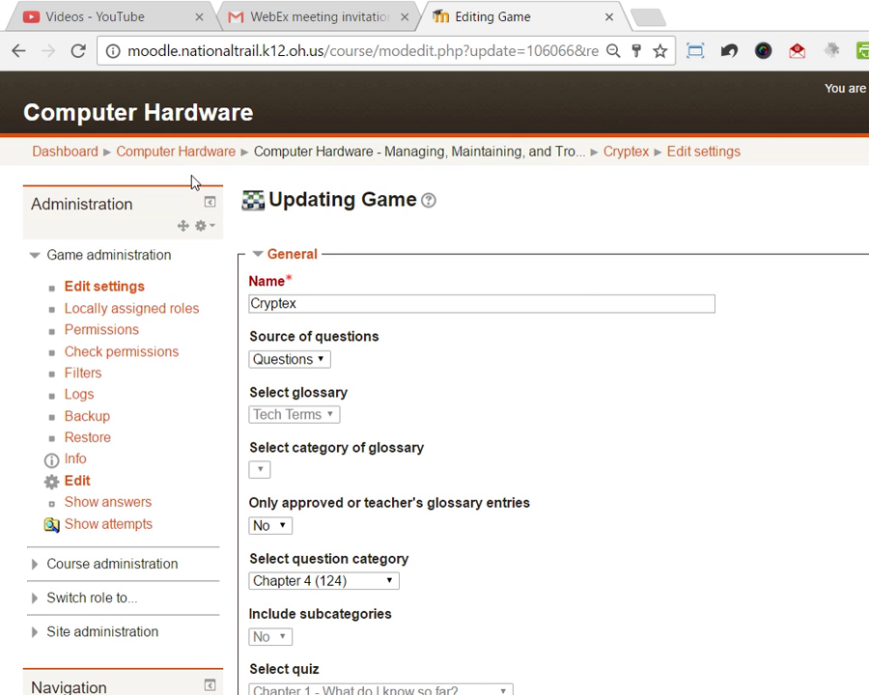
Return to the Computer Hardware course page and add a Hangman game named "Hangman on Chapter 1".
click(160, 118)
key(Return)
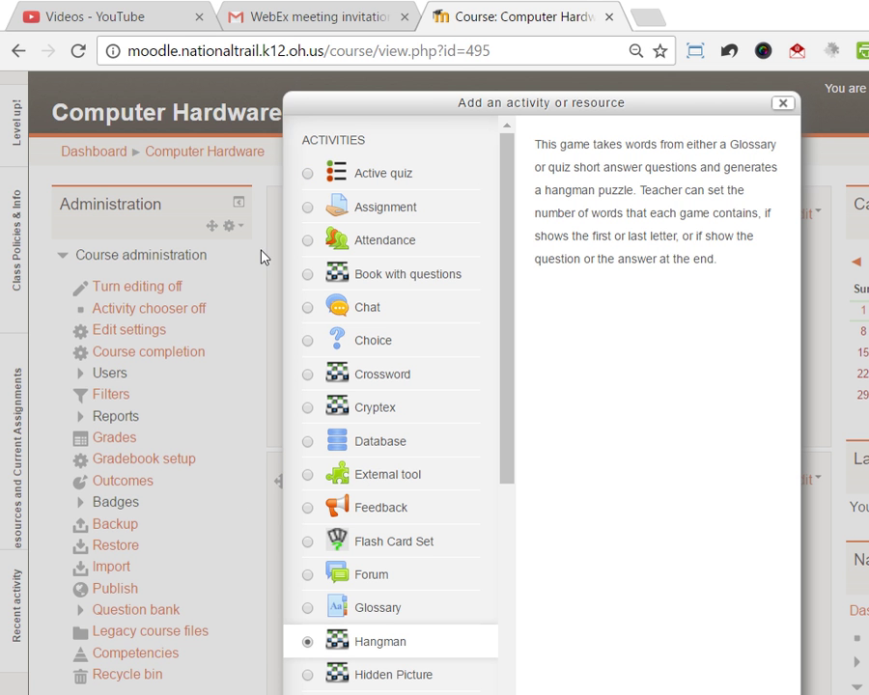
double_click(397, 630)
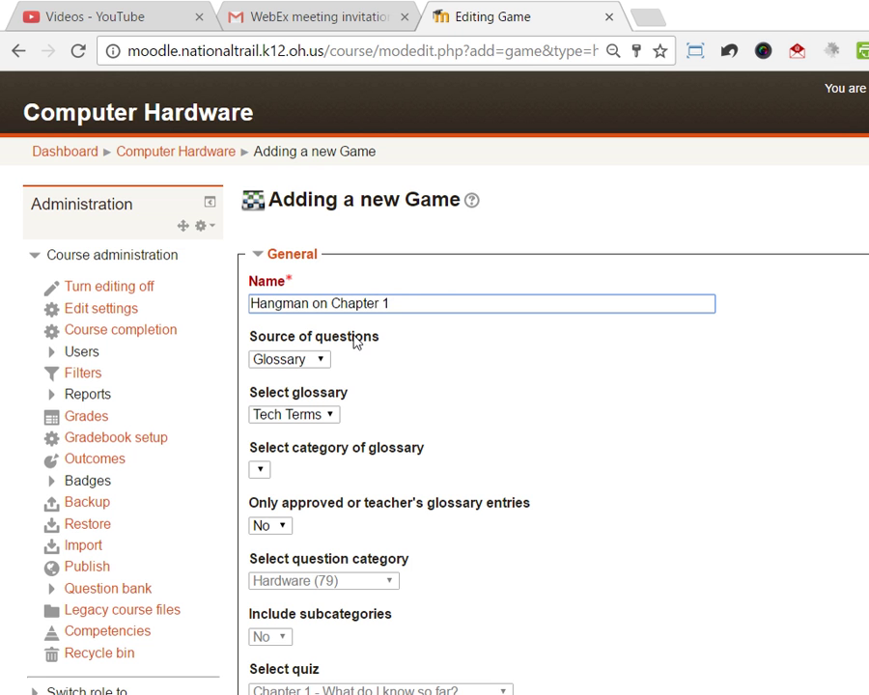
Set the Hangman game's source of questions to Questions.
click(289, 414)
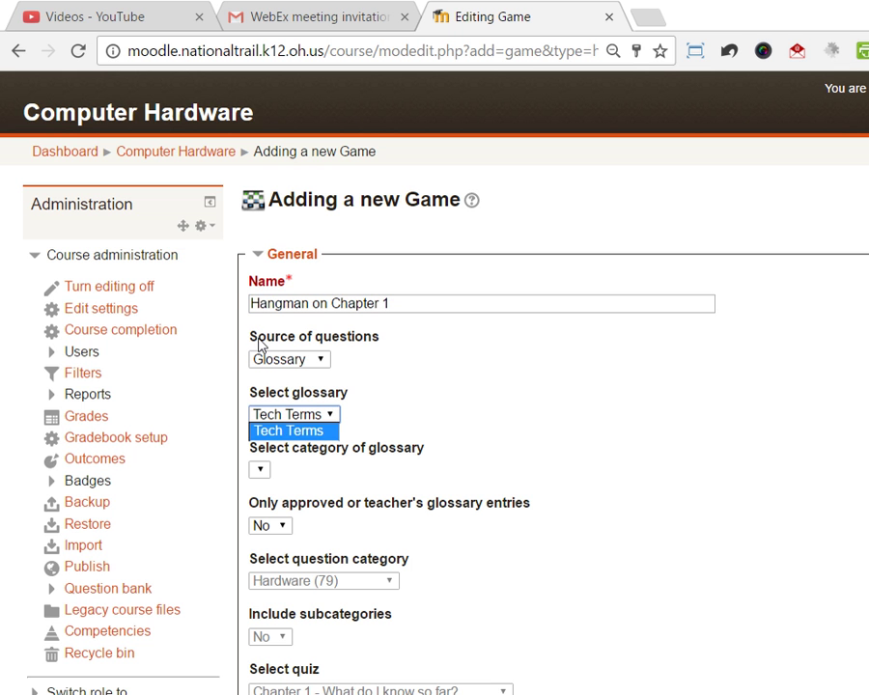
key(Escape)
key(shift+Tab)
key(alt+Down)
key(Down)
key(Down)
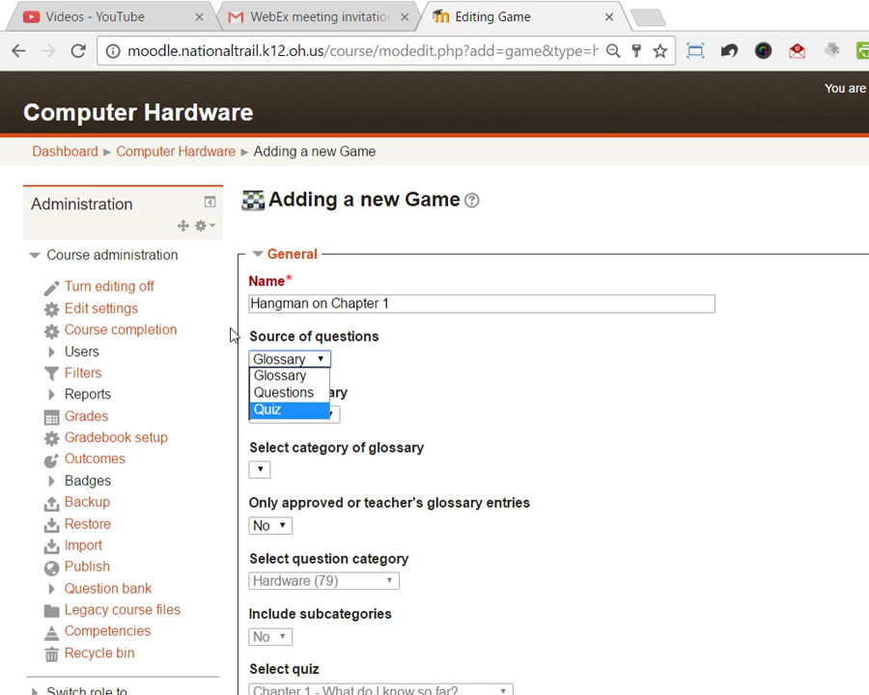
key(Up)
key(Return)
Choose Chapter 01 (83) as the Hangman game's question category and save the game.
click(325, 581)
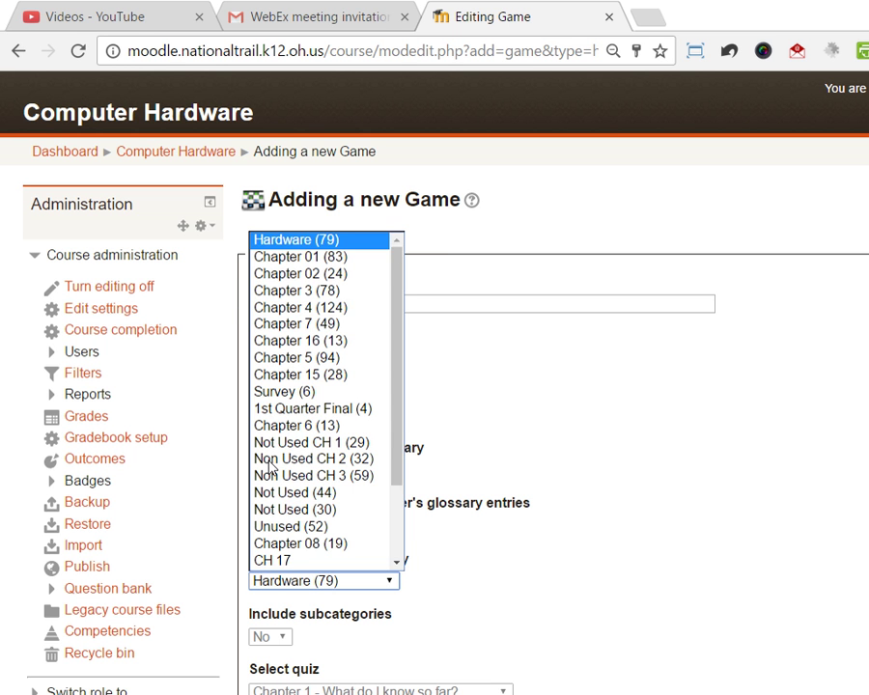
key(Down)
key(Down)
key(Up)
key(Return)
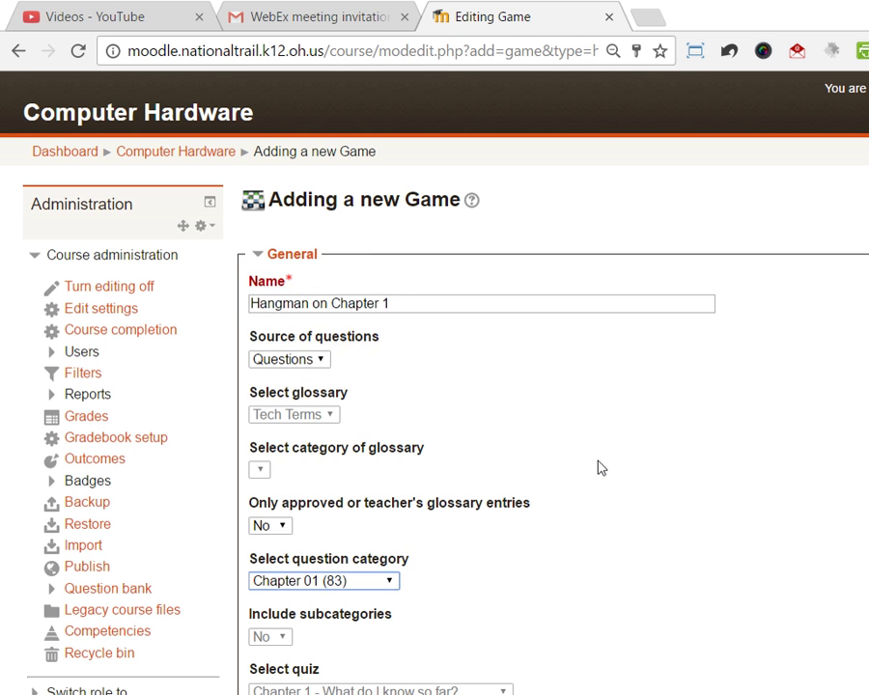
scroll(596, 467, down, 7)
click(434, 340)
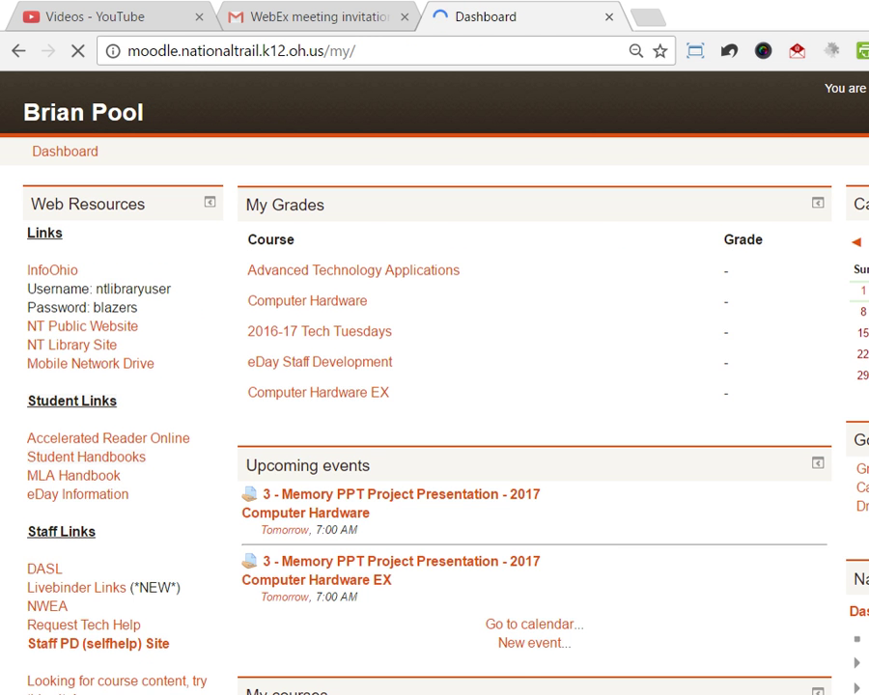
Start an attempt at the Hangman game and guess the letters E, N, S, U and B.
click(521, 285)
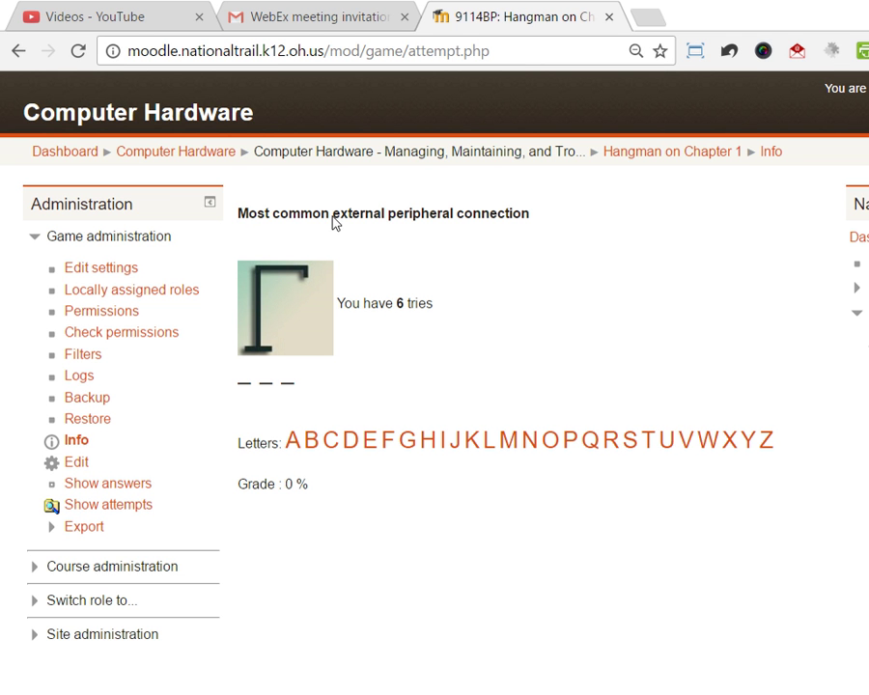
click(530, 440)
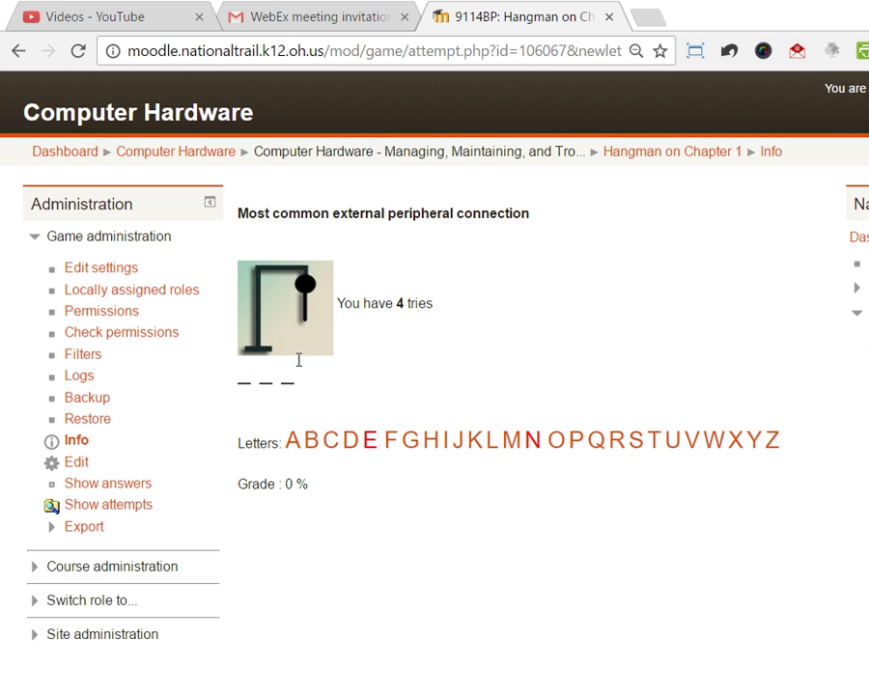
click(673, 440)
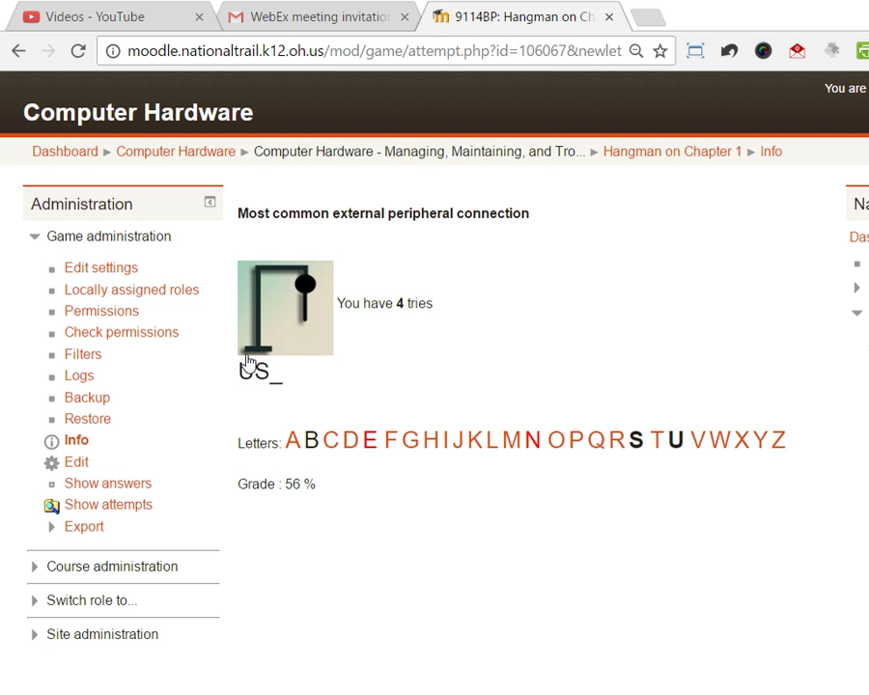
click(311, 441)
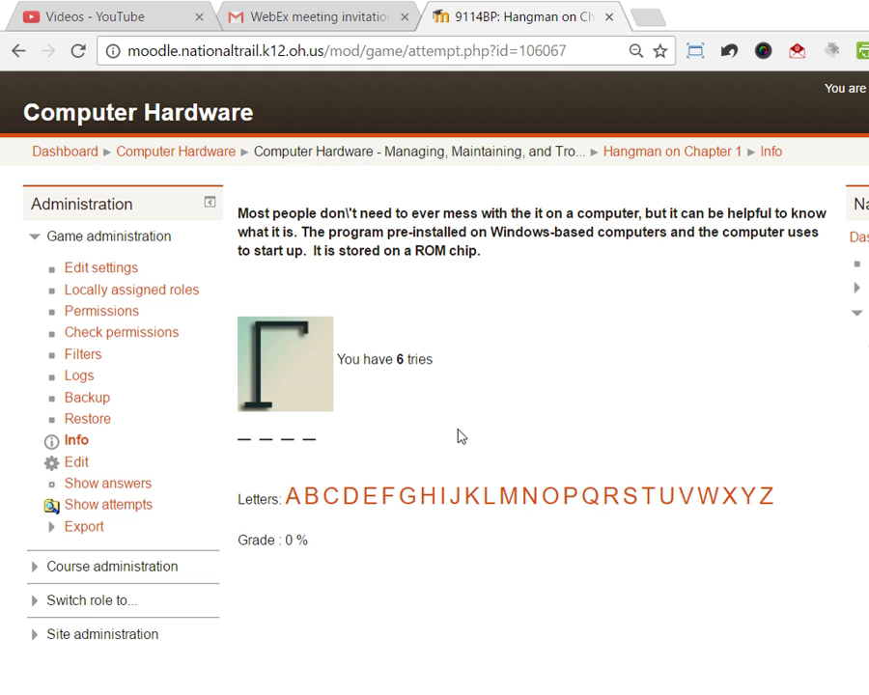
Review the Hangman game's grade settings and available grading methods, leaving the settings without saving.
click(91, 267)
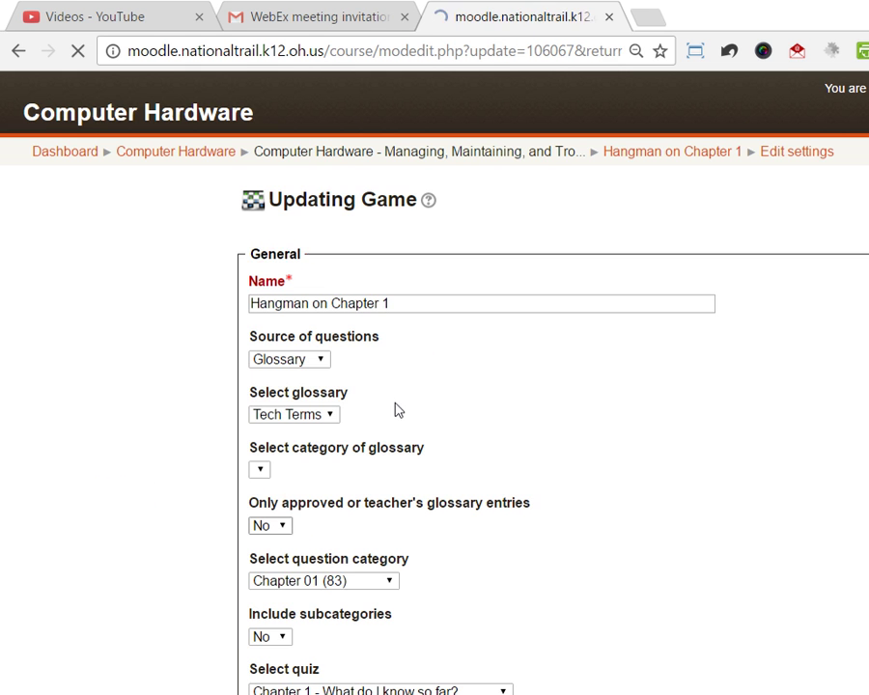
scroll(367, 367, down, 4)
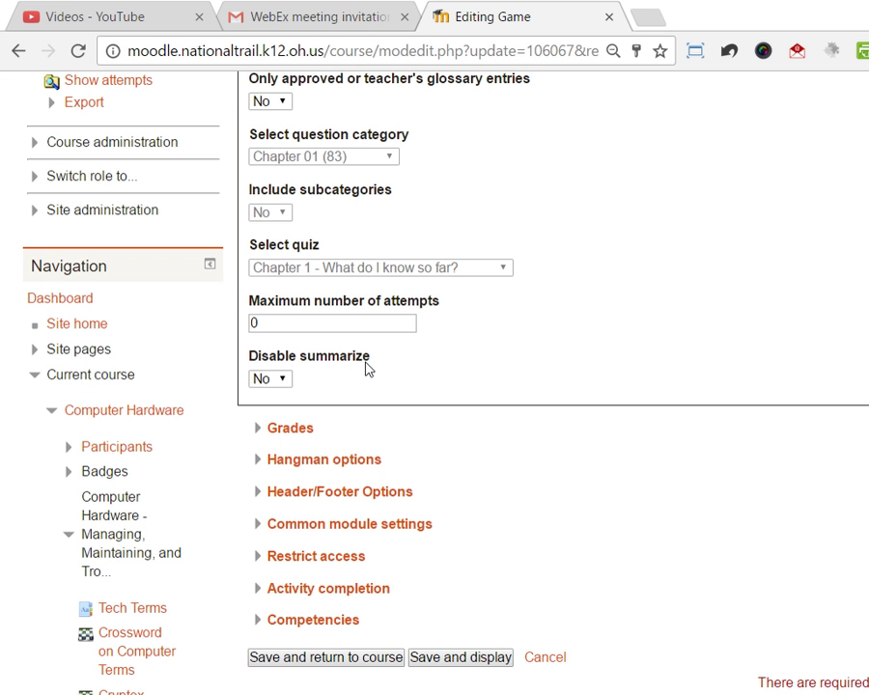
click(289, 427)
scroll(611, 437, down, 2)
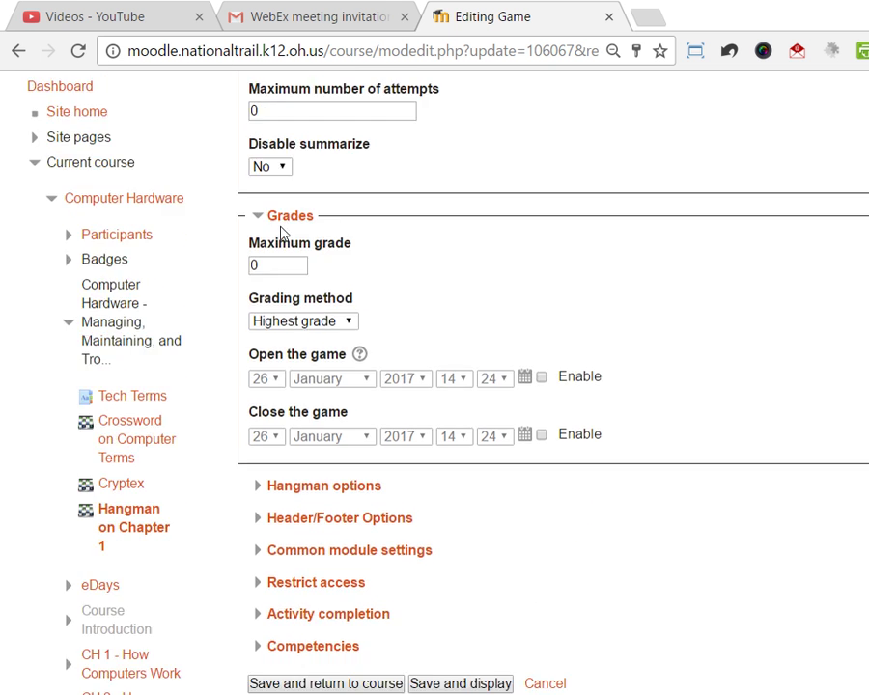
scroll(279, 228, up, 1)
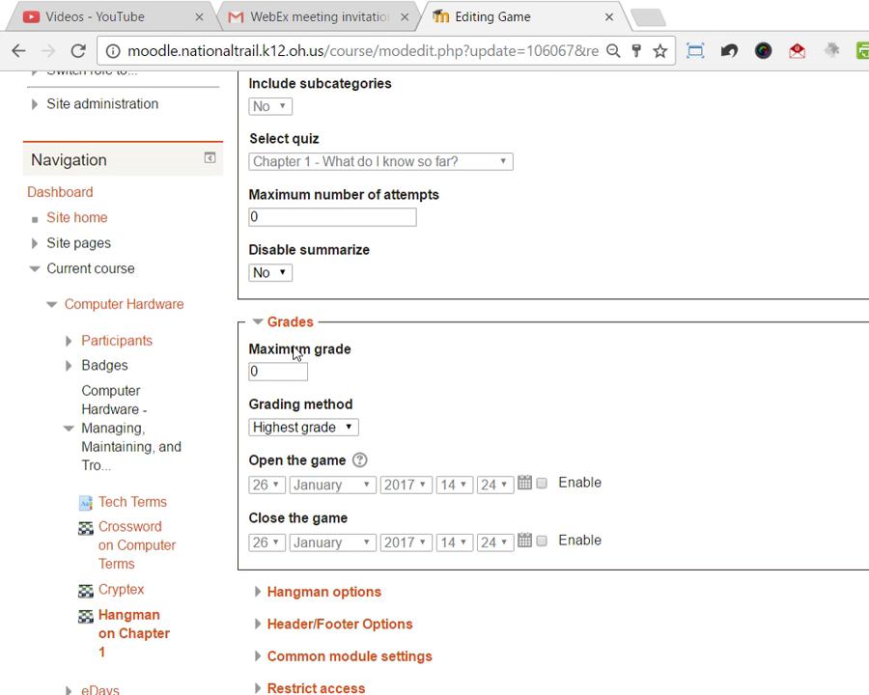
click(328, 428)
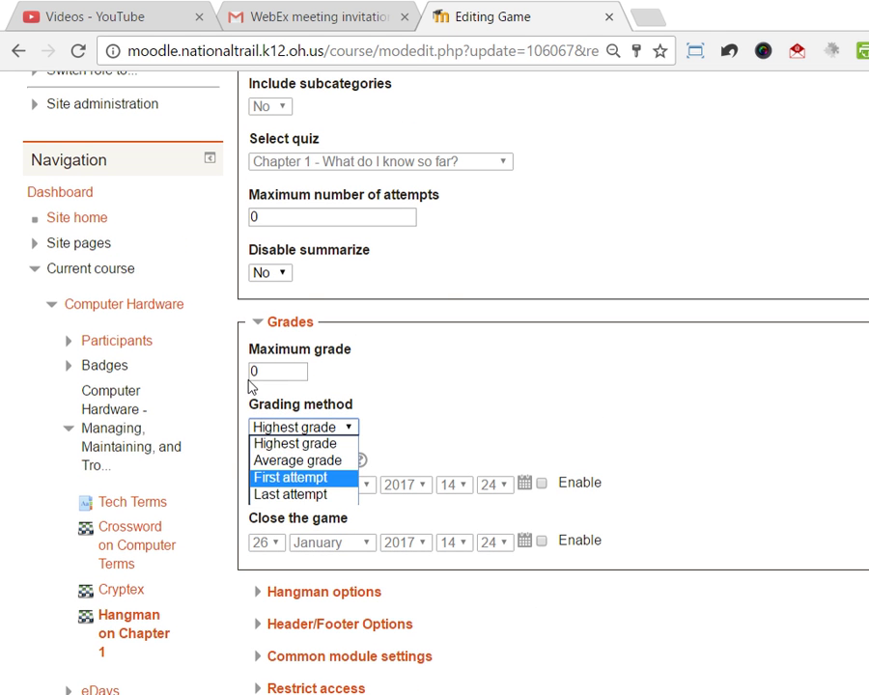
key(Up)
key(Escape)
scroll(681, 356, down, 2)
scroll(680, 354, down, 3)
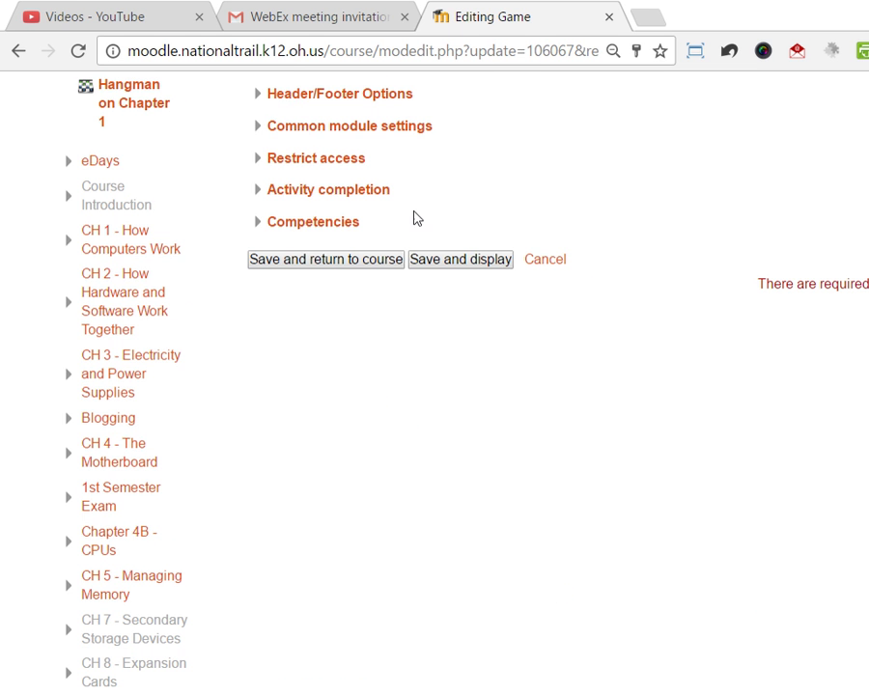
click(546, 259)
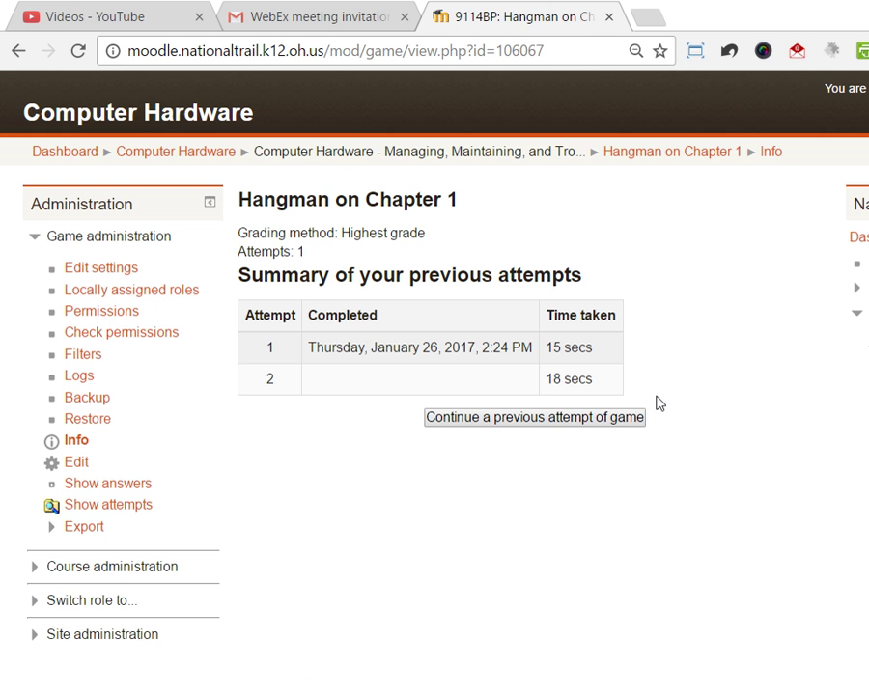
Return to the Computer Hardware course page, turn editing on and add a Millionaire game to the first section.
click(160, 128)
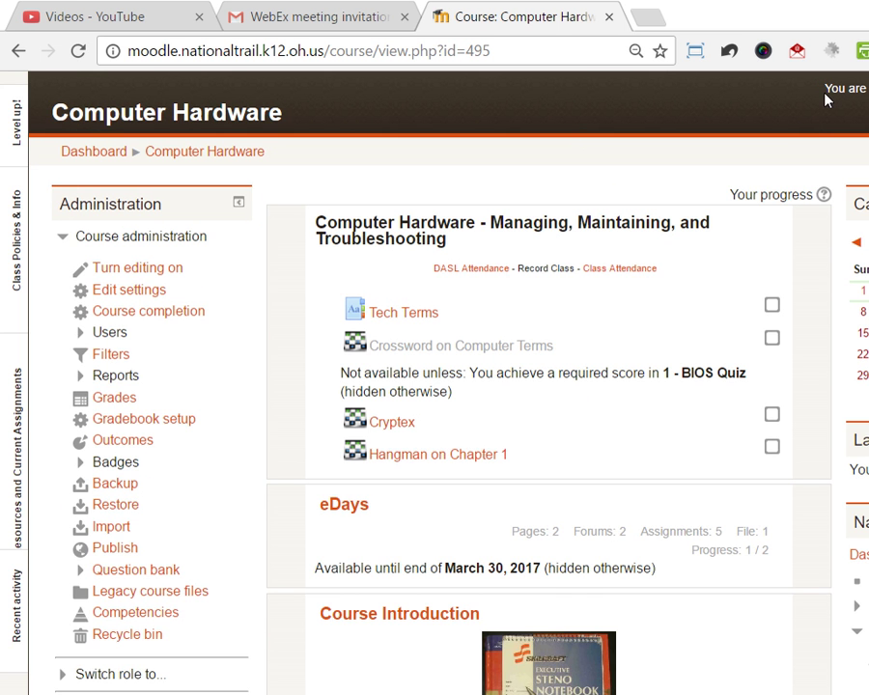
click(809, 131)
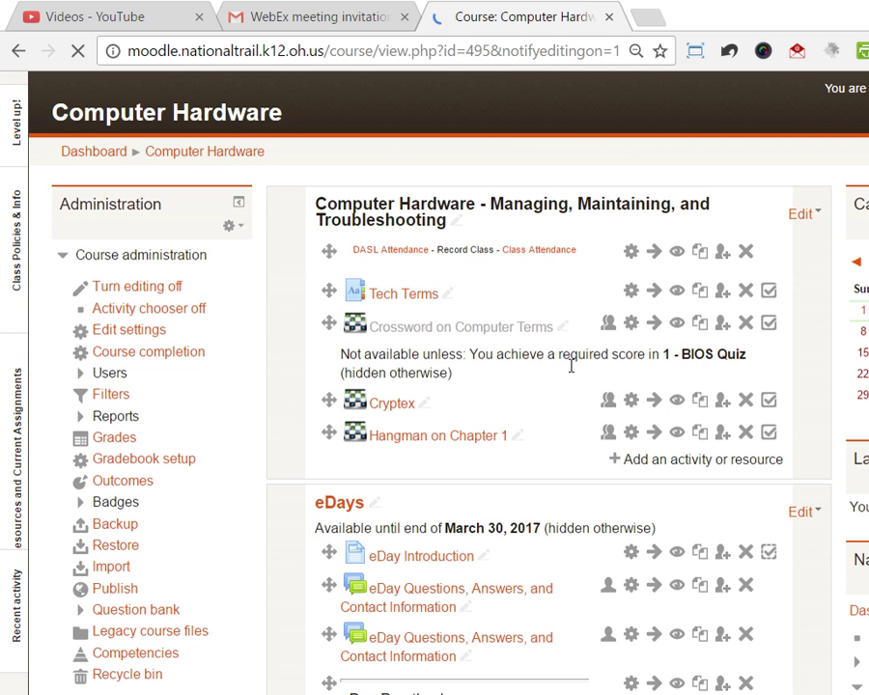
click(520, 379)
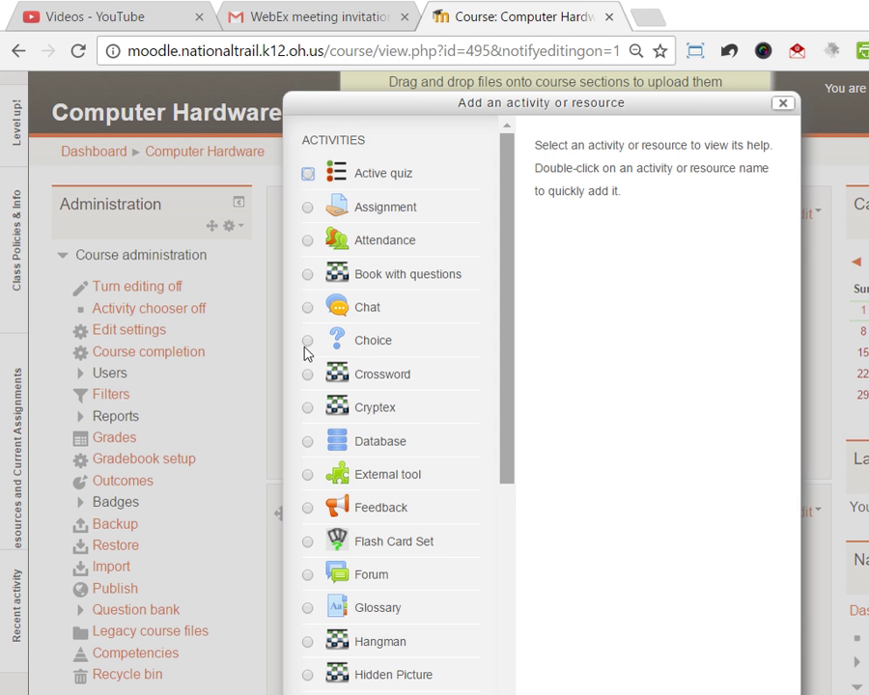
scroll(367, 432, down, 3)
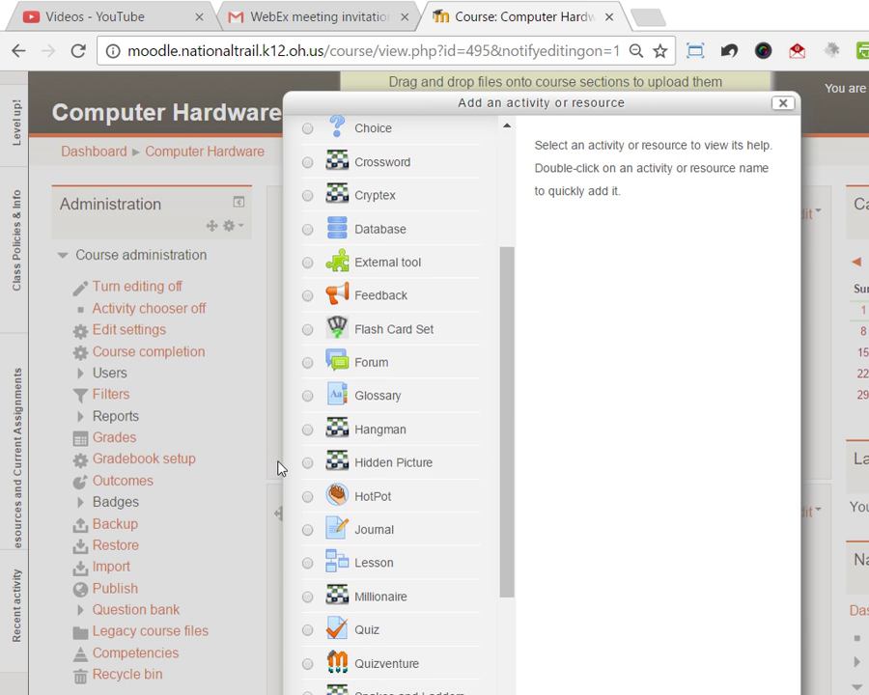
scroll(302, 608, down, 2)
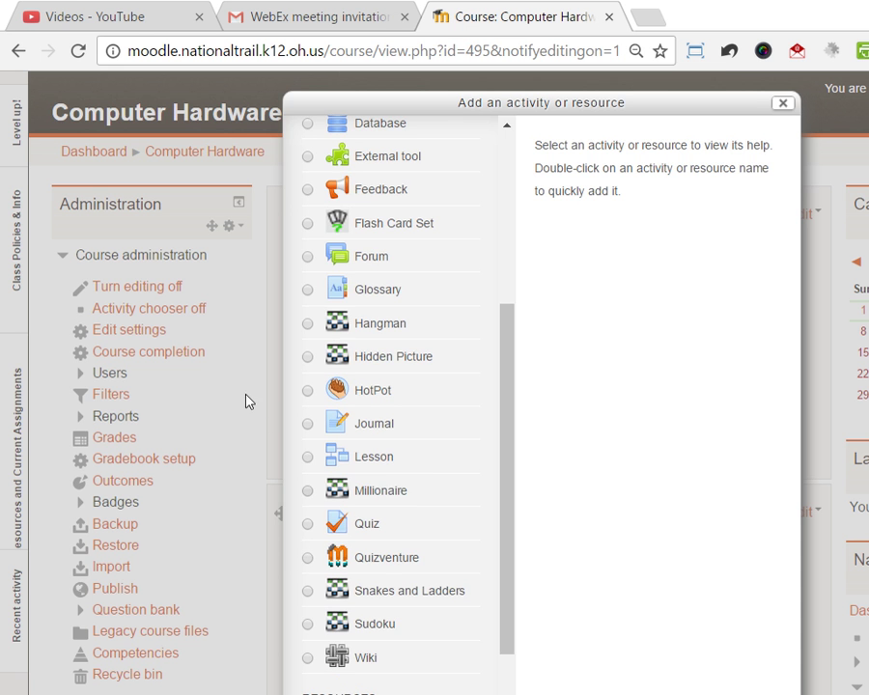
click(309, 491)
key(Return)
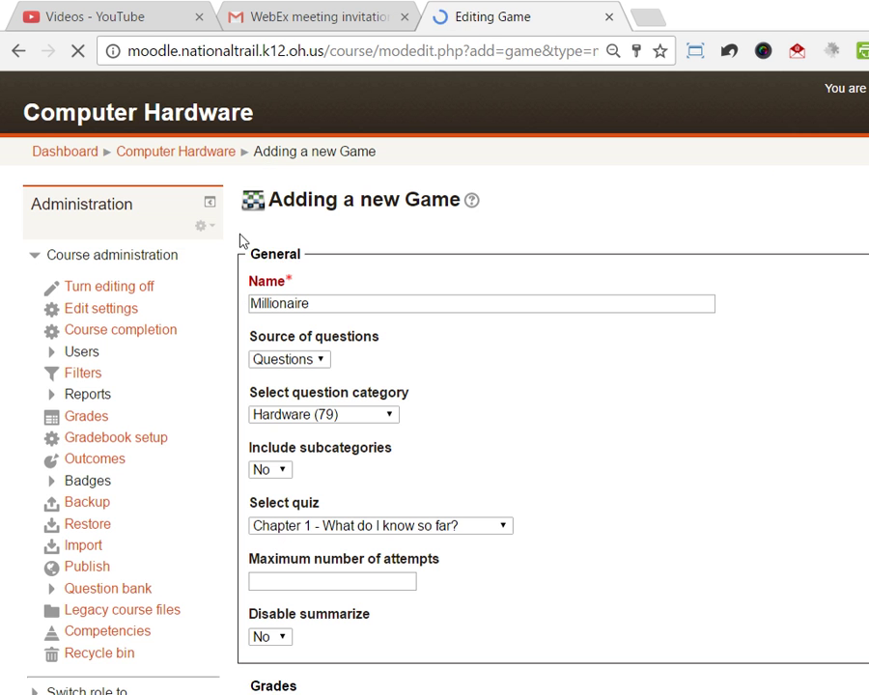
Choose Chapter 01 (83) as the Millionaire game's question category, then save and display the game.
click(311, 414)
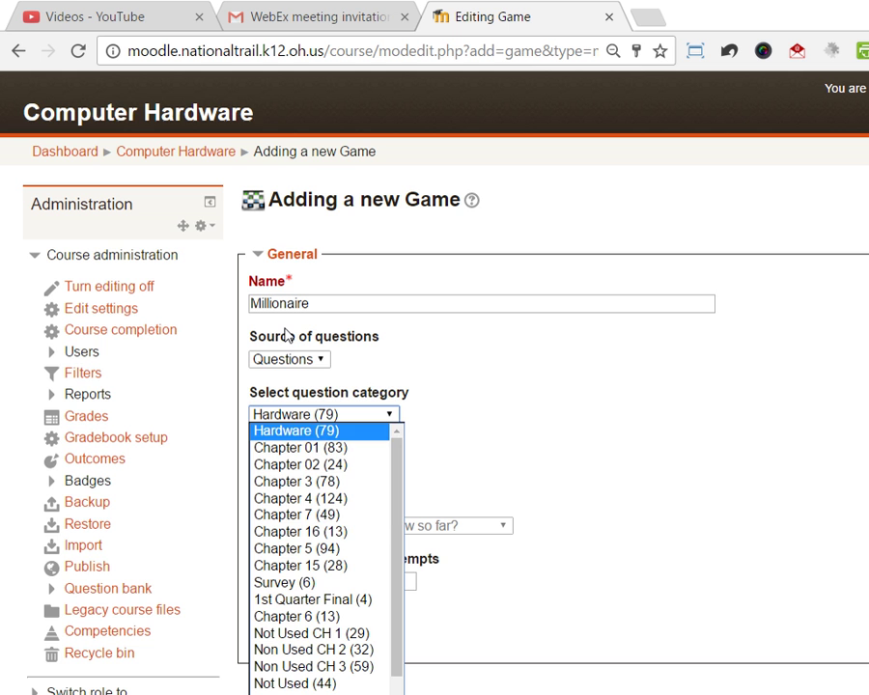
key(Down)
key(Down)
key(Down)
key(Up)
key(Up)
key(Return)
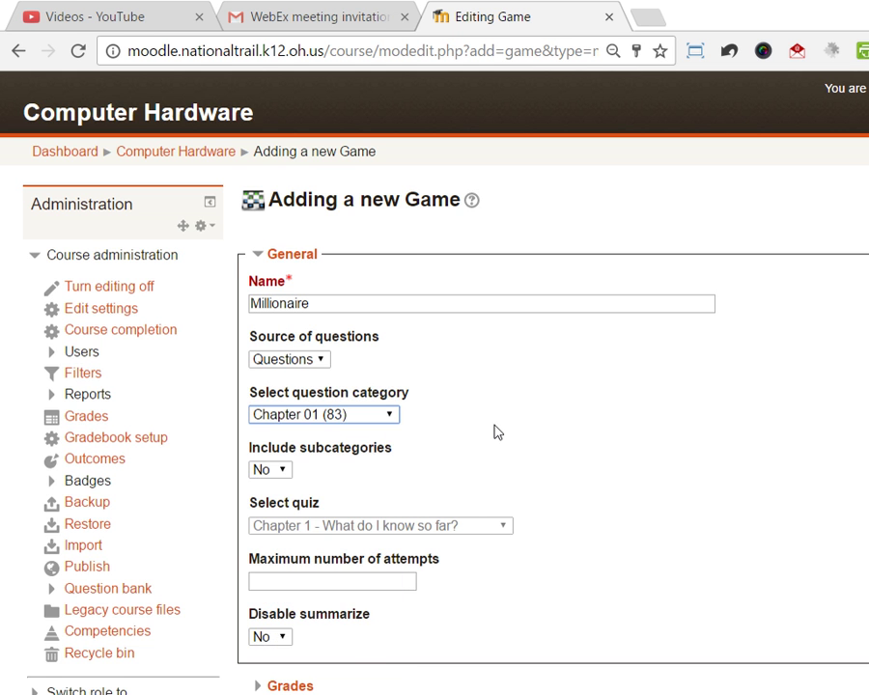
scroll(489, 431, down, 4)
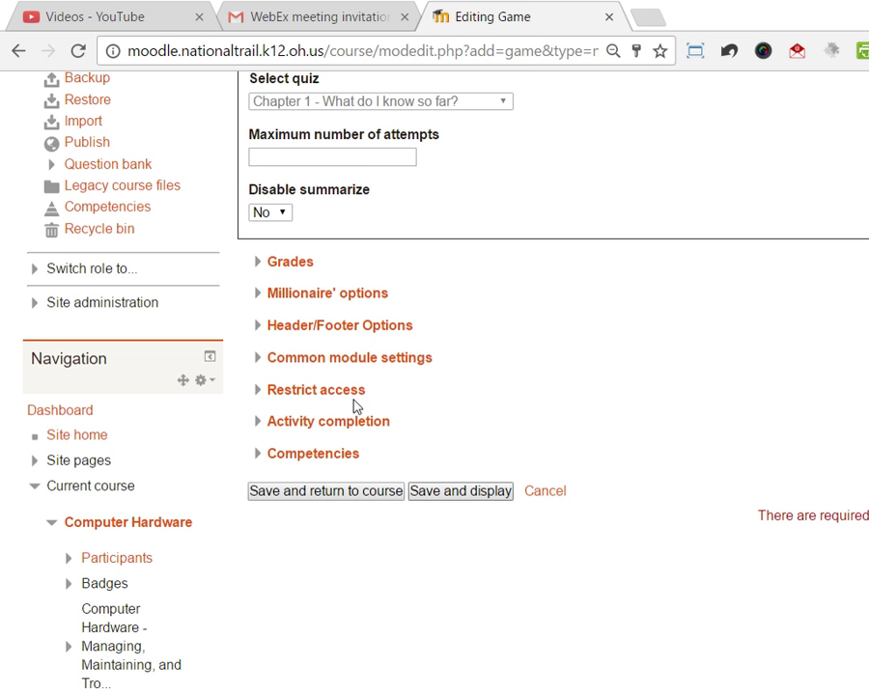
key(alt+Left)
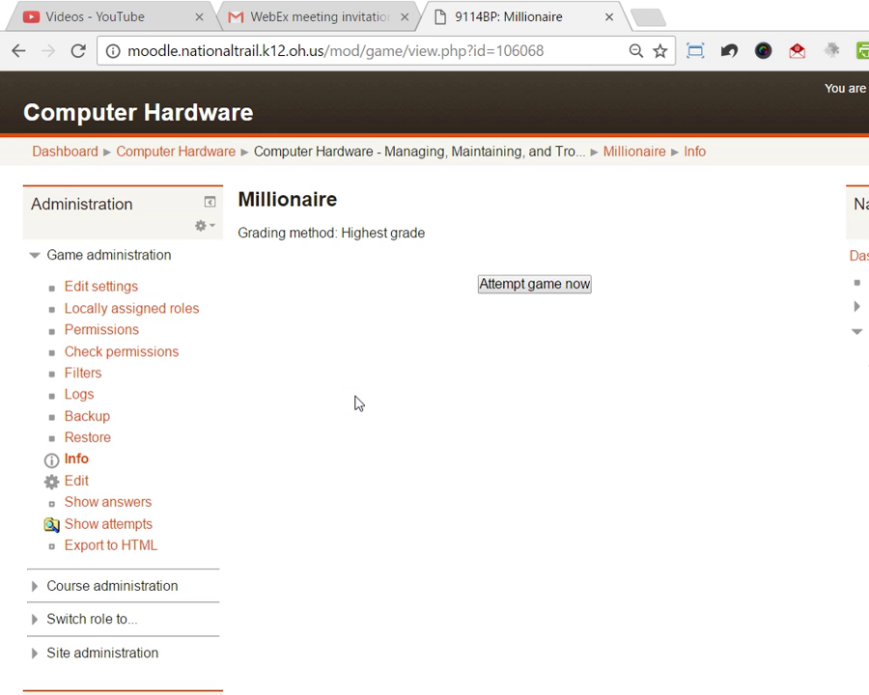
Start an attempt at the Millionaire game and answer the first question about motherboard slots.
click(534, 284)
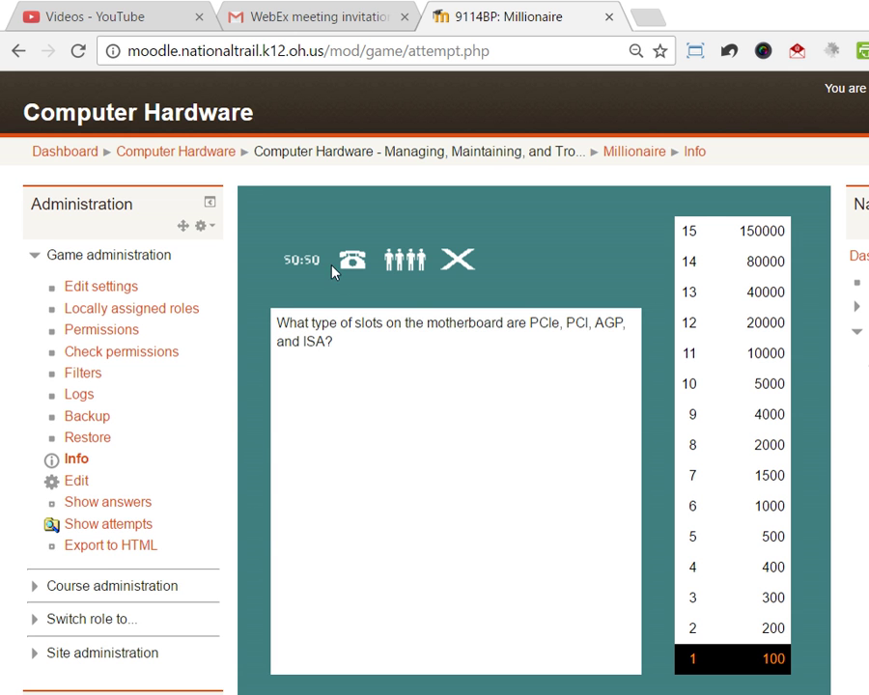
scroll(326, 316, down, 2)
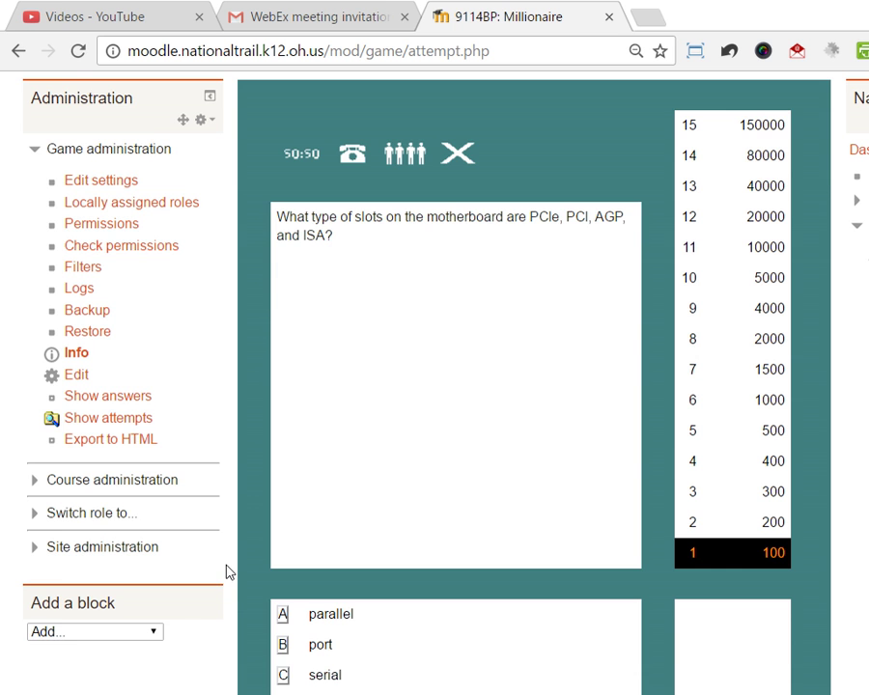
click(283, 694)
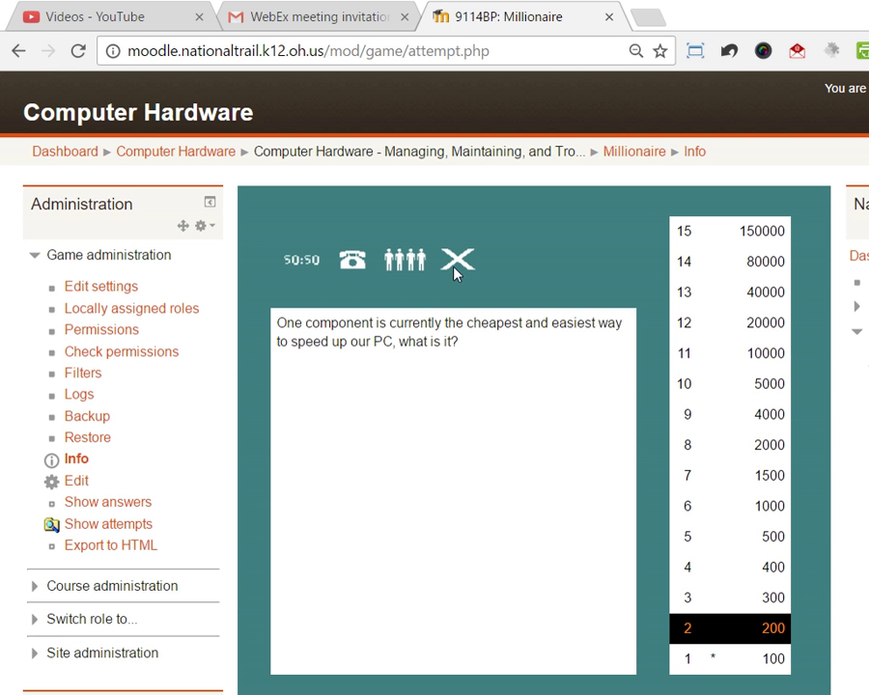
Use the 50:50 lifeline on the second Millionaire question about speeding up a PC and answer it.
scroll(346, 290, down, 2)
scroll(346, 290, up, 1)
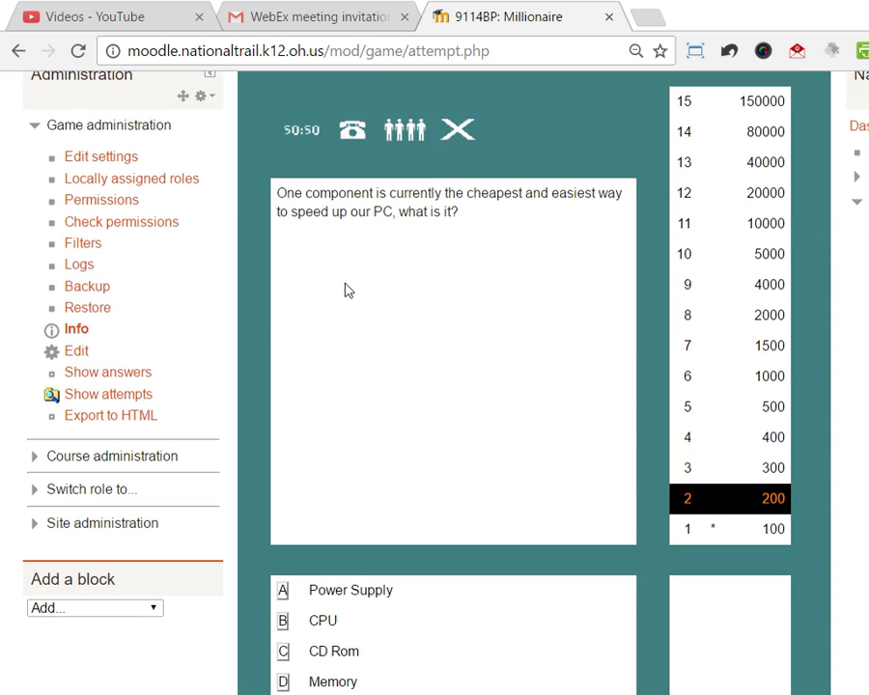
click(300, 154)
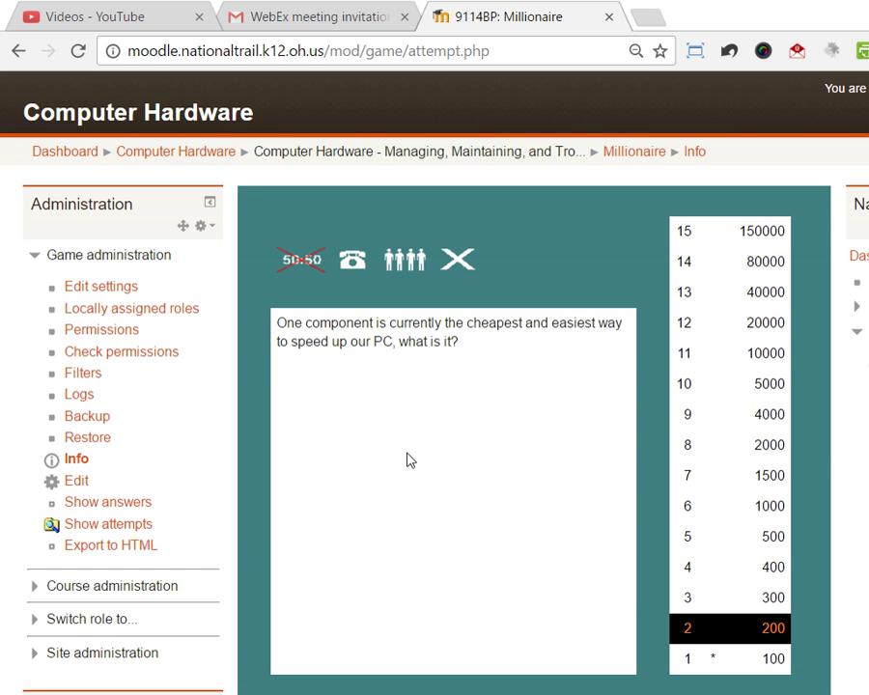
click(230, 608)
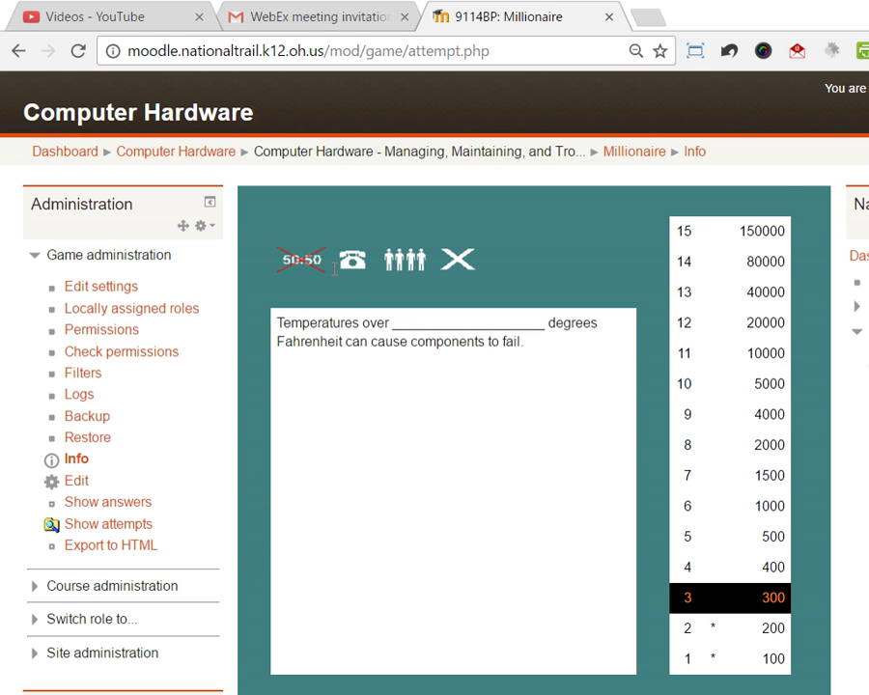
Use the phone lifeline on the third Millionaire question about component temperatures and answer 185.
click(351, 261)
scroll(401, 285, down, 3)
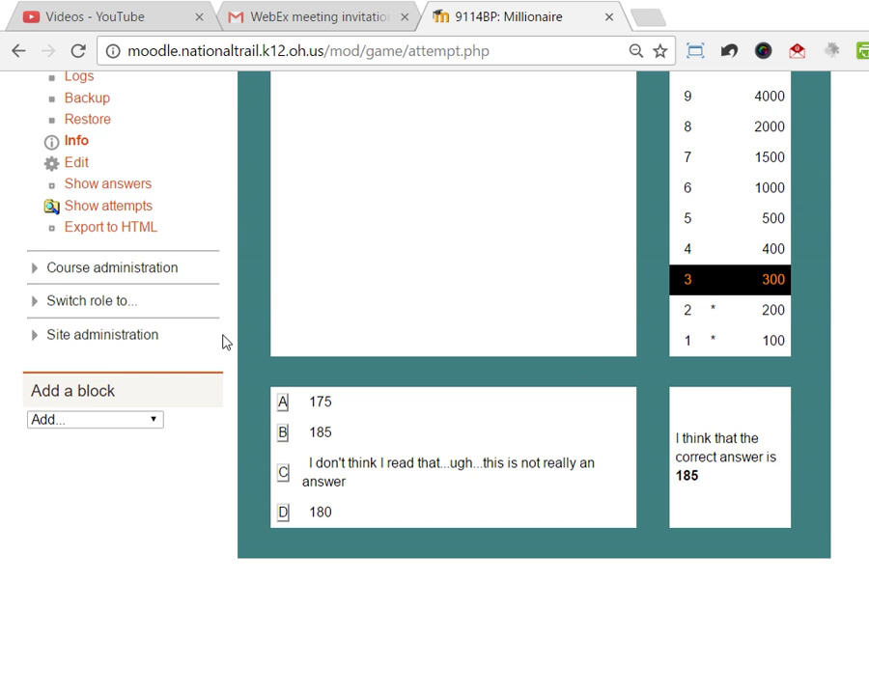
click(283, 432)
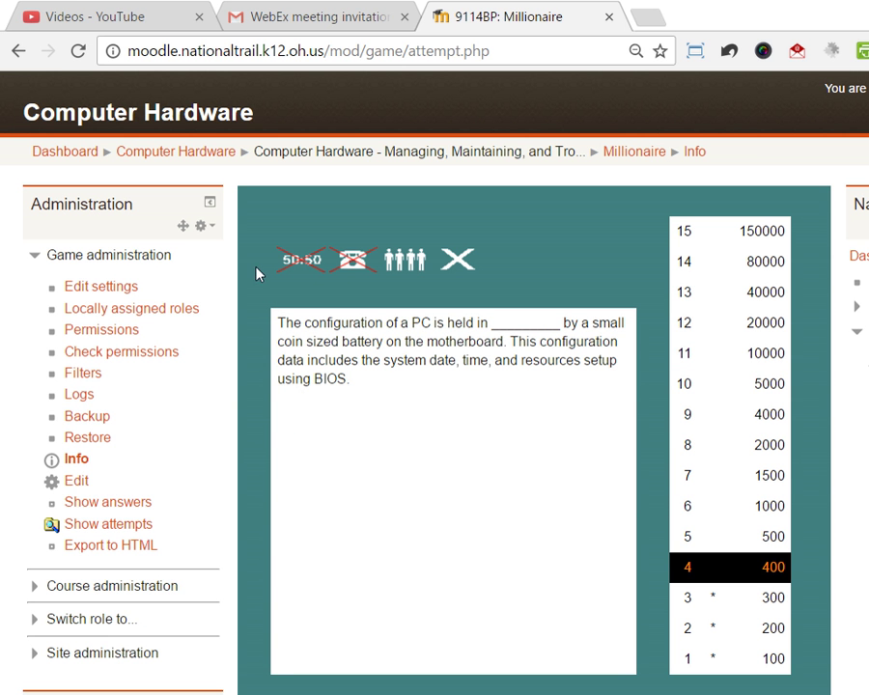
Use the audience lifeline on the fourth Millionaire question, answer CMOS RAM and view the fifth question's answer choices.
click(382, 270)
scroll(572, 423, down, 3)
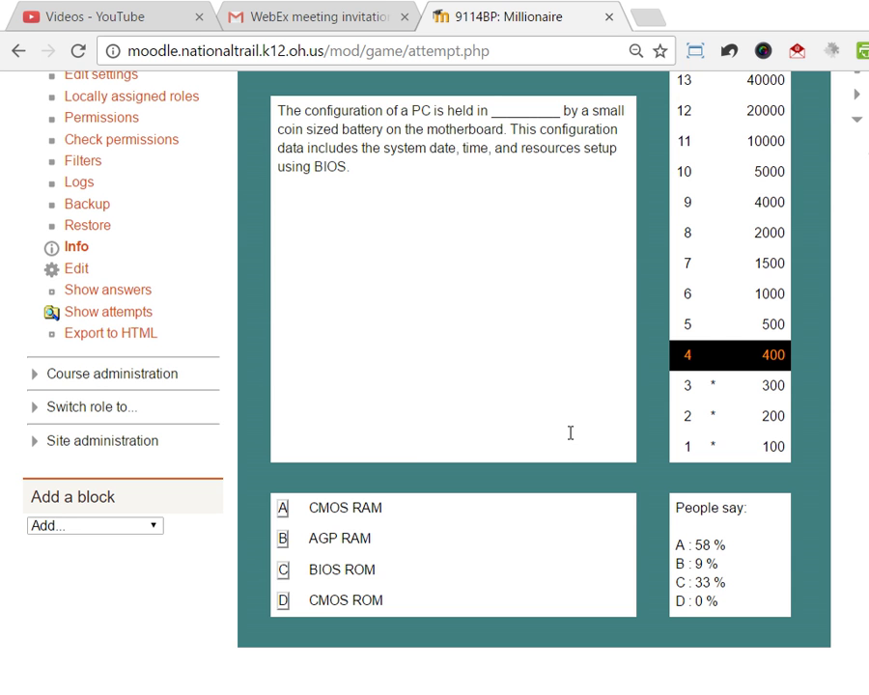
click(283, 508)
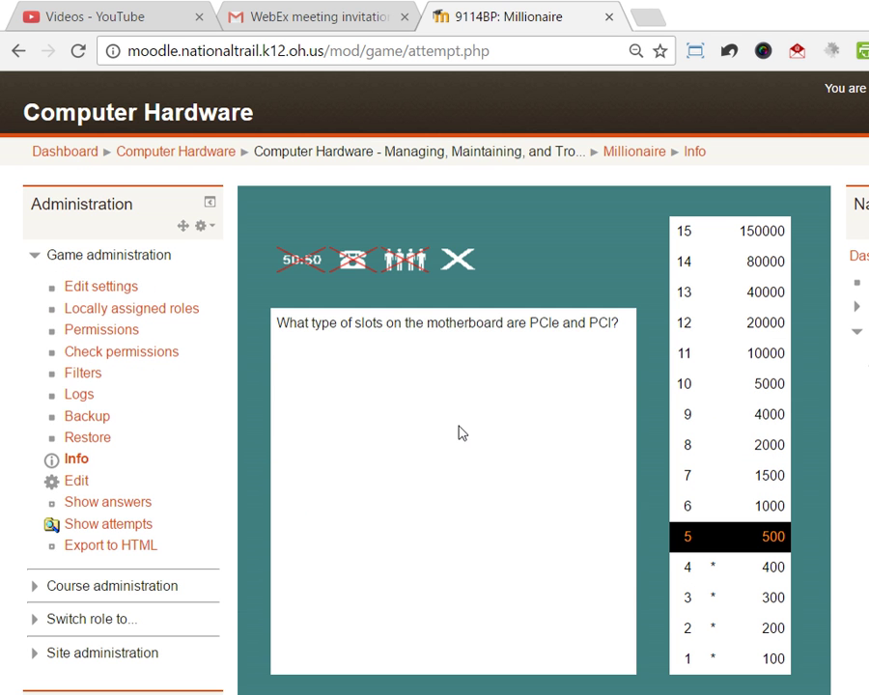
scroll(360, 509, down, 4)
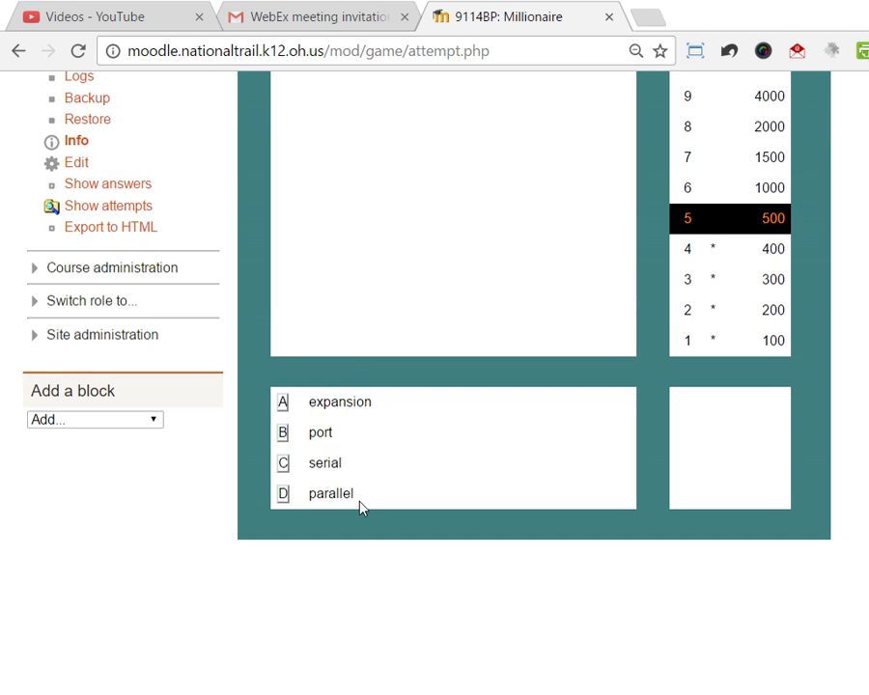
scroll(348, 371, up, 4)
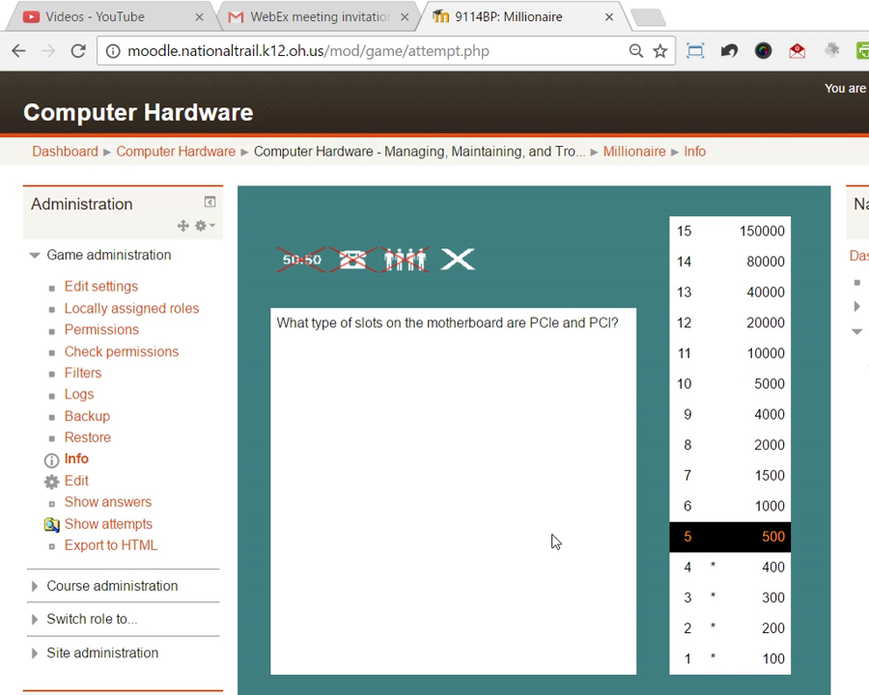
Return to the Computer Hardware course and read the activity descriptions of Hidden Picture and Snakes and Ladders.
click(160, 123)
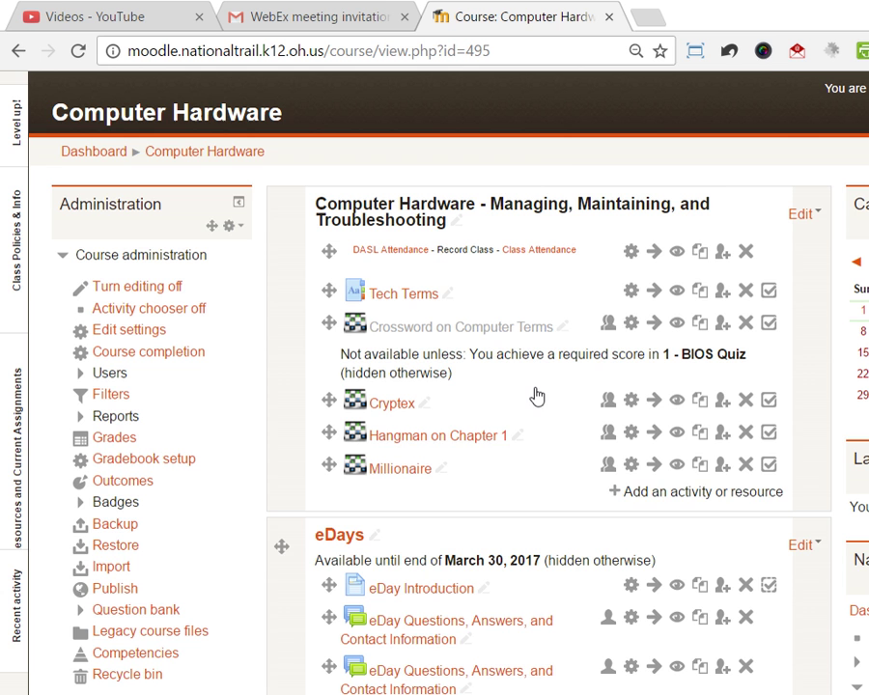
click(691, 491)
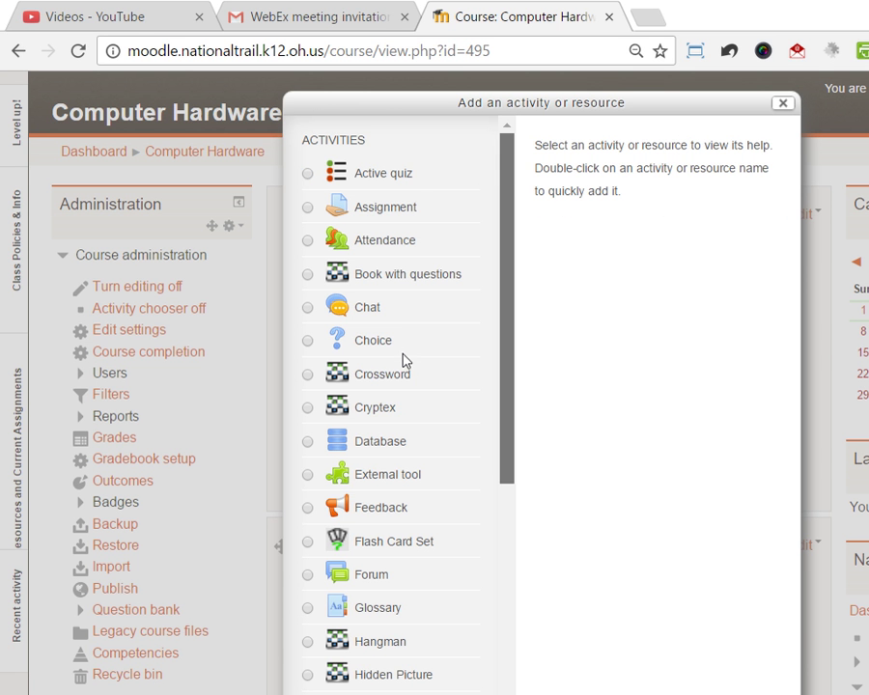
scroll(403, 350, down, 3)
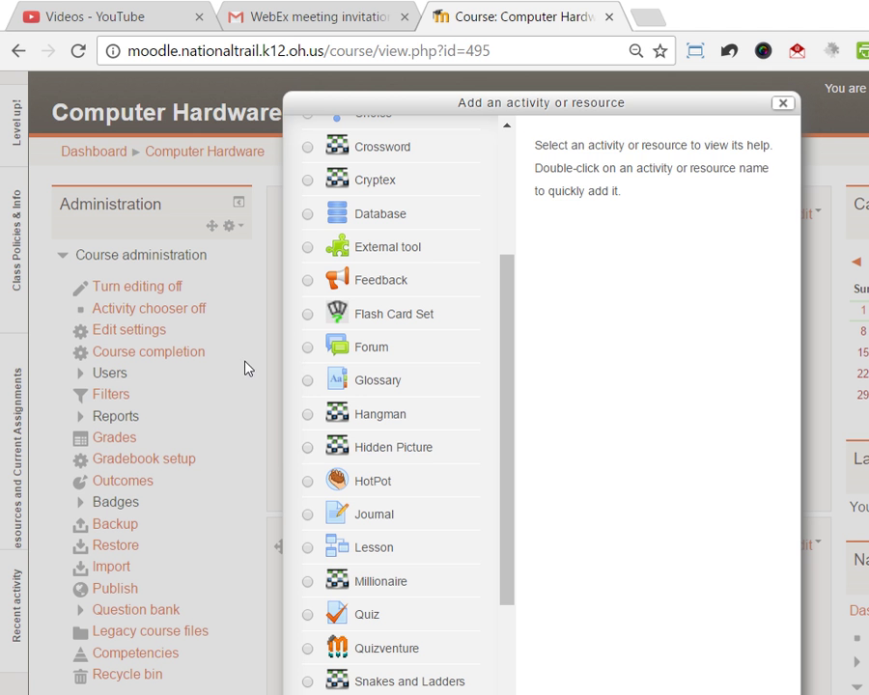
click(307, 447)
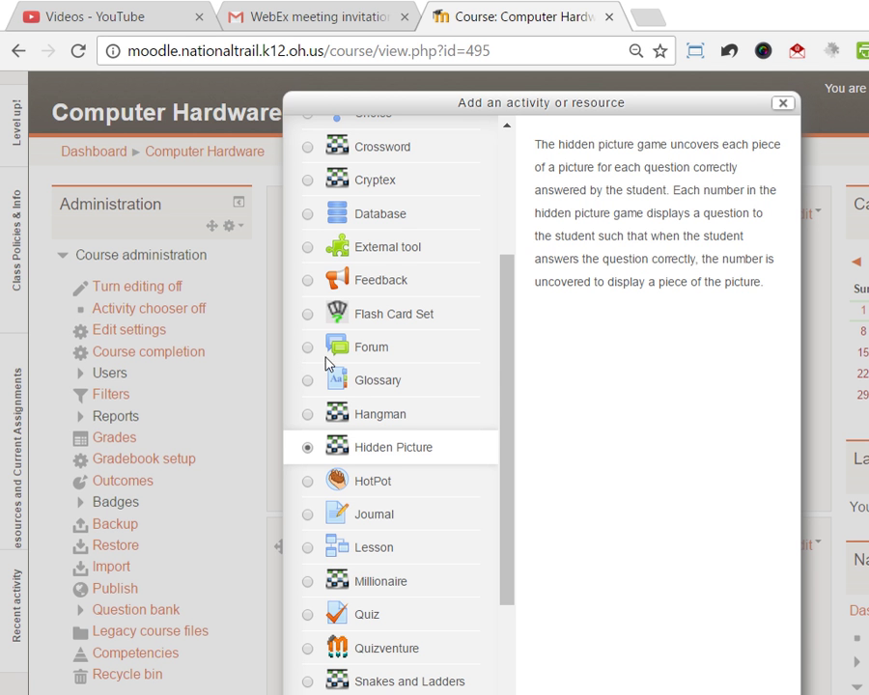
click(308, 682)
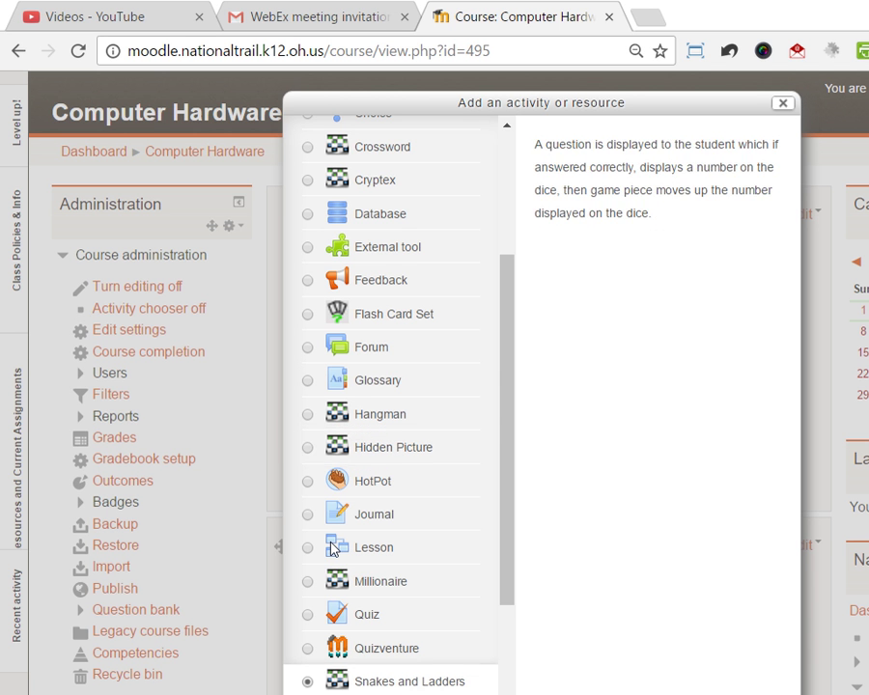
Add a Sudoku game to the course using the Tech Terms glossary, then save and display it.
scroll(403, 431, down, 3)
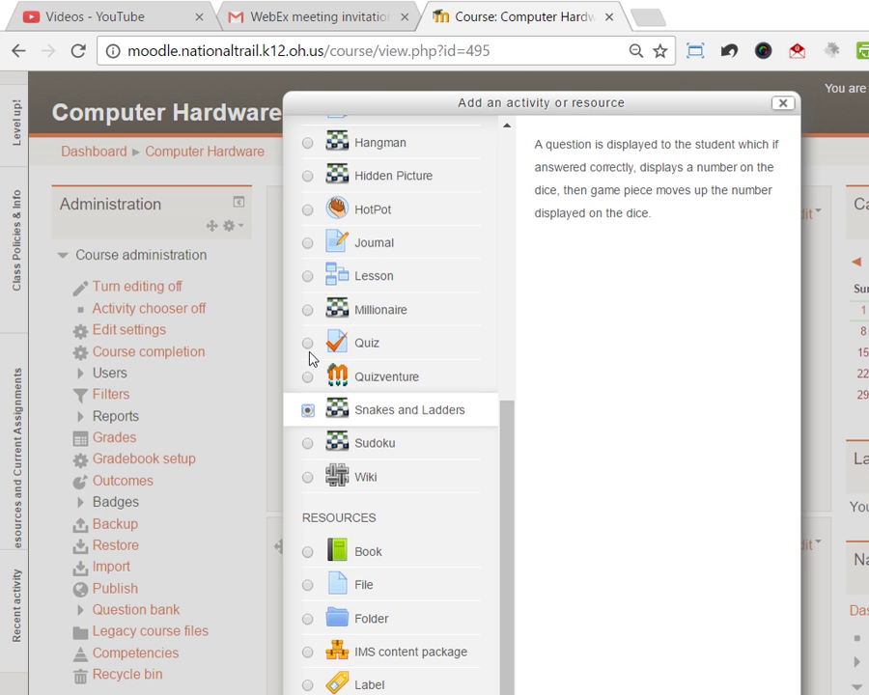
key(Down)
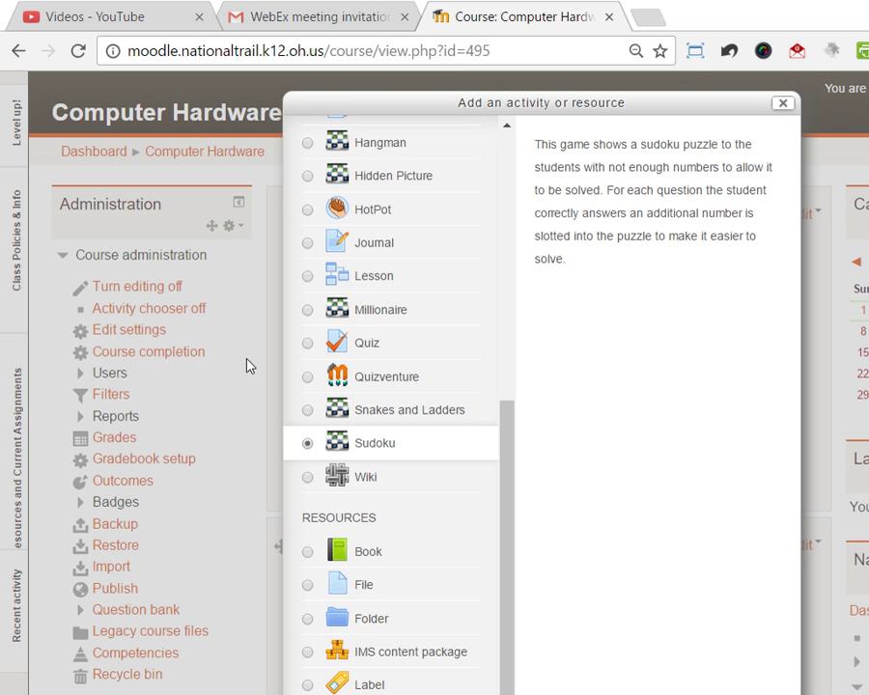
click(388, 633)
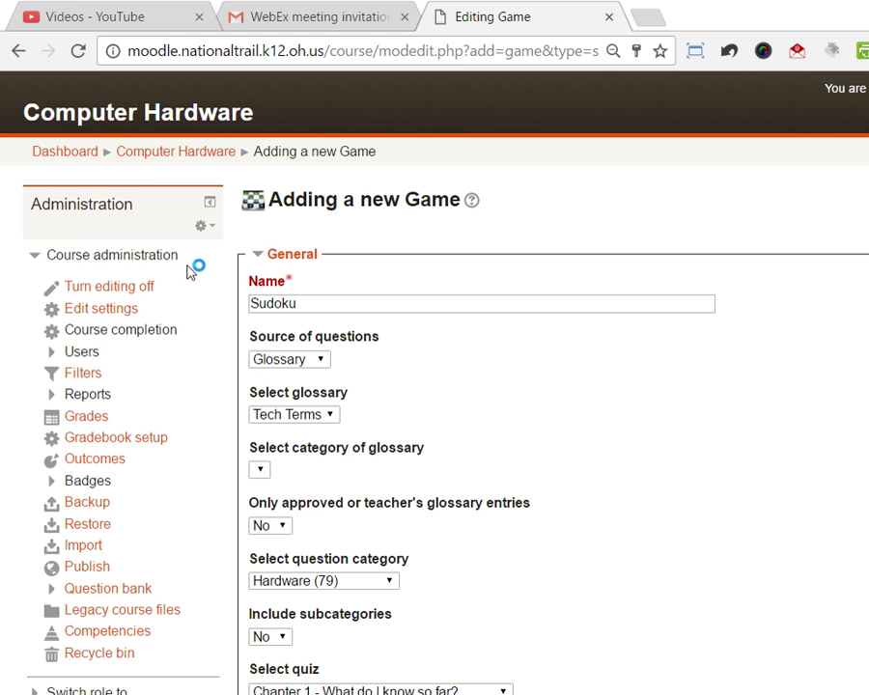
scroll(239, 147, down, 1)
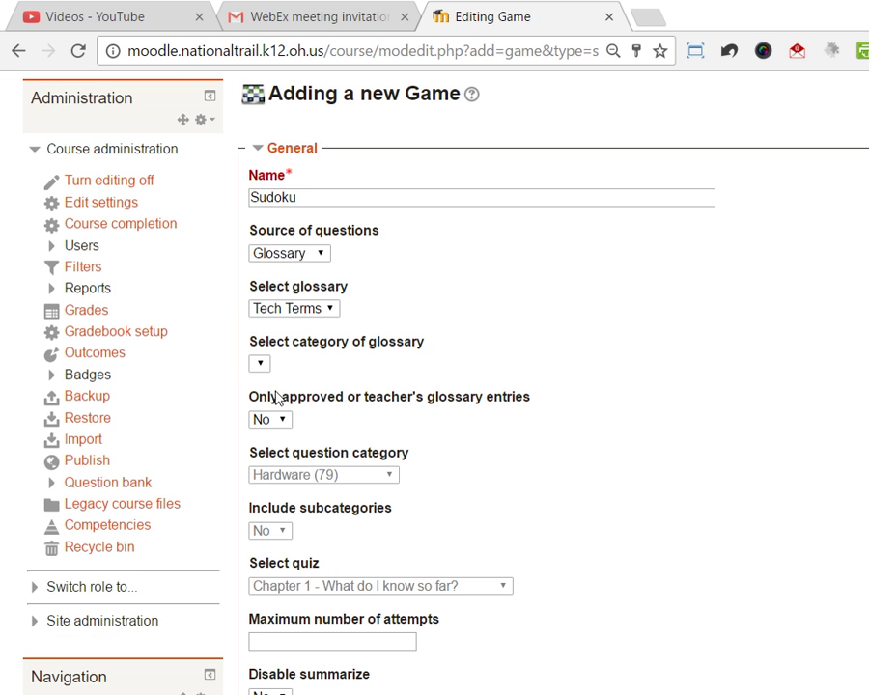
scroll(434, 470, down, 6)
click(460, 445)
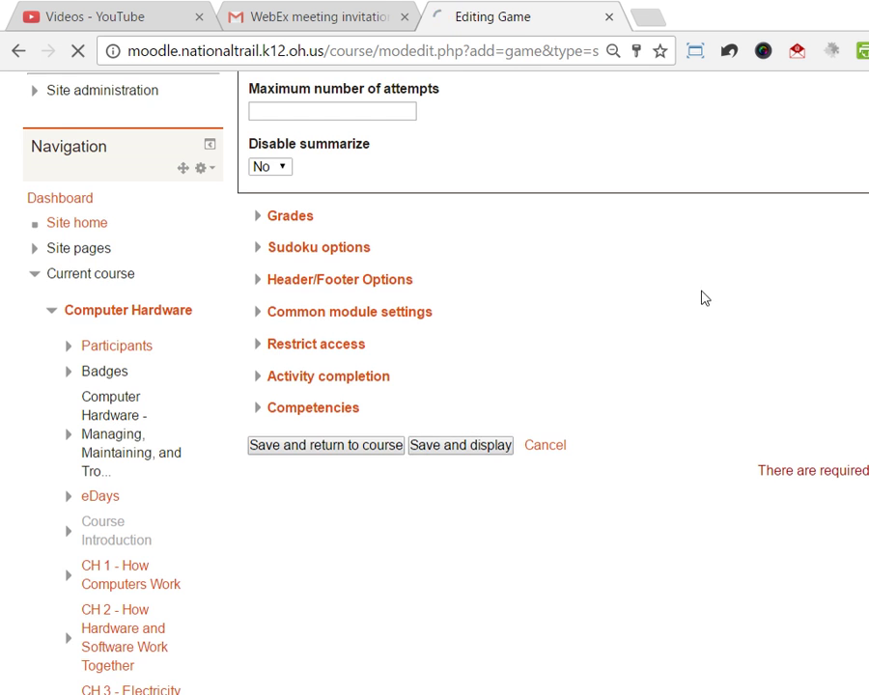
Start an attempt at the Sudoku game and look over its grid and questions.
click(534, 284)
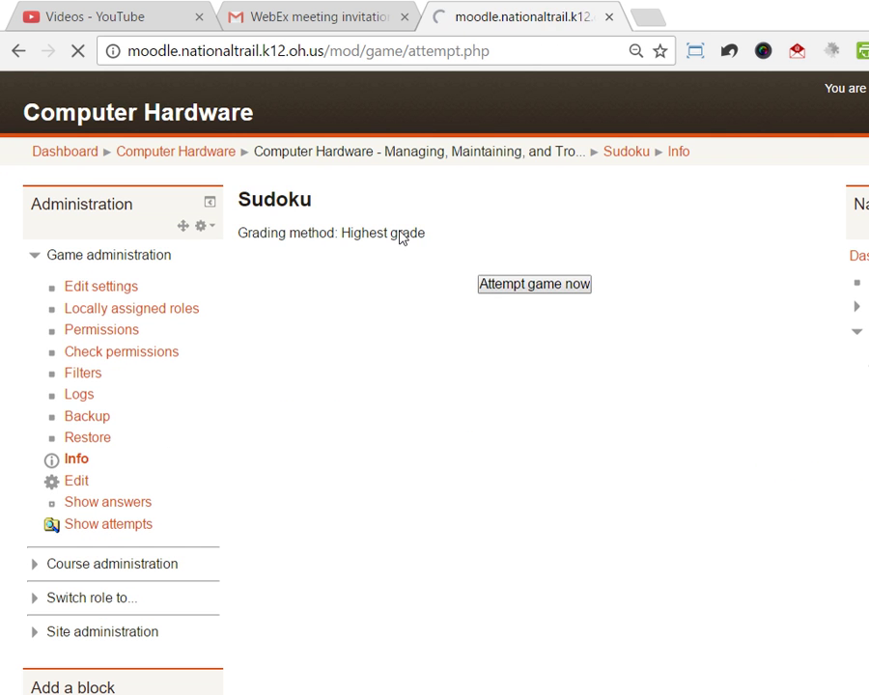
scroll(623, 342, down, 3)
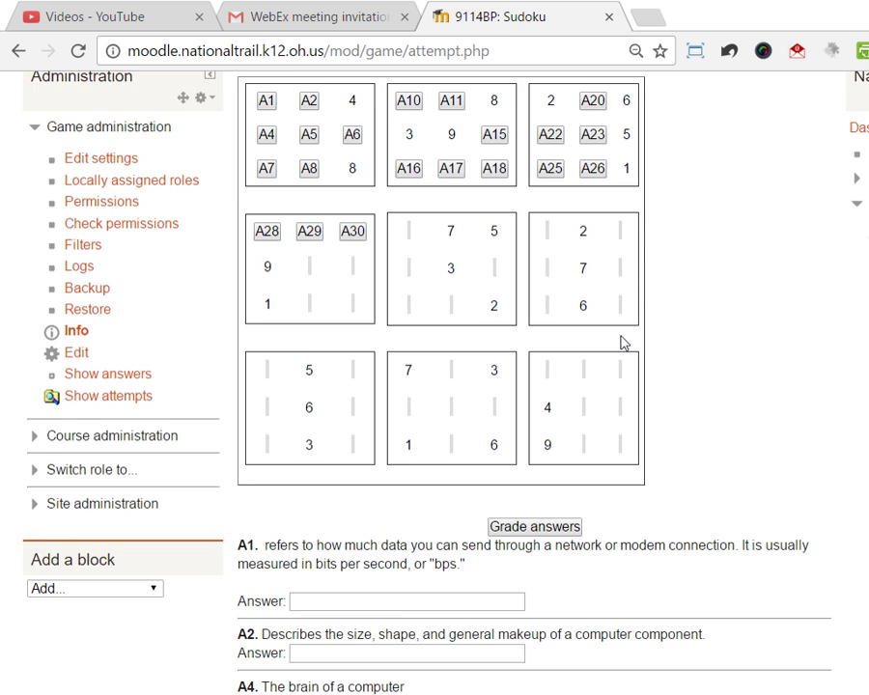
scroll(622, 343, up, 3)
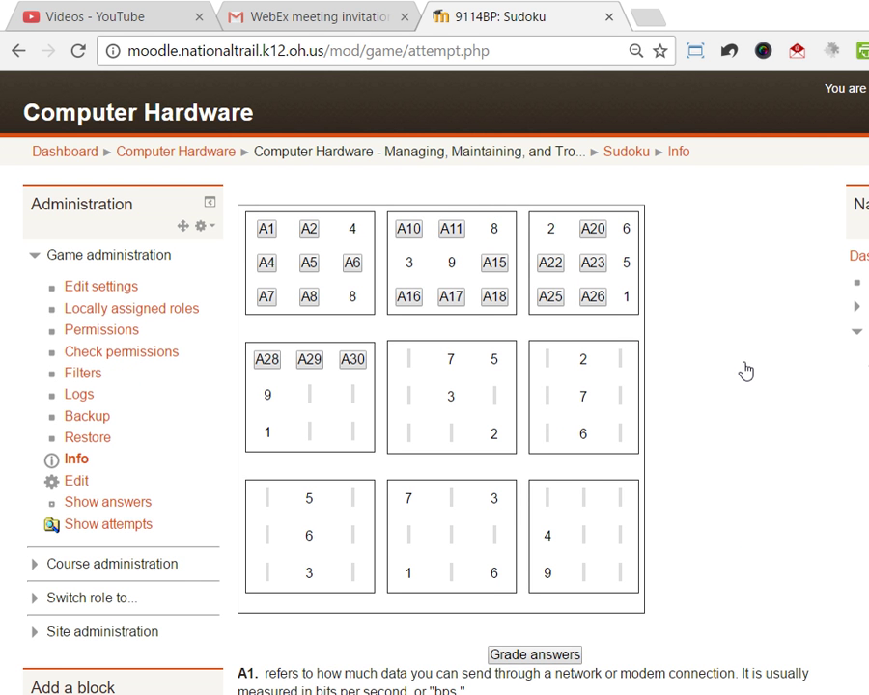
scroll(746, 369, down, 1)
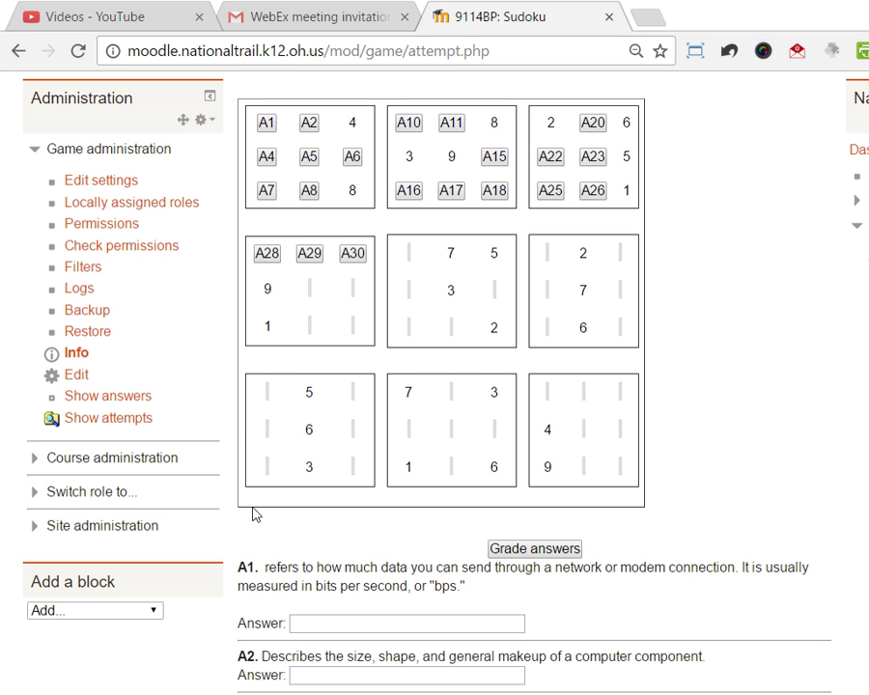
Answer Sudoku question A1 with "bandwidth", grade the answers and review the remaining questions and the grid.
click(391, 623)
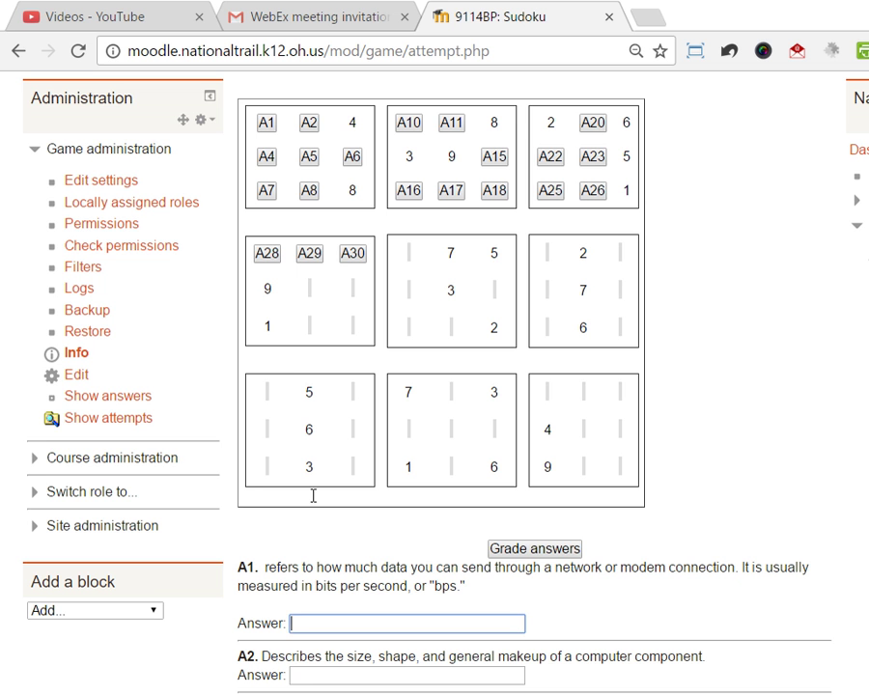
text(bandwidth)
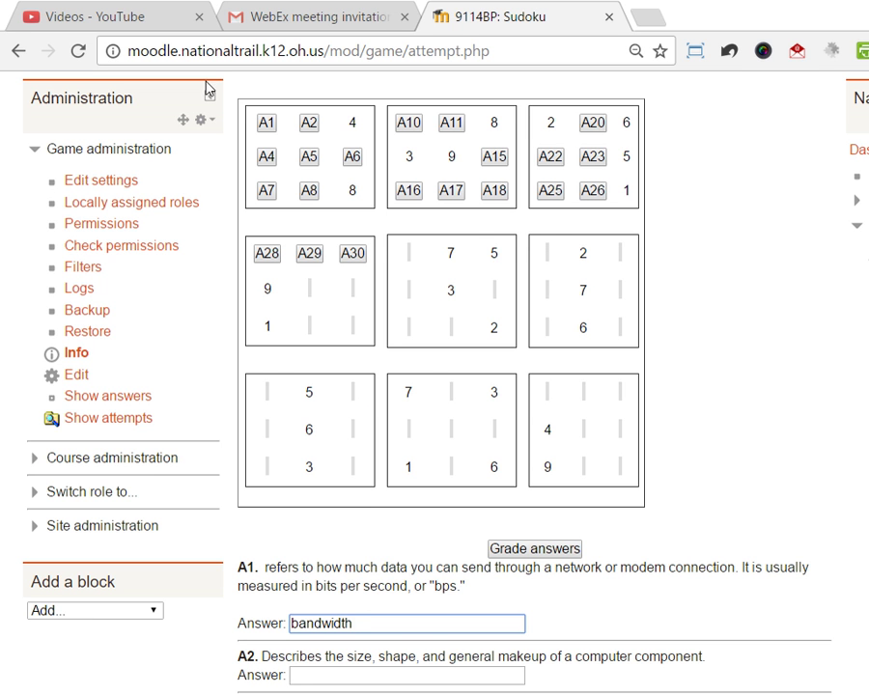
click(265, 122)
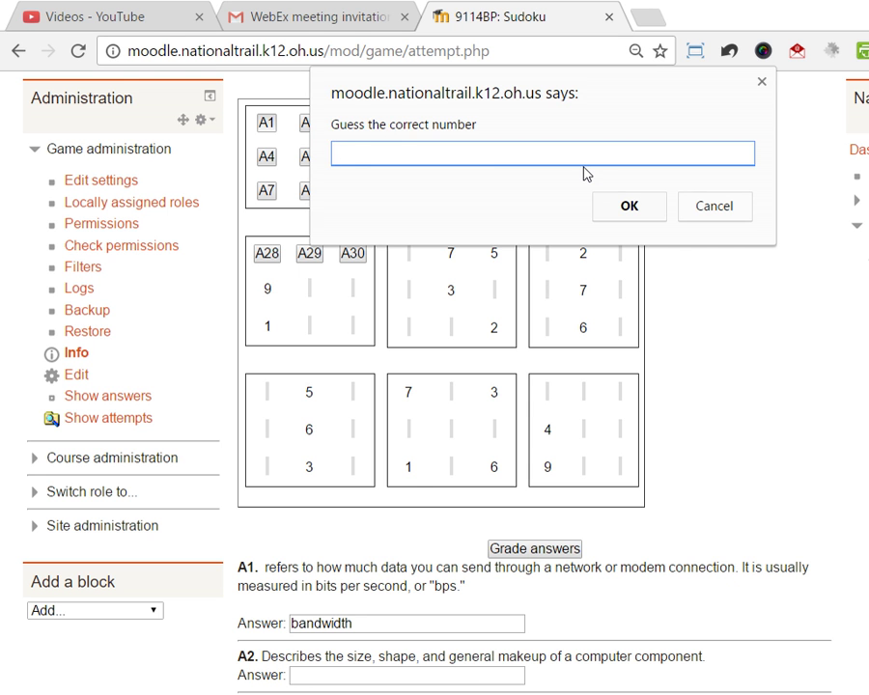
key(Escape)
click(426, 439)
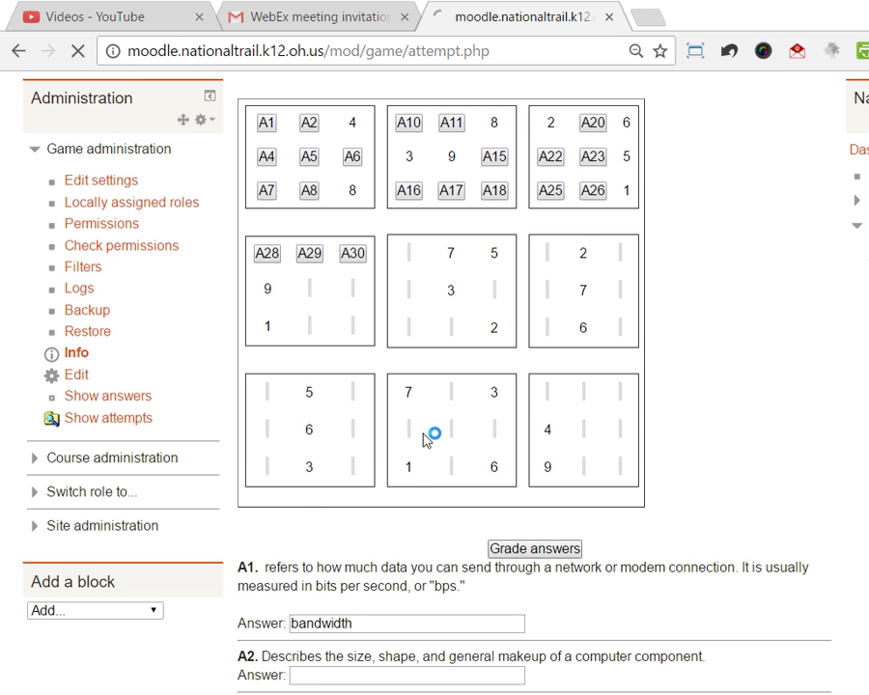
scroll(771, 316, down, 7)
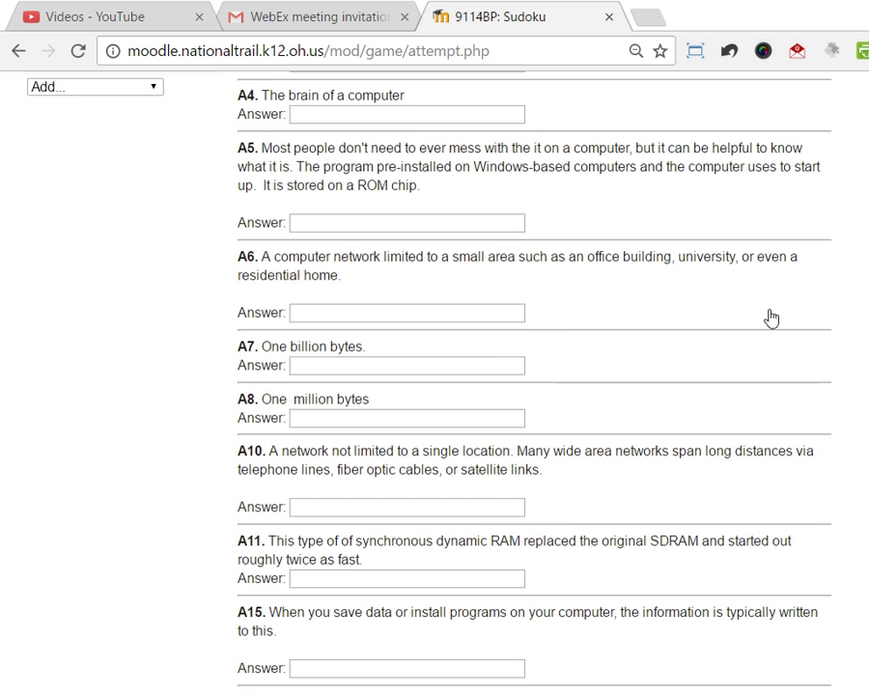
scroll(524, 569, down, 6)
scroll(518, 560, up, 5)
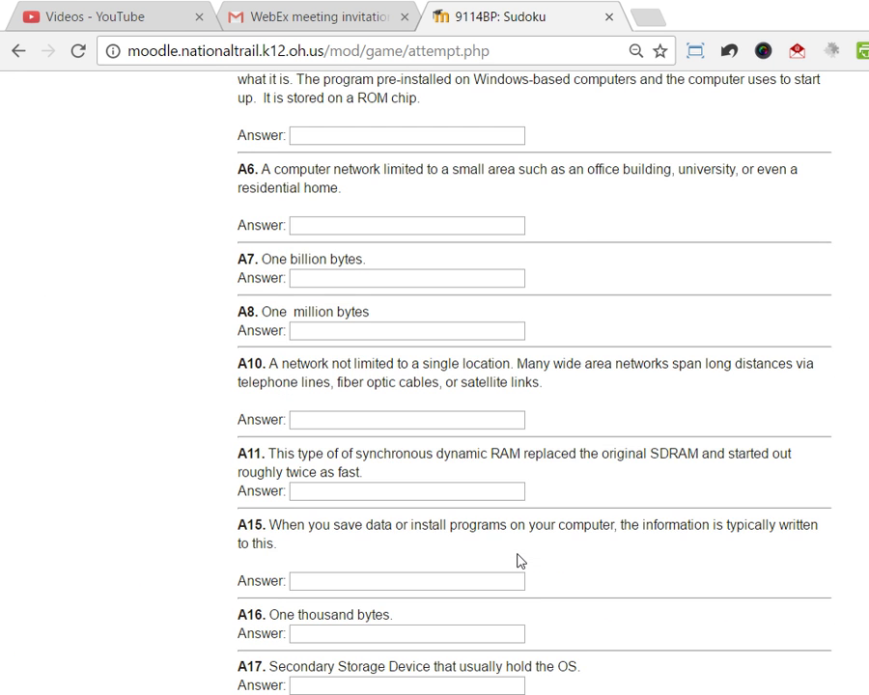
scroll(517, 561, up, 9)
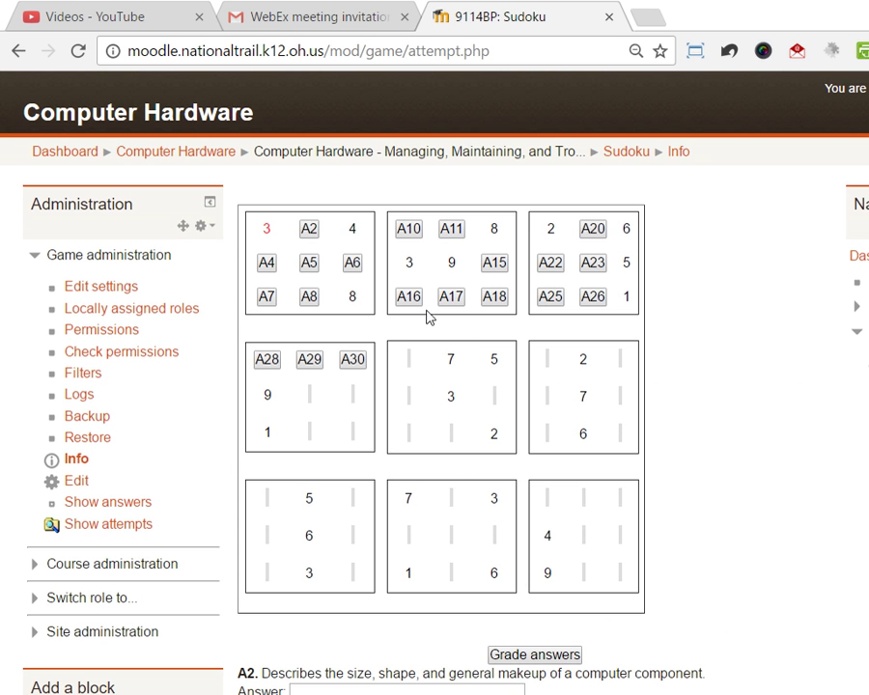
Add a Snakes and Ladders game to the Computer Hardware course with its default settings and start an attempt.
click(152, 118)
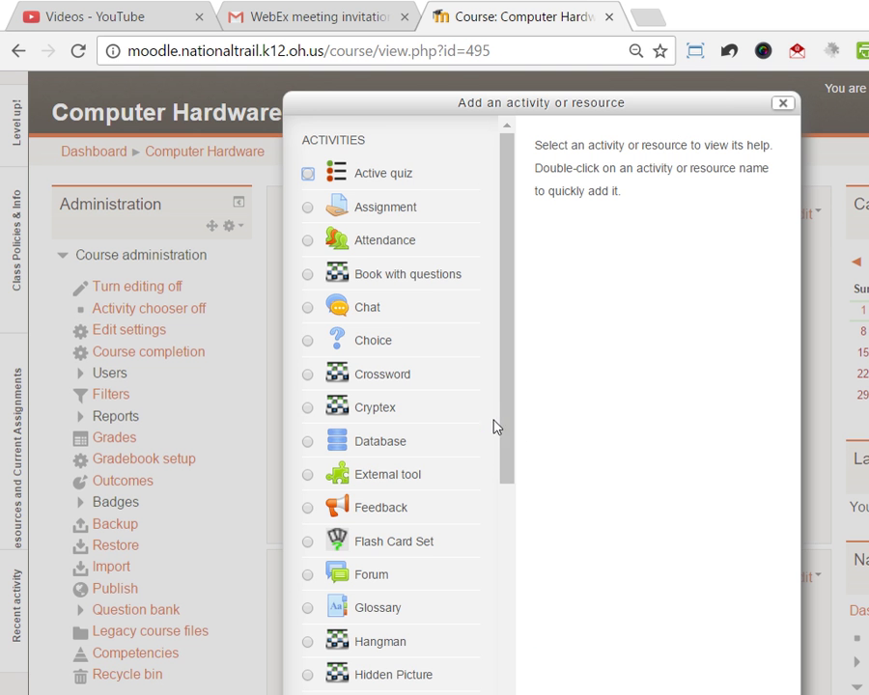
scroll(303, 377, down, 3)
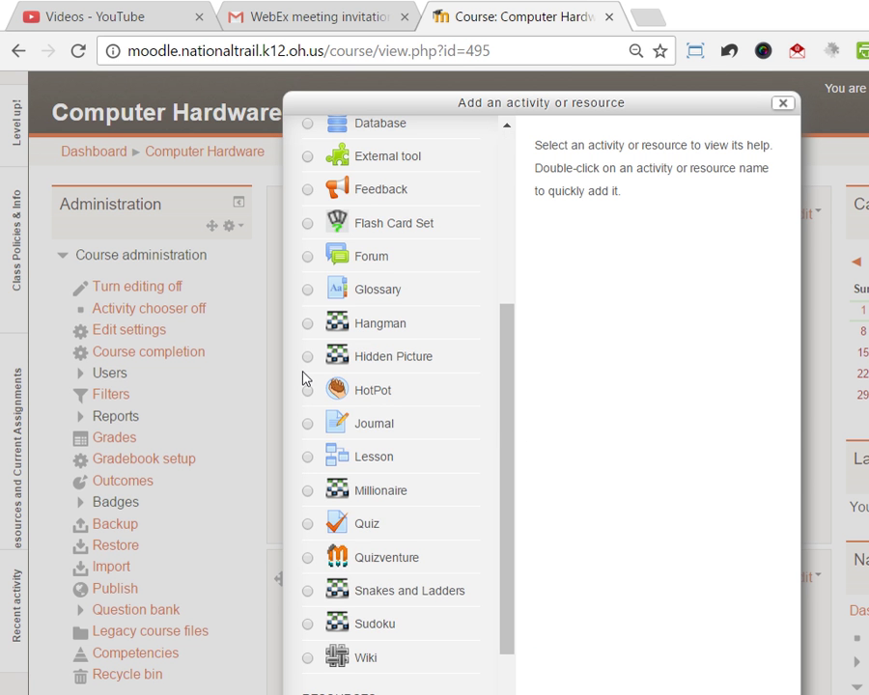
double_click(401, 593)
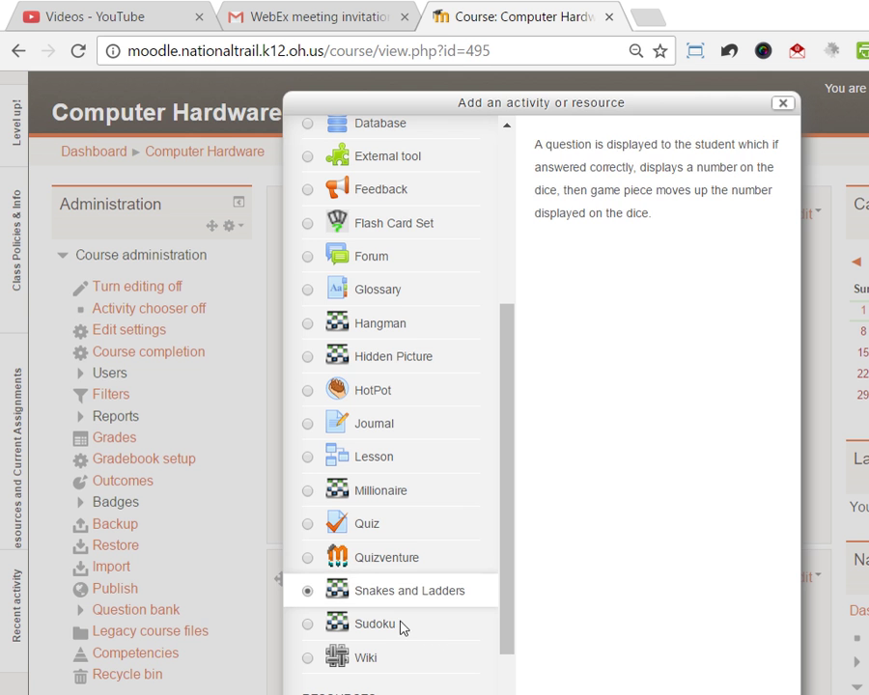
scroll(535, 414, down, 15)
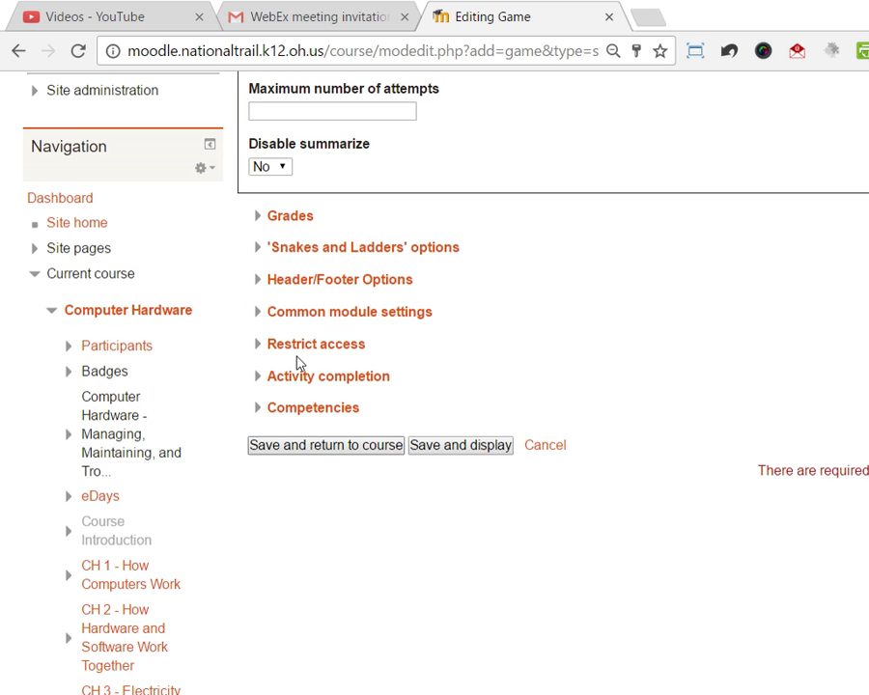
click(461, 445)
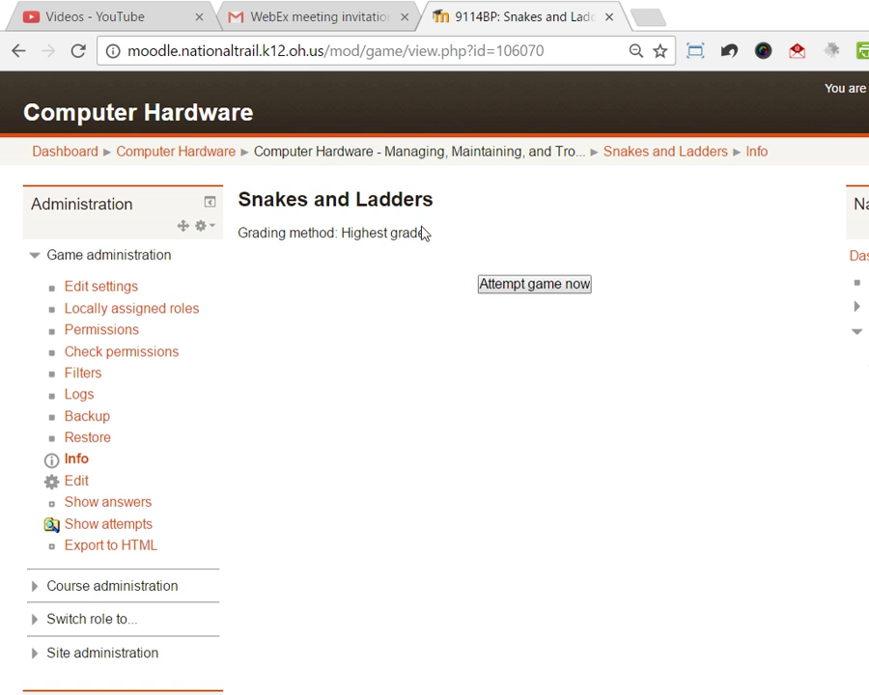
click(534, 284)
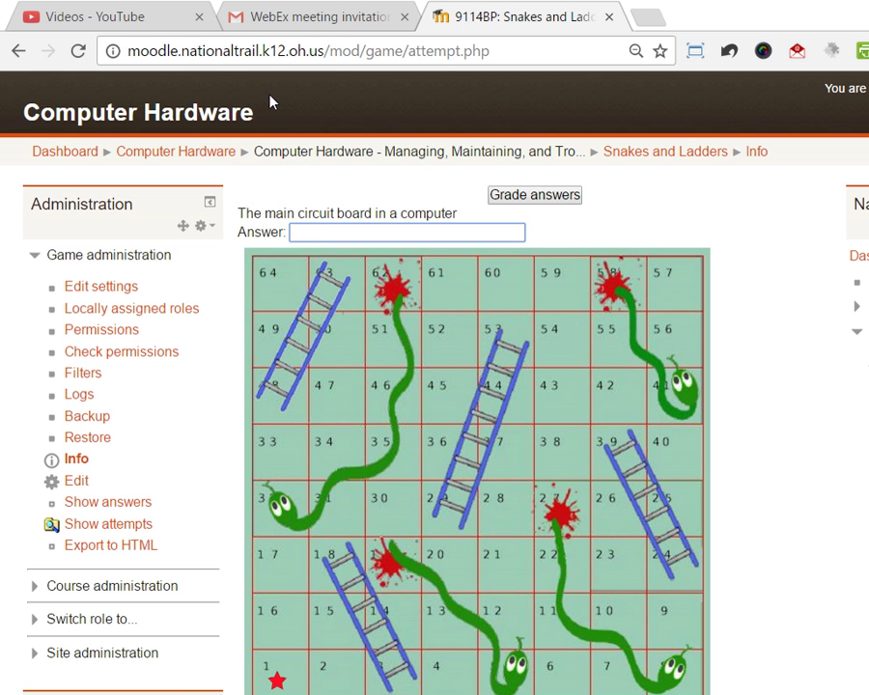
Return to the course and start adding a Hidden Picture game.
click(138, 150)
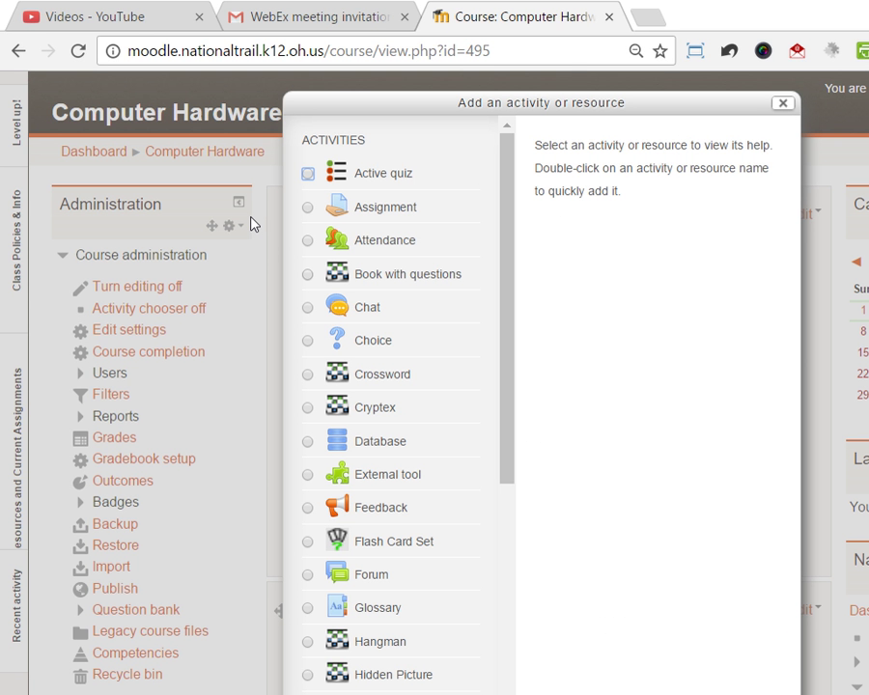
scroll(353, 356, down, 4)
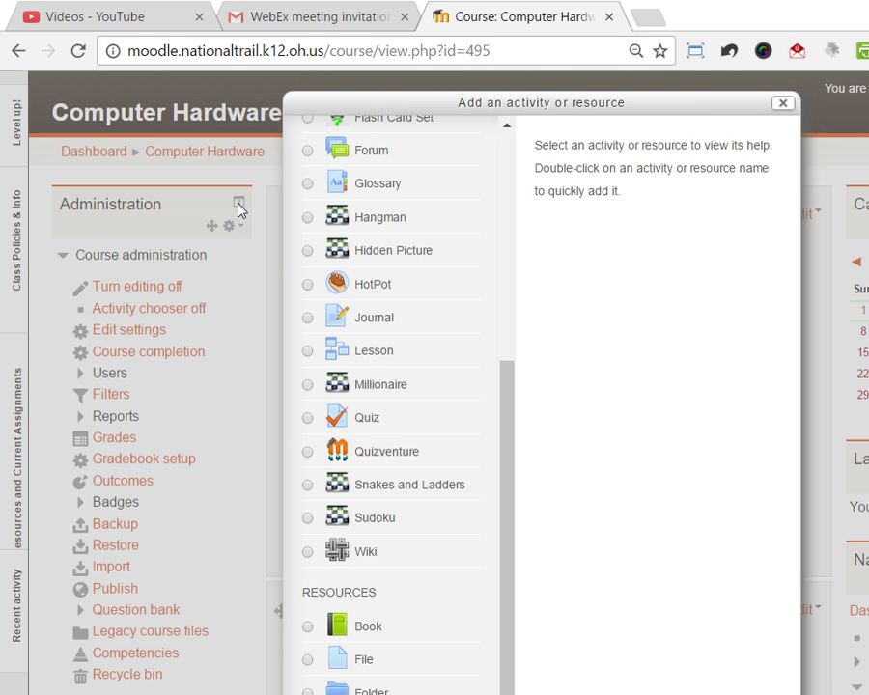
click(391, 251)
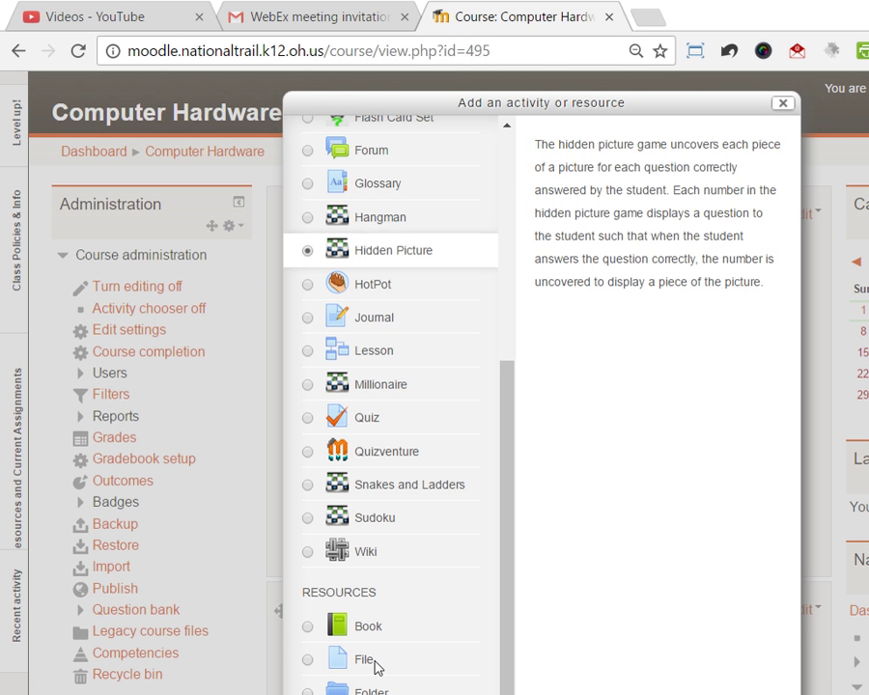
click(508, 693)
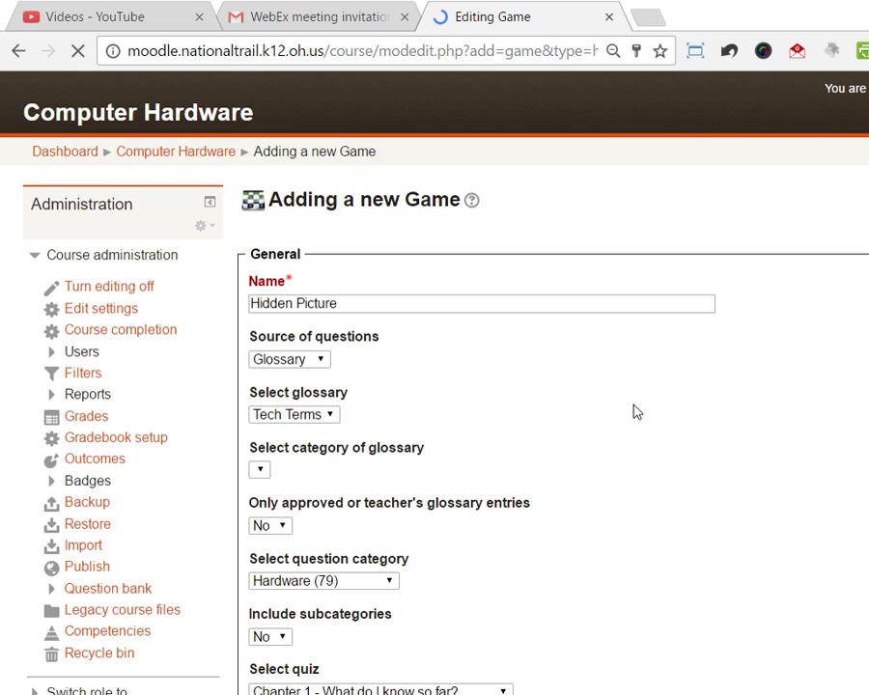
Review the Hidden Picture game's settings, save the game with its defaults and display it, and start an attempt.
scroll(396, 393, down, 5)
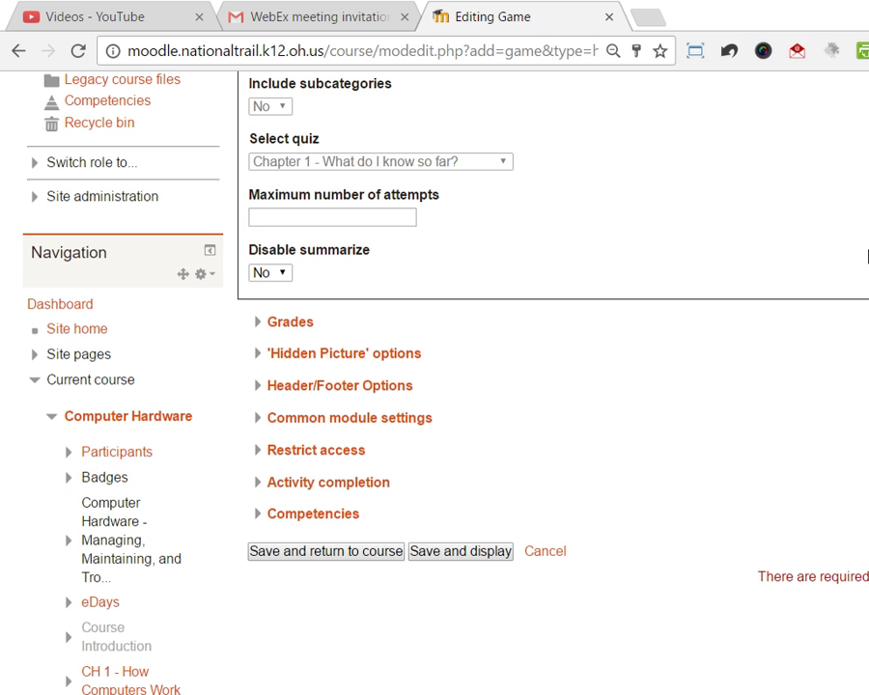
scroll(824, 128, up, 5)
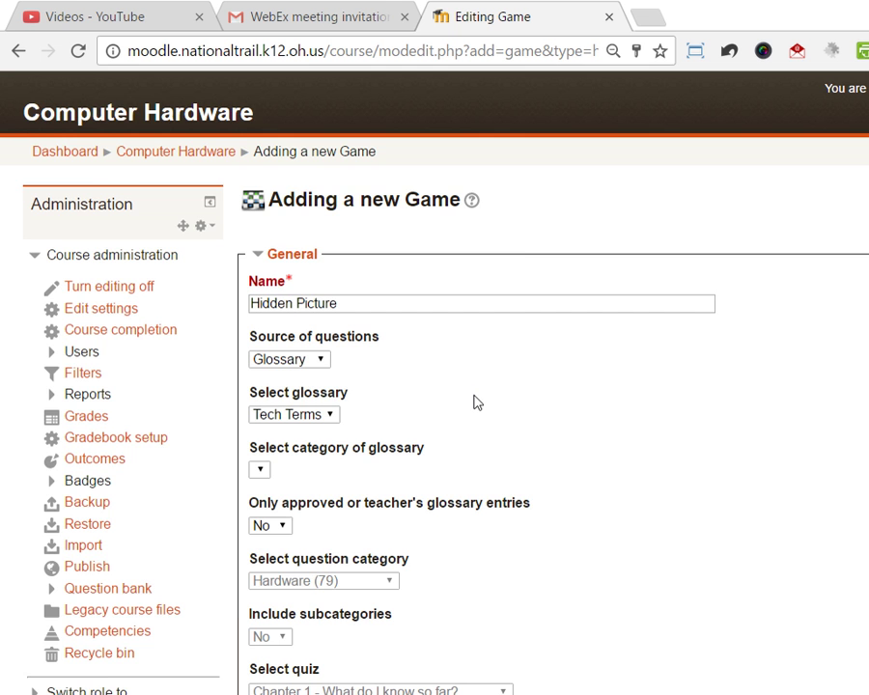
scroll(474, 396, down, 3)
scroll(474, 395, down, 3)
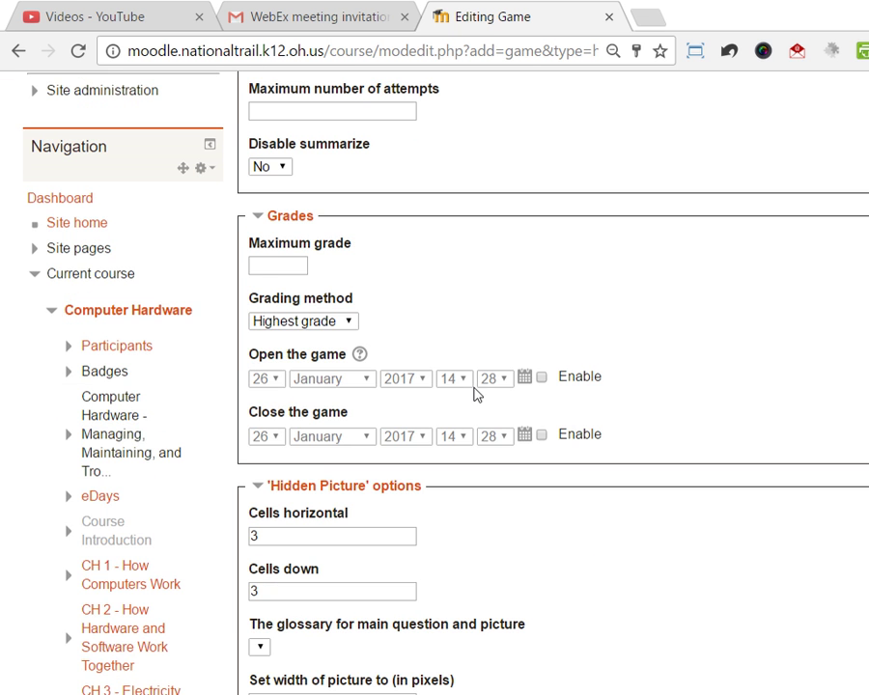
scroll(475, 301, down, 2)
scroll(474, 302, down, 8)
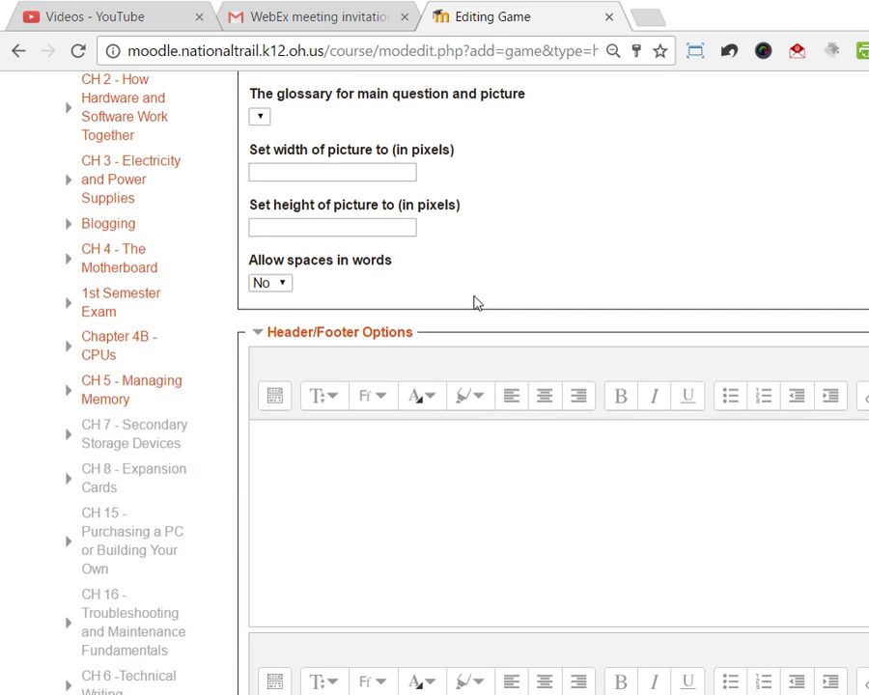
scroll(475, 299, down, 5)
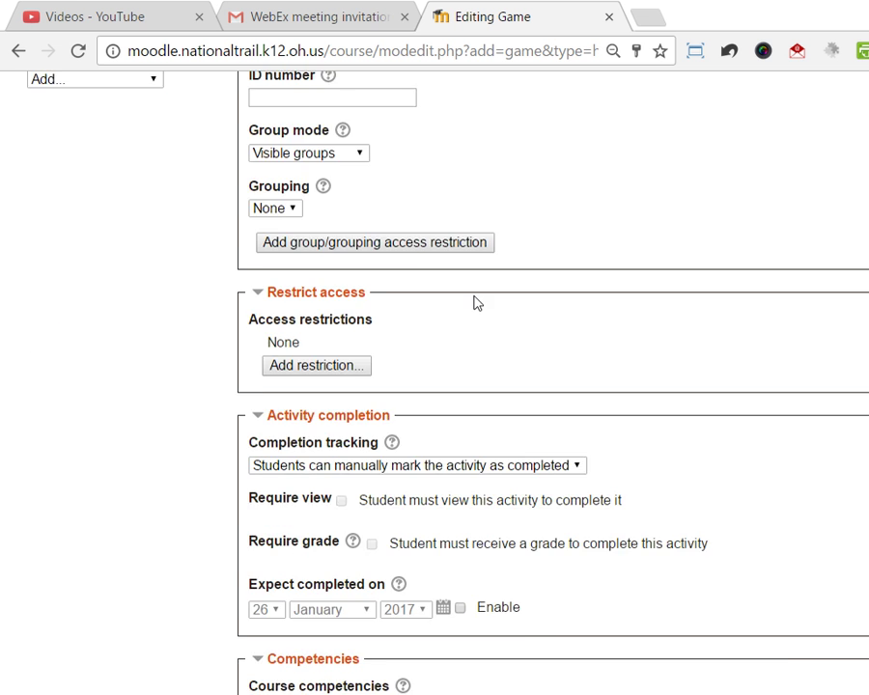
click(459, 631)
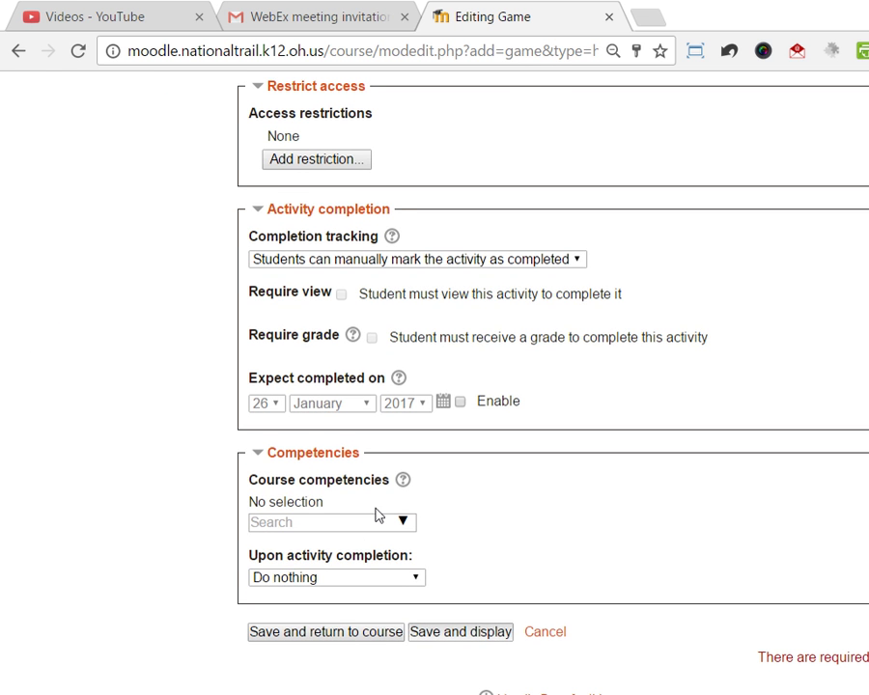
click(534, 284)
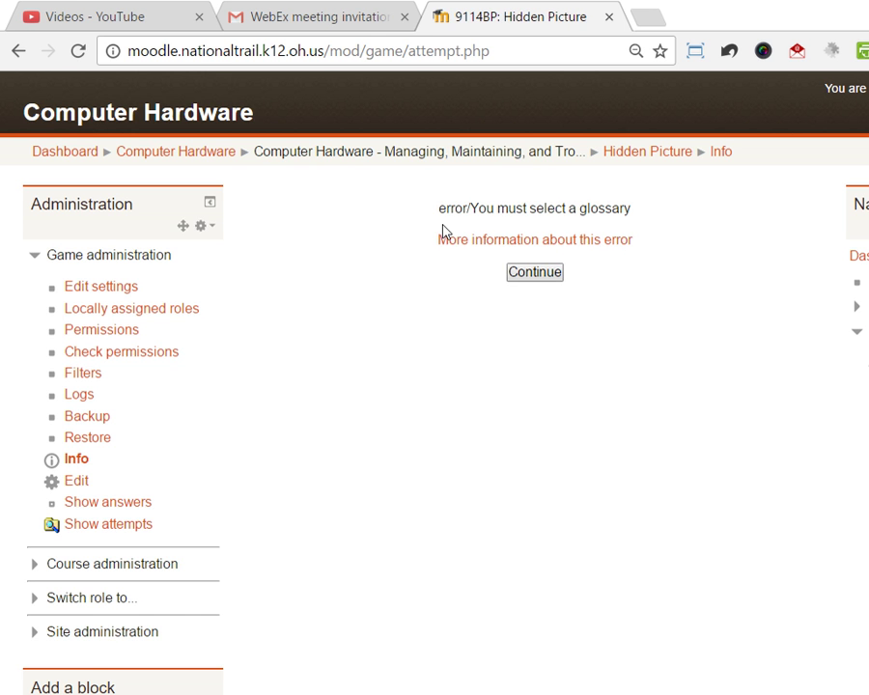
Return to the course and open the settings of the Hidden Picture game to check its glossary options.
click(435, 230)
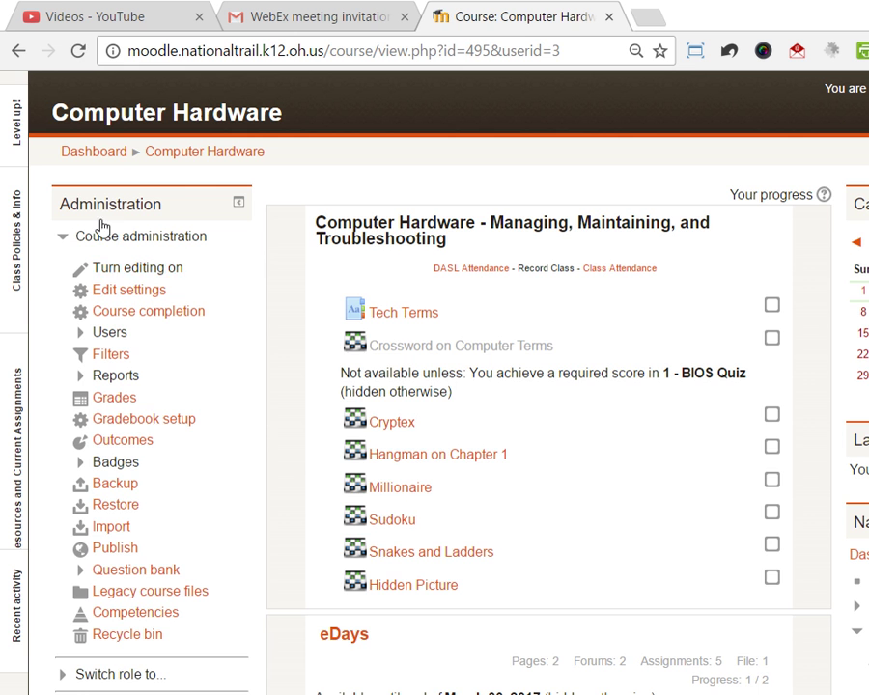
click(419, 585)
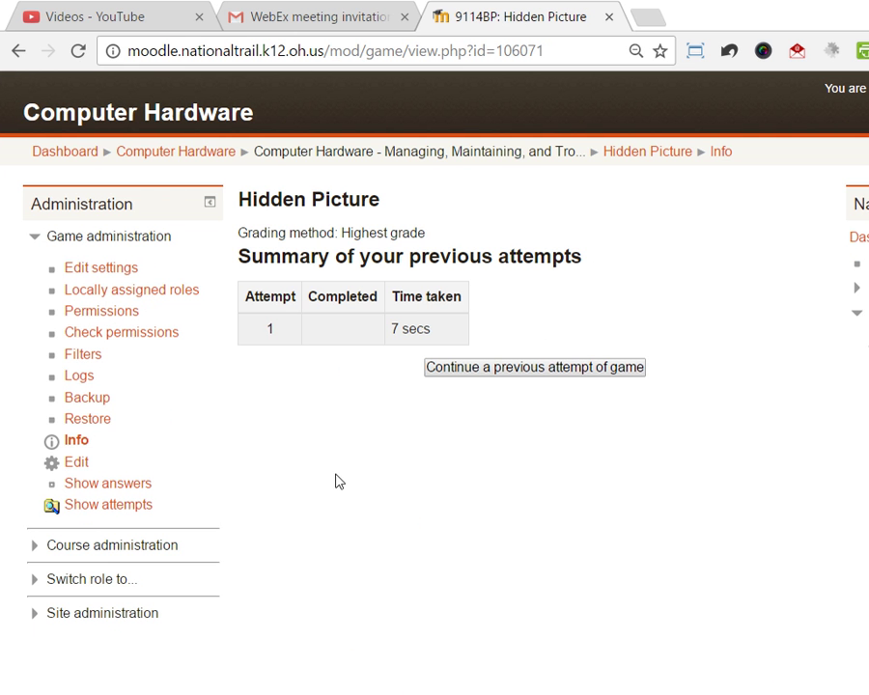
click(137, 268)
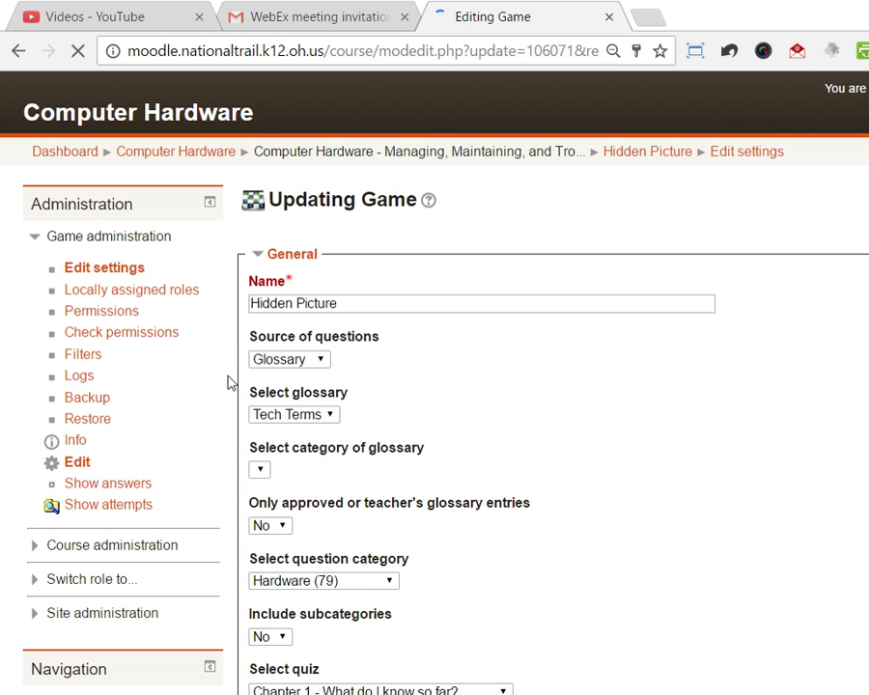
scroll(482, 353, down, 3)
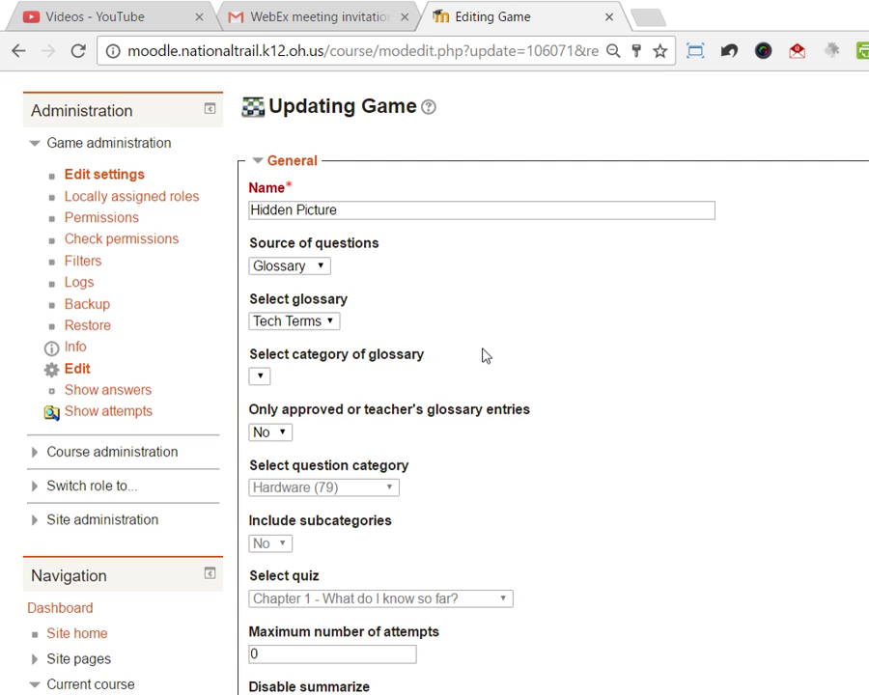
scroll(482, 353, up, 3)
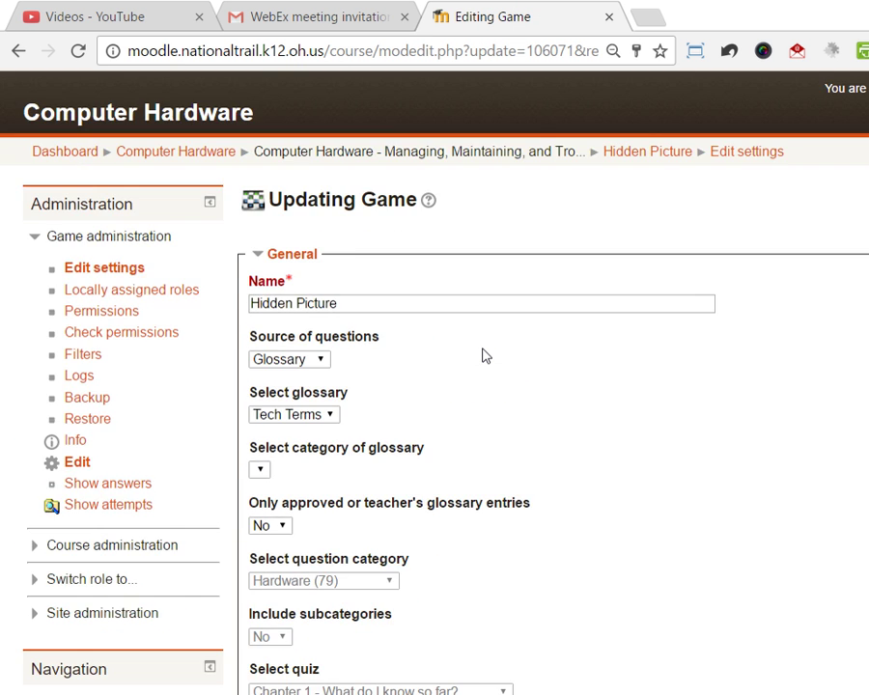
Go back to the course, browse the available activities and start adding a Quizventure activity.
click(155, 121)
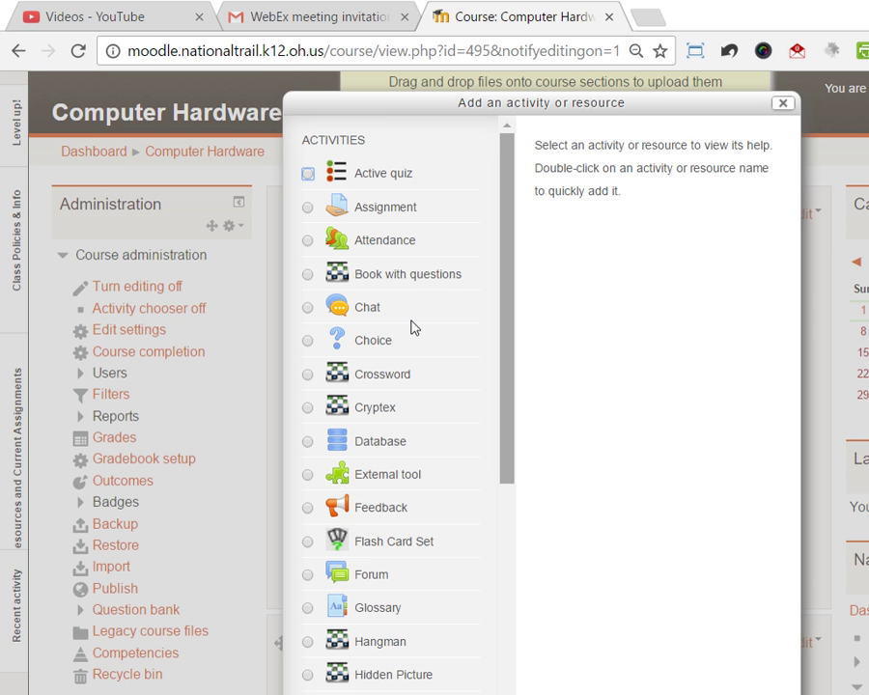
scroll(410, 328, down, 5)
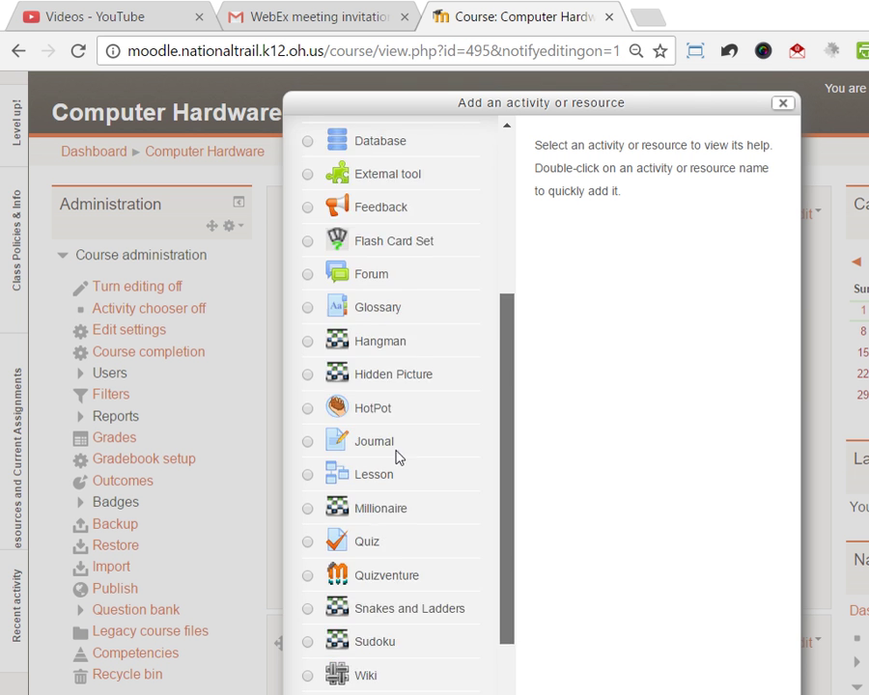
scroll(399, 458, down, 4)
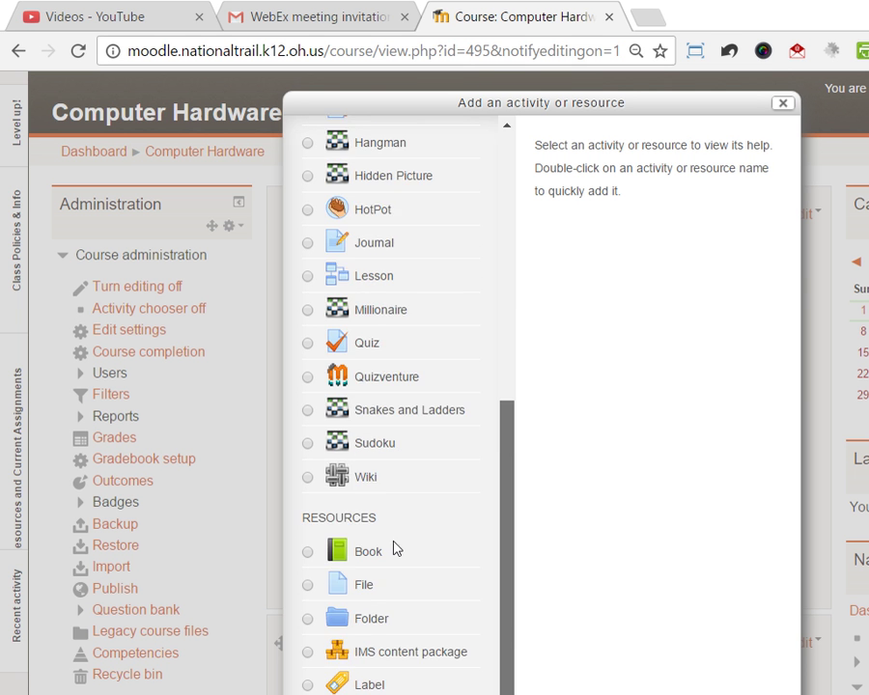
scroll(395, 482, up, 9)
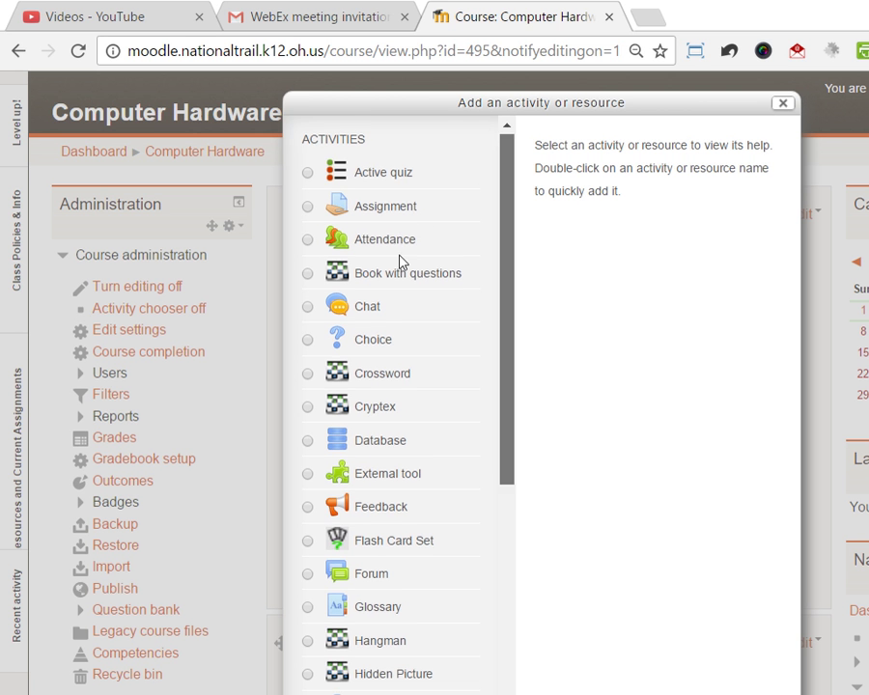
scroll(398, 265, down, 2)
scroll(398, 292, down, 5)
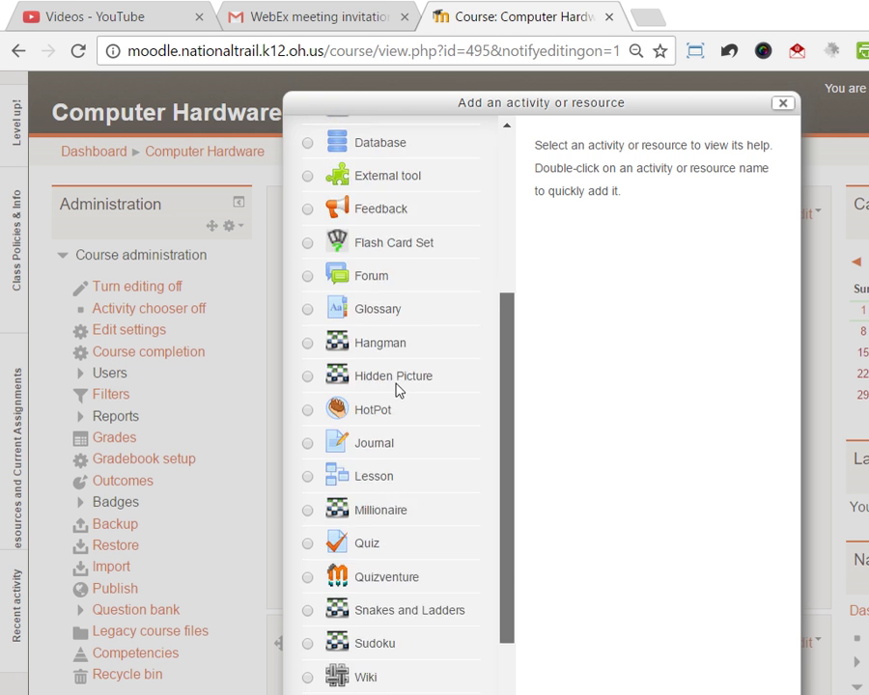
click(308, 497)
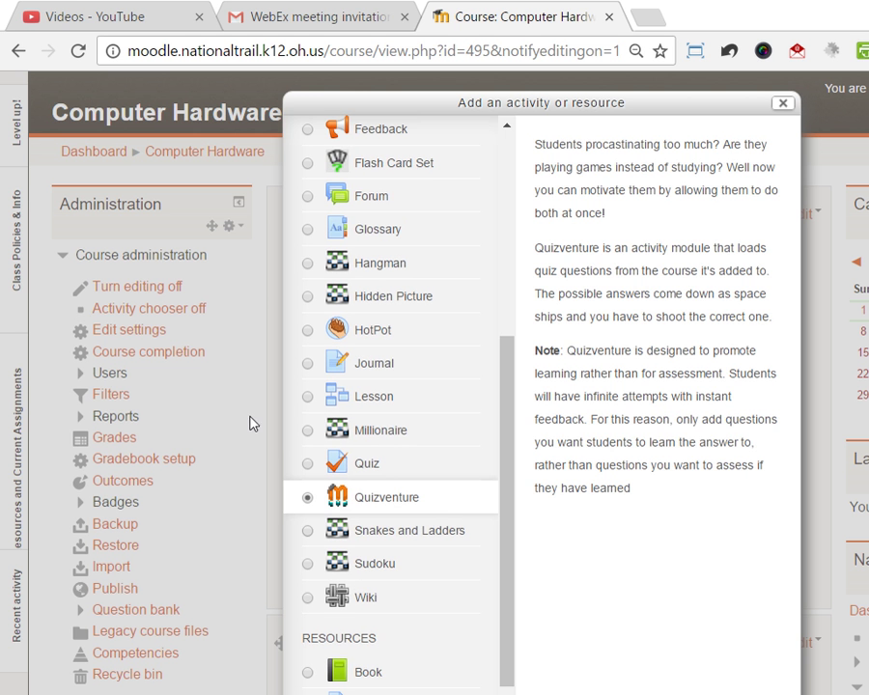
key(Return)
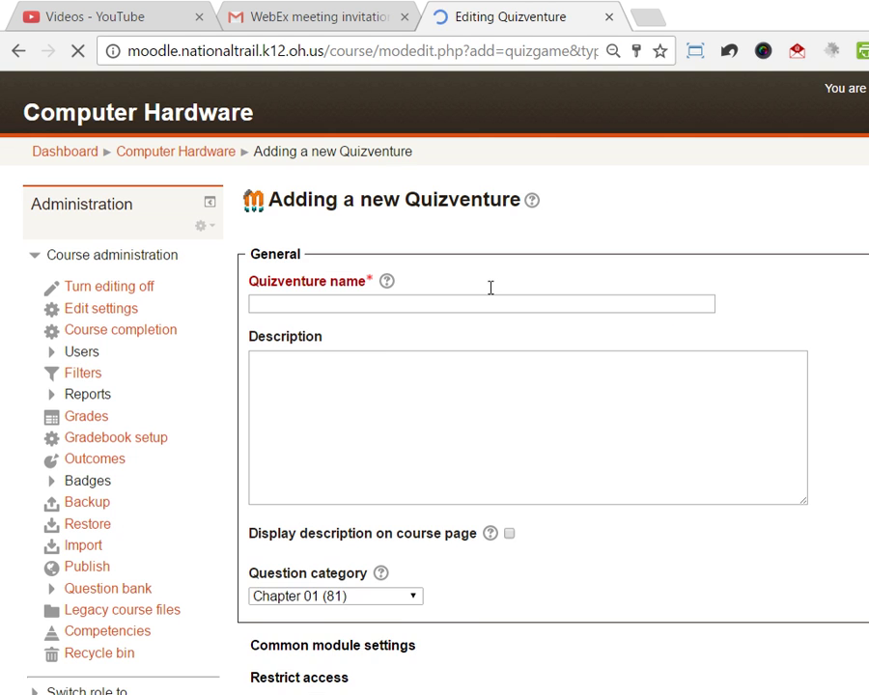
Name the new Quizventure activity "ZXCZXCXZC".
click(482, 289)
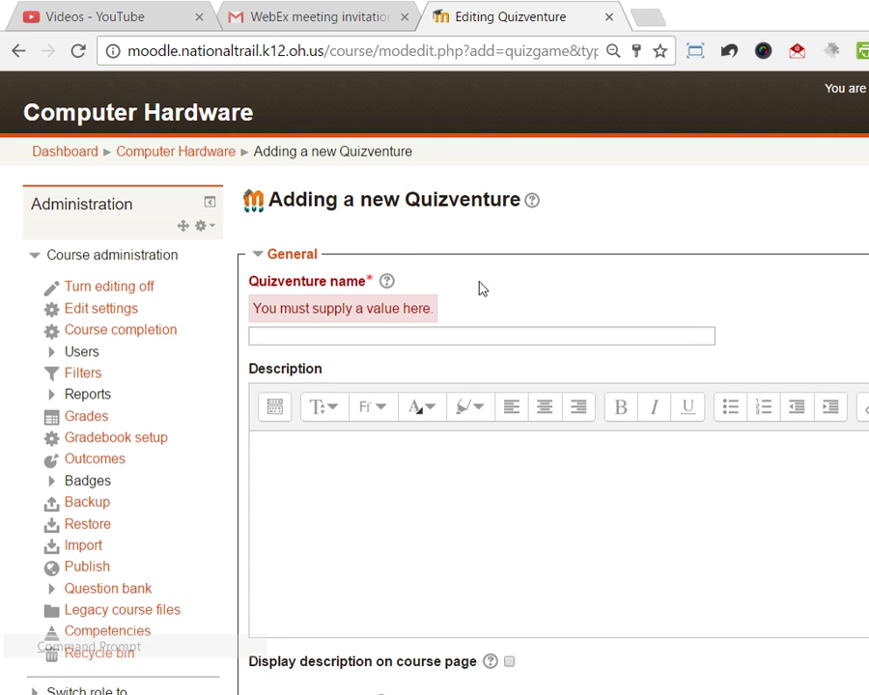
click(473, 335)
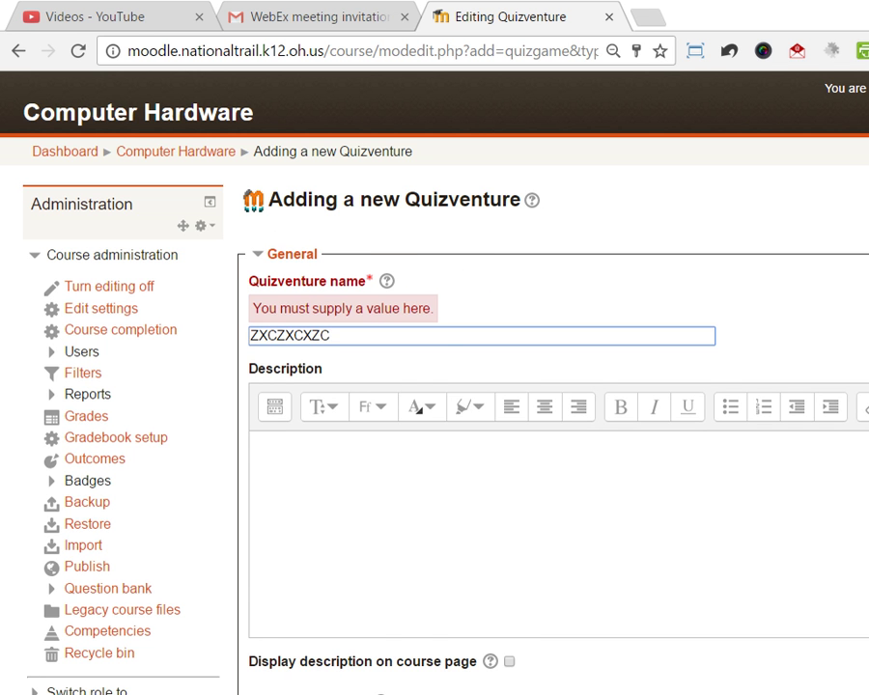
scroll(482, 299, down, 5)
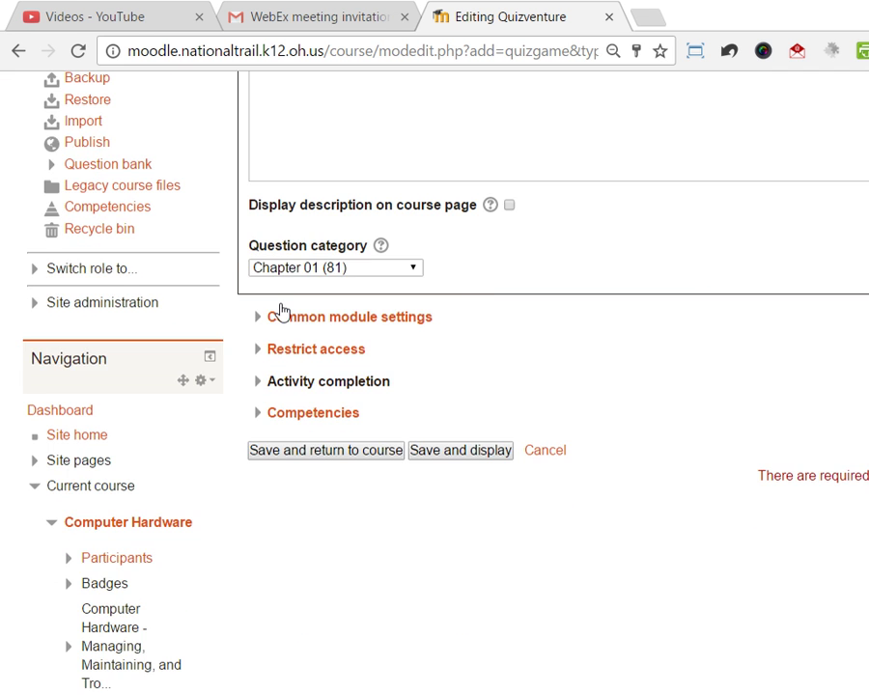
scroll(472, 366, up, 5)
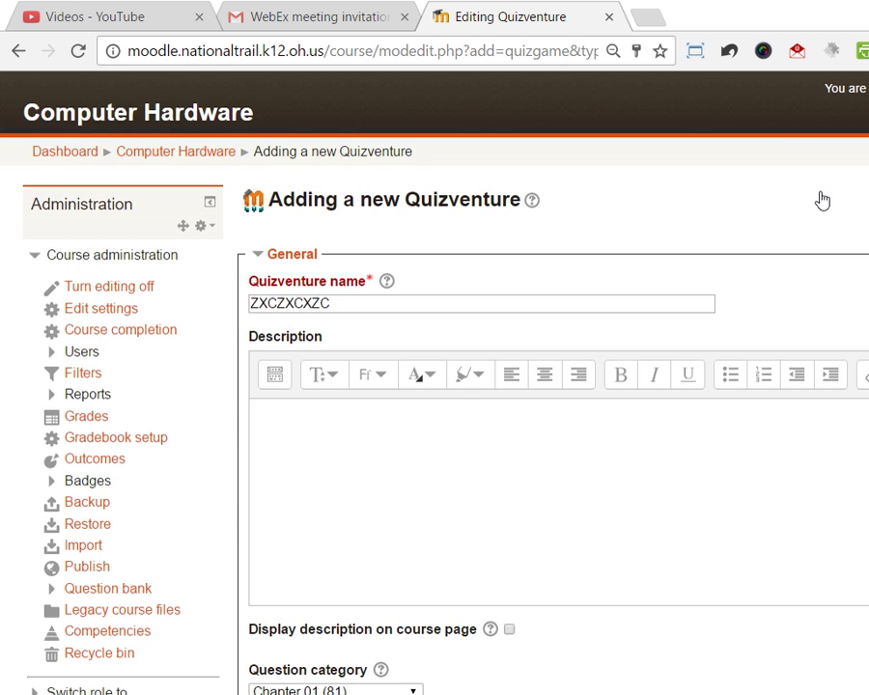
Set the Quizventure's question category to Chapter 02 (24), then save the activity and display it.
scroll(318, 232, down, 4)
click(288, 268)
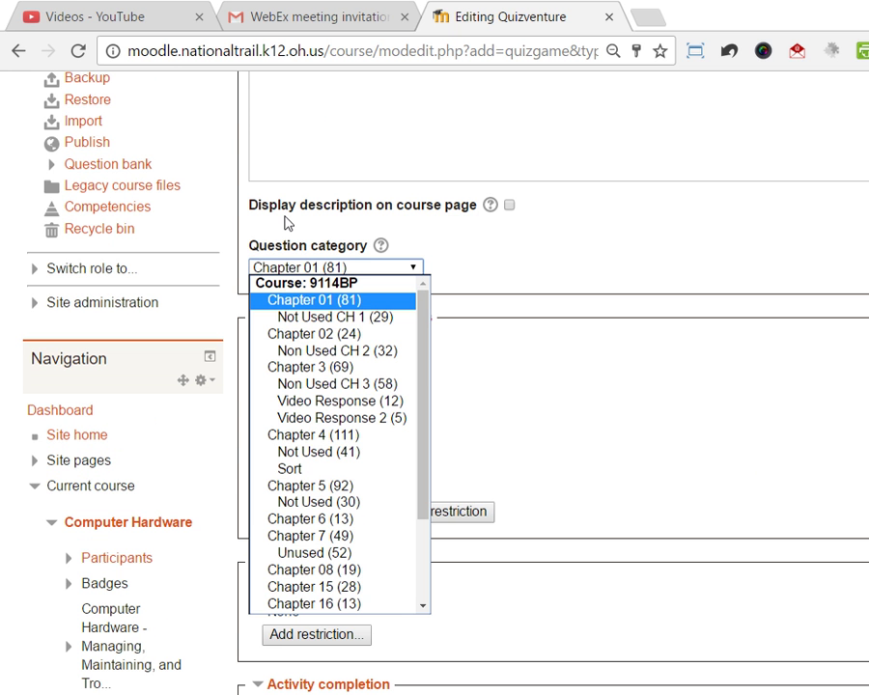
key(Down)
key(Down)
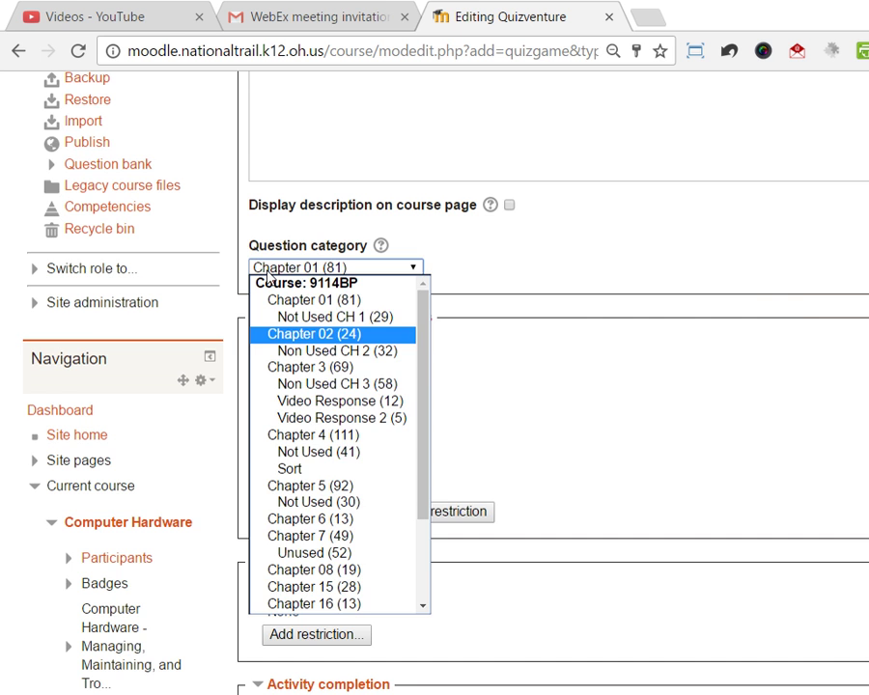
key(Return)
scroll(401, 354, down, 10)
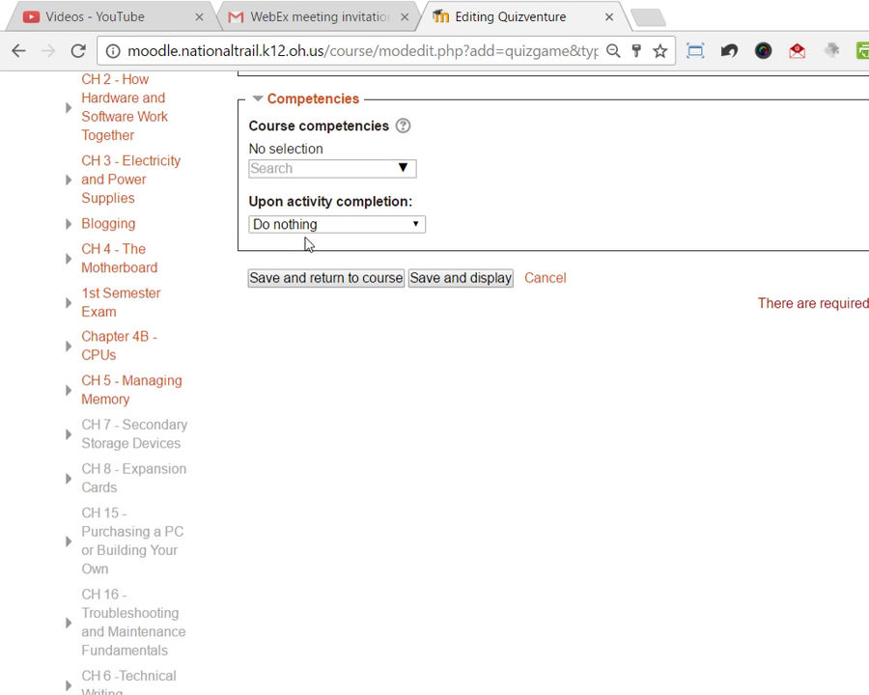
click(460, 278)
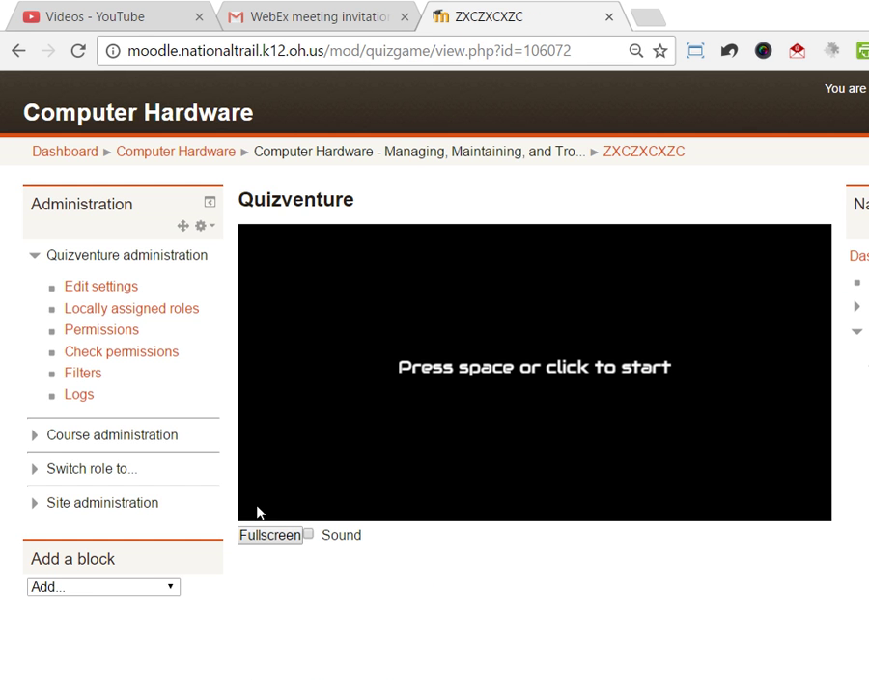
Start the Quizventure game and play through its questions, steering the ship and shooting at the answer ships.
click(430, 340)
key(Left)
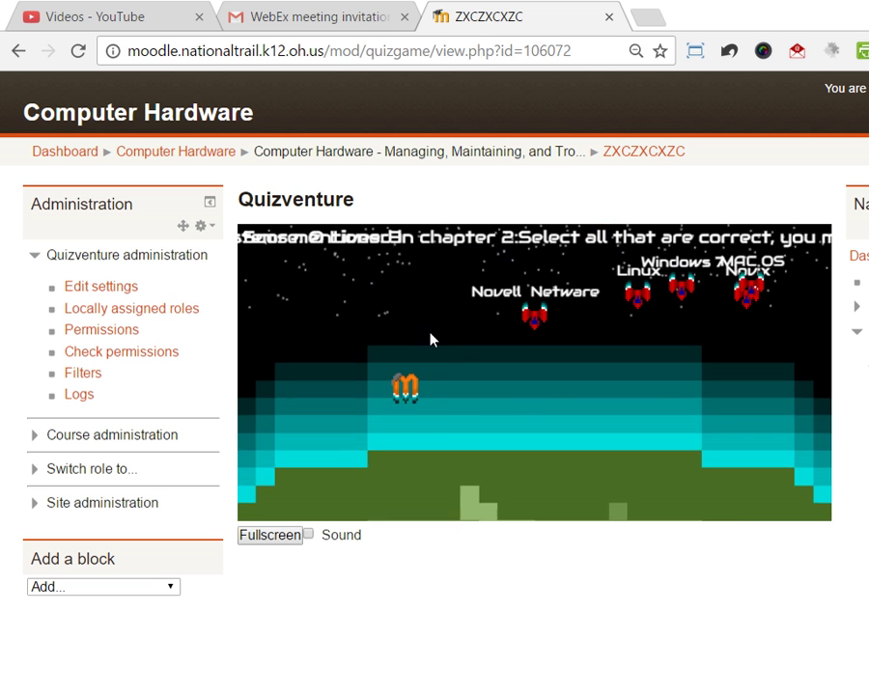
key(Right)
key(space)
key(space)
key(Left)
key(space)
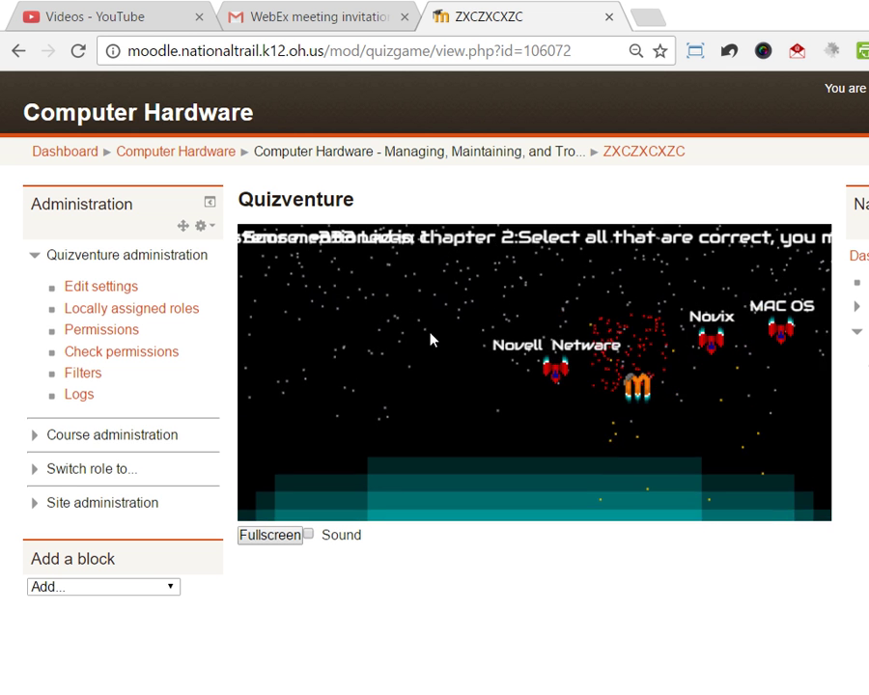
key(space)
key(Left)
key(space)
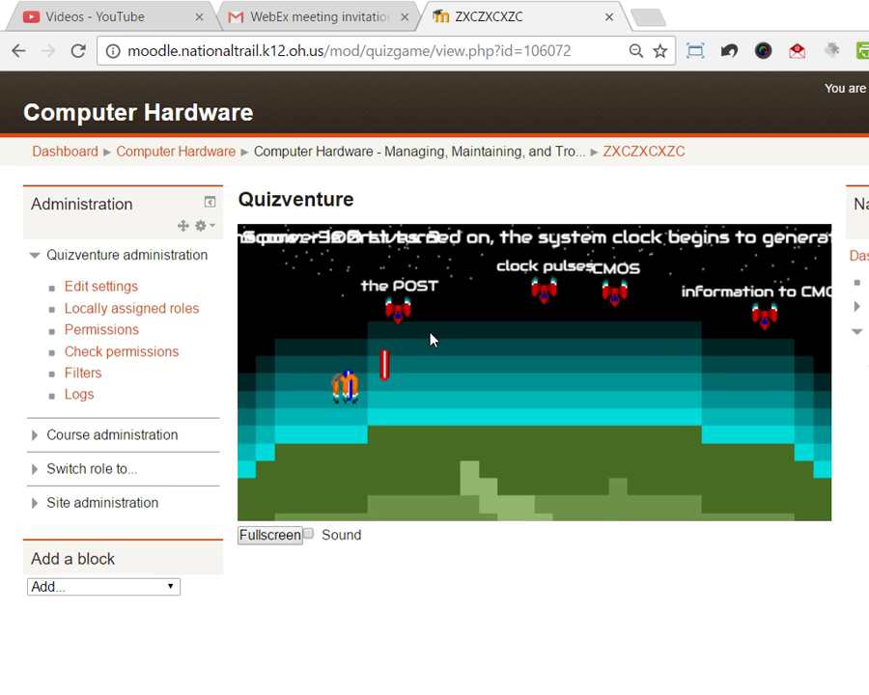
key(Right)
key(space)
key(space)
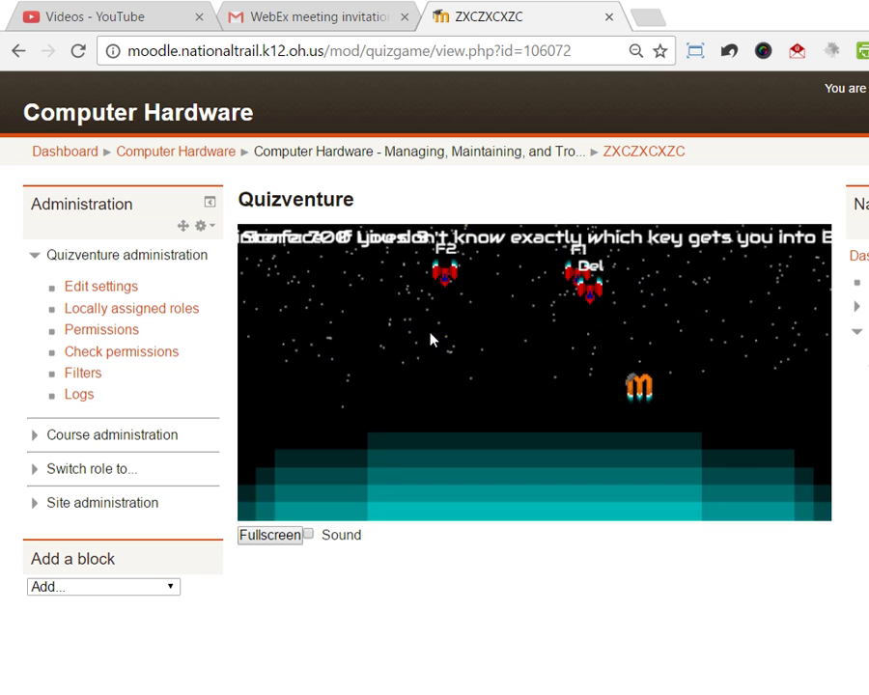
key(space)
key(Left)
key(space)
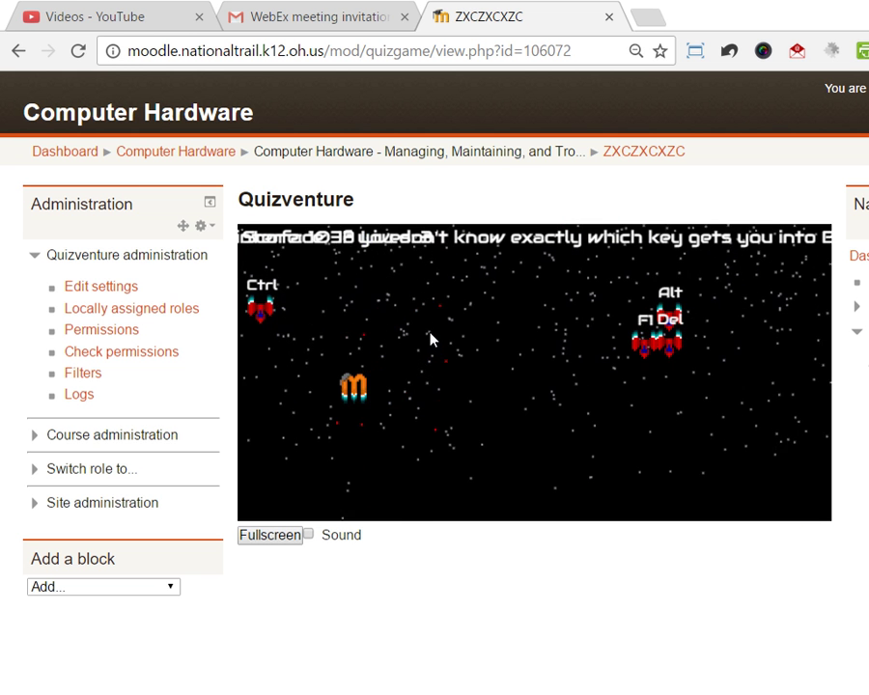
key(Left)
key(space)
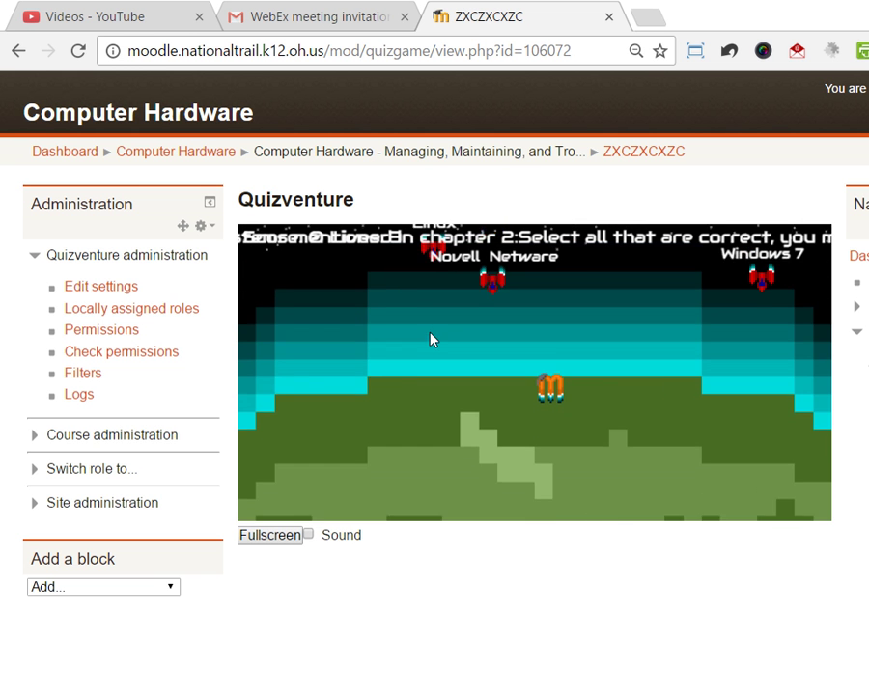